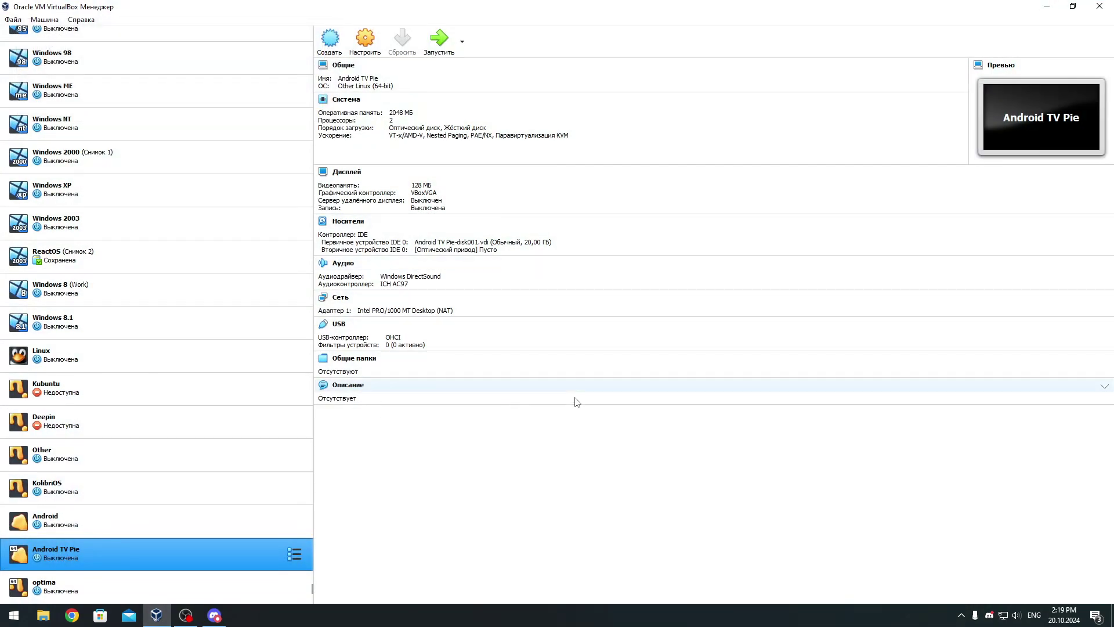
Check the VirtualBox version in the Help menu's About window.
{"action": "left_click", "coordinate": [80, 19]}
{"action": "left_click", "coordinate": [106, 104]}
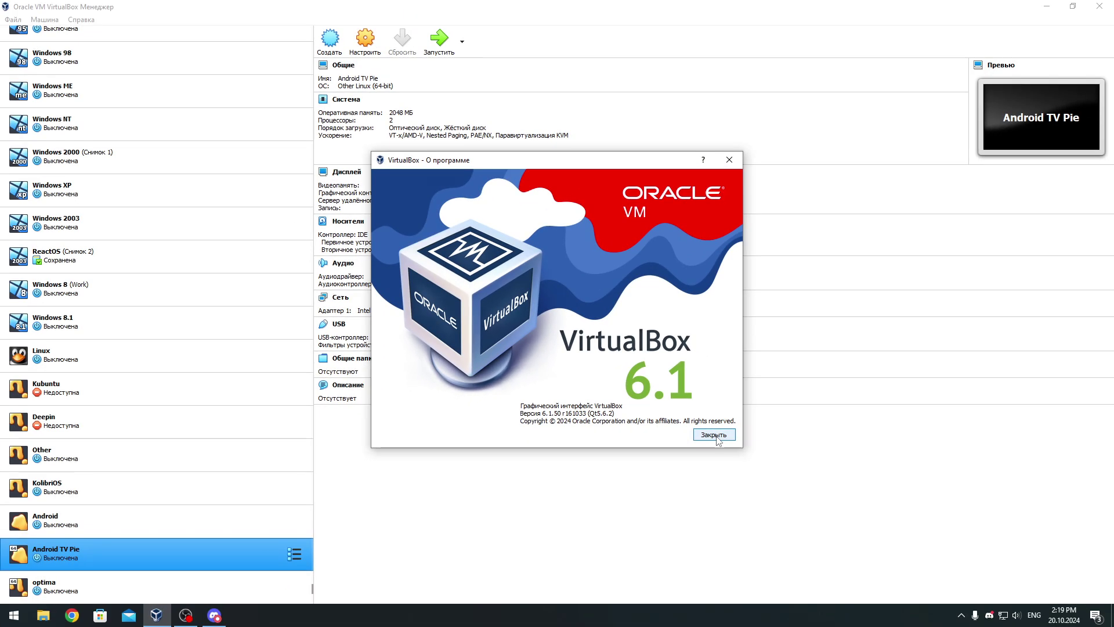
{"action": "left_click", "coordinate": [849, 539]}
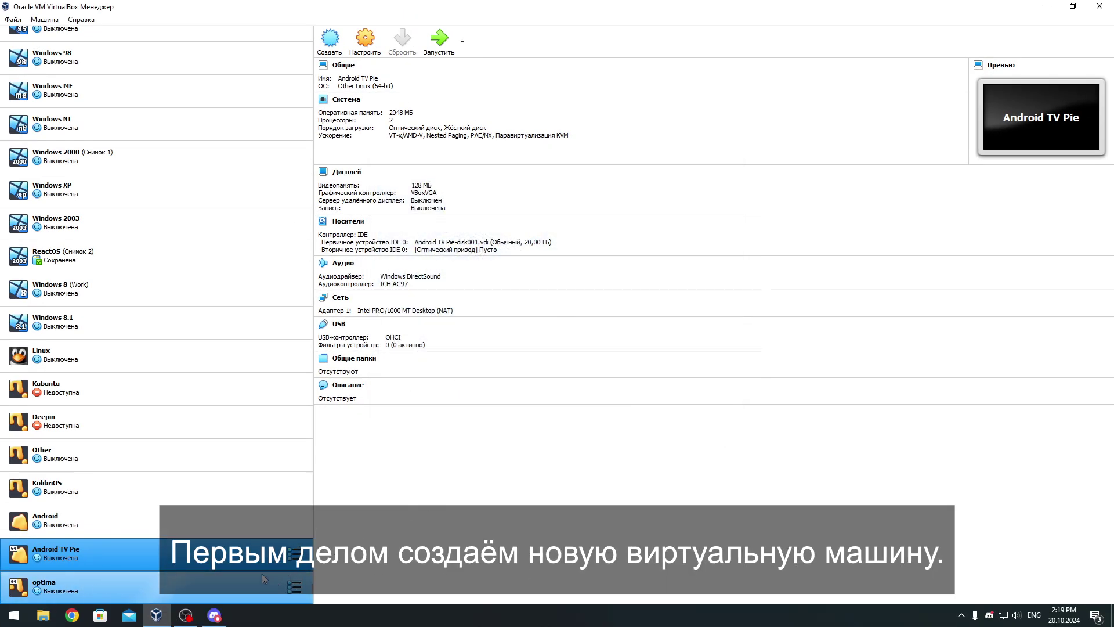
Create a new machine named Android TV with type Linux and version Other Linux (64-bit).
{"action": "left_click", "coordinate": [329, 45]}
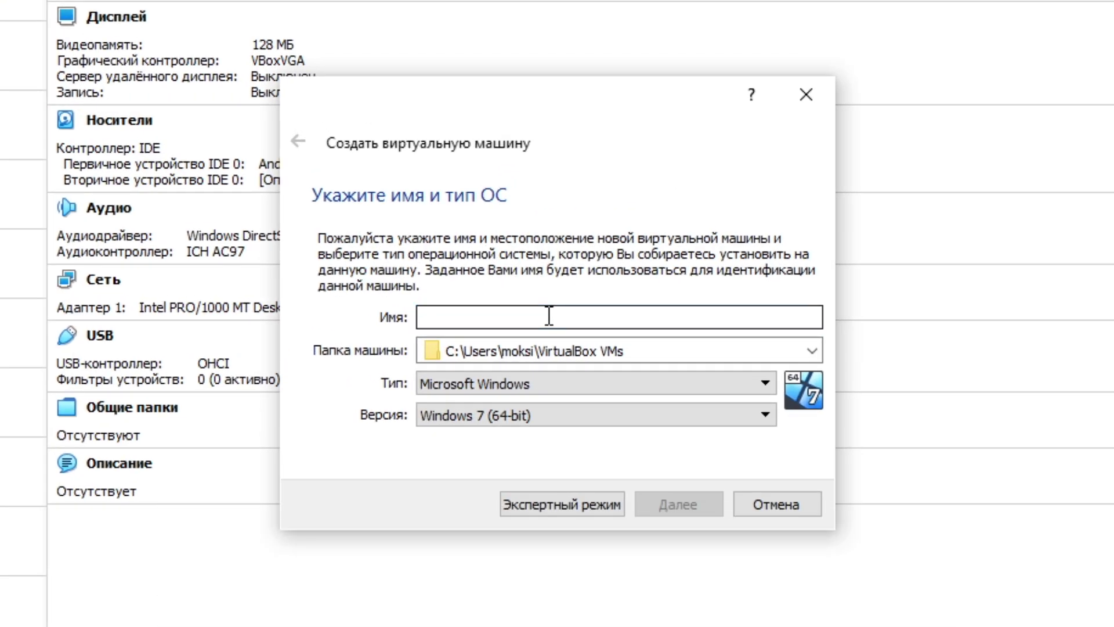
{"action": "type", "text": "Android TV"}
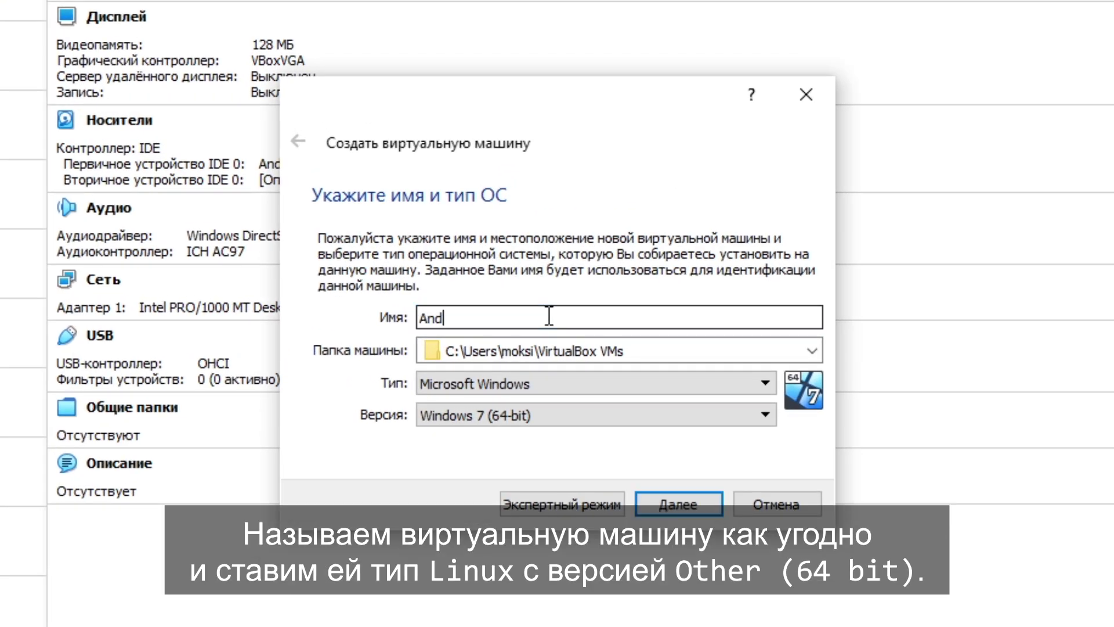
{"action": "left_click", "coordinate": [548, 383]}
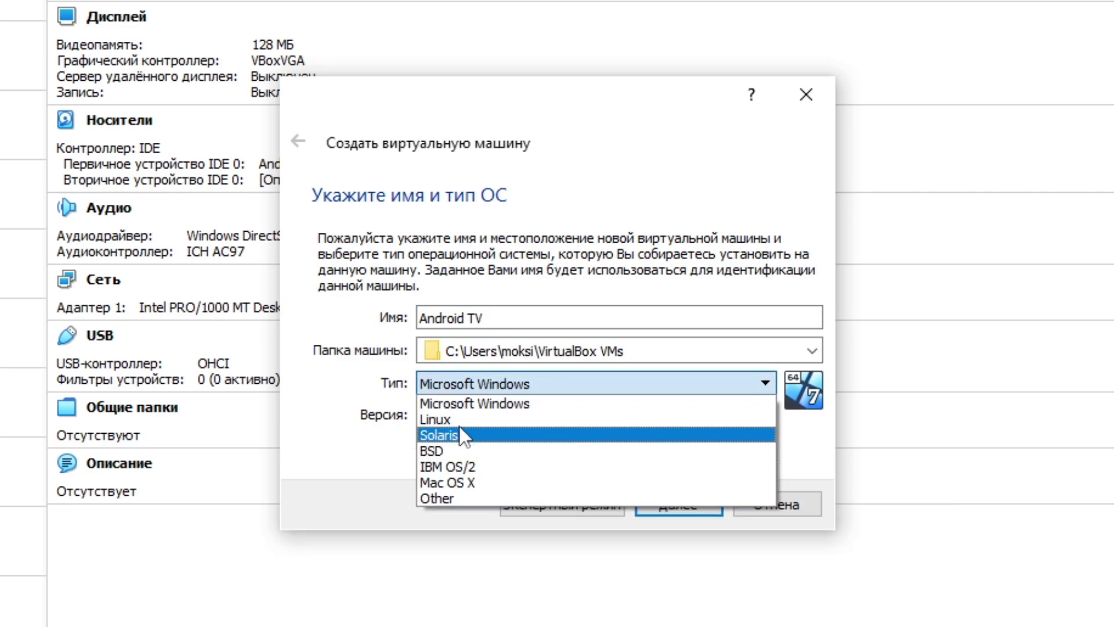
{"action": "left_click", "coordinate": [458, 422]}
{"action": "left_click", "coordinate": [469, 415]}
{"action": "scroll", "coordinate": [490, 554], "scroll_direction": "down", "scroll_amount": 4}
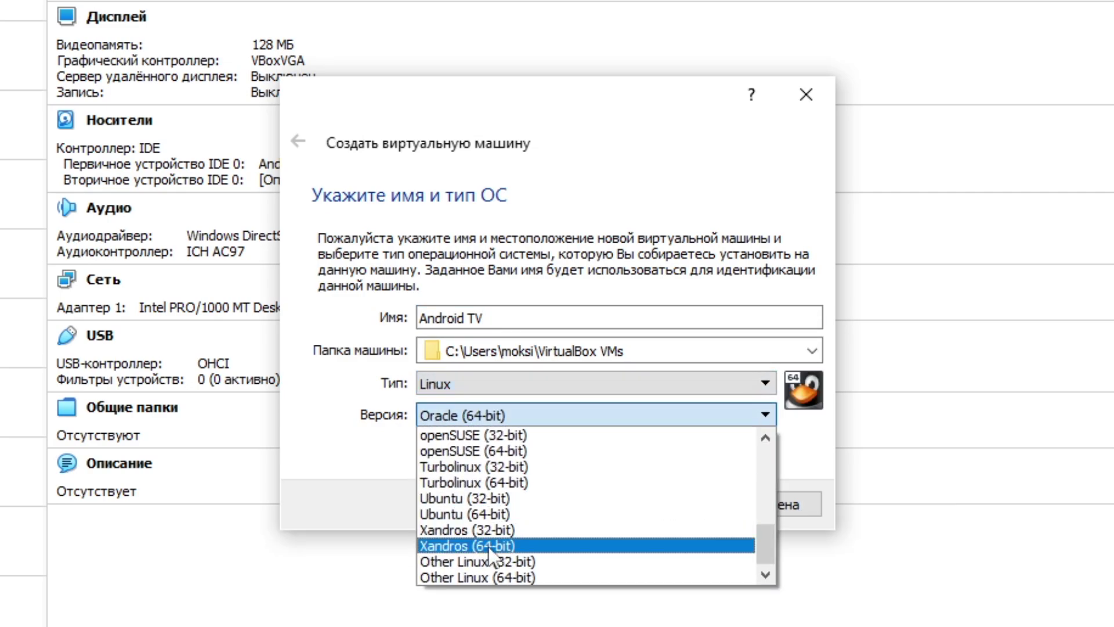
{"action": "left_click", "coordinate": [503, 578]}
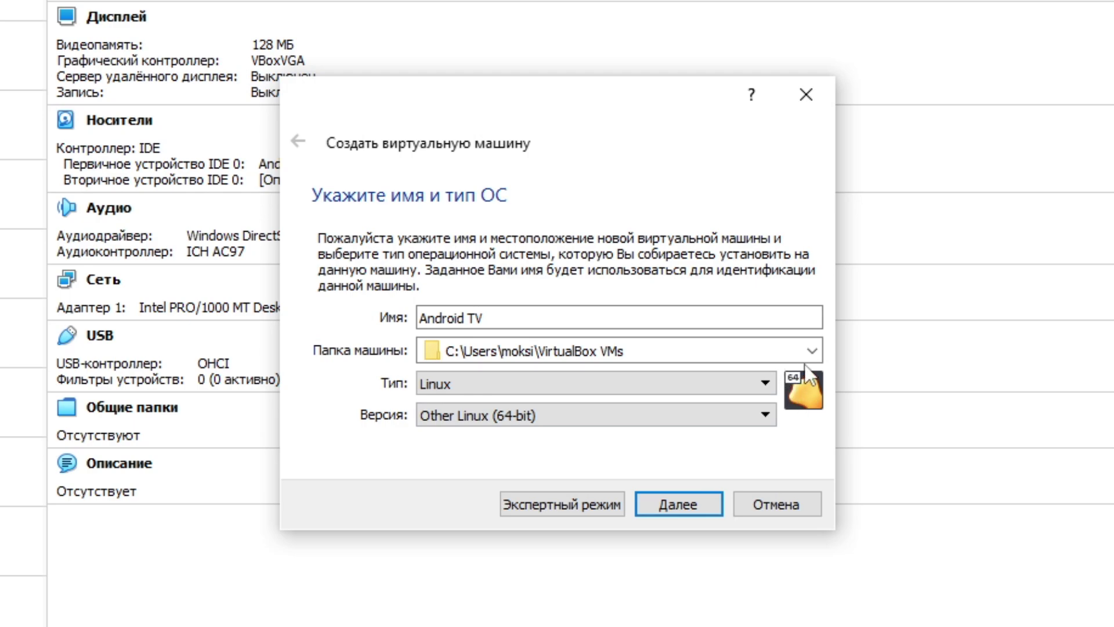
{"action": "left_click", "coordinate": [689, 502]}
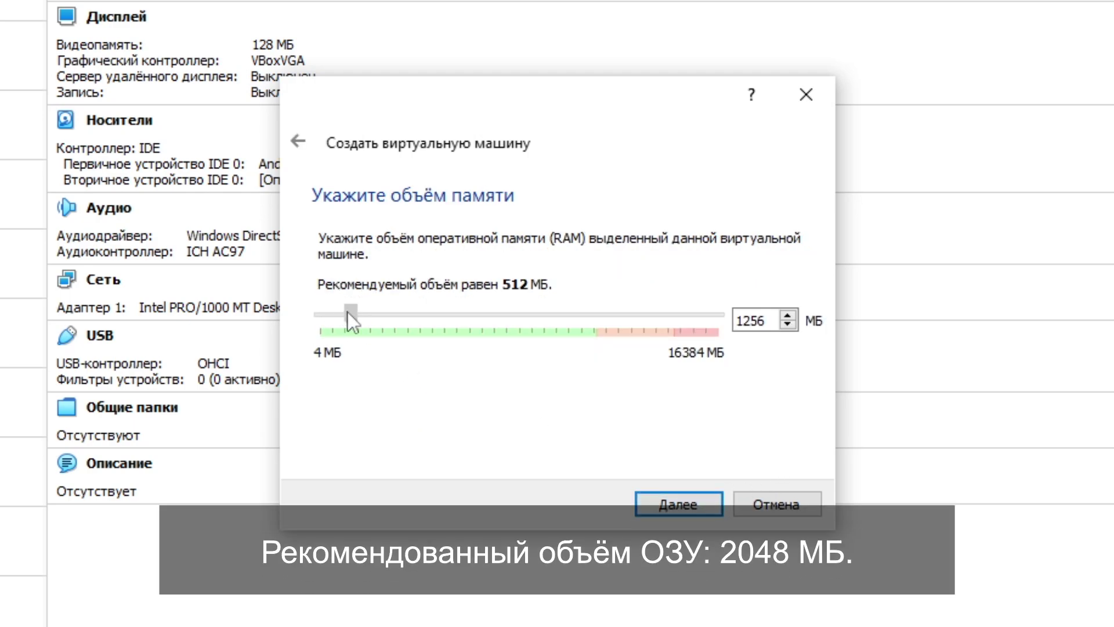
Give the machine 2048 MB of memory, advance to the hard disk step, and close the Discord banner.
{"action": "left_click_drag", "start_coordinate": [360, 314], "coordinate": [364, 314]}
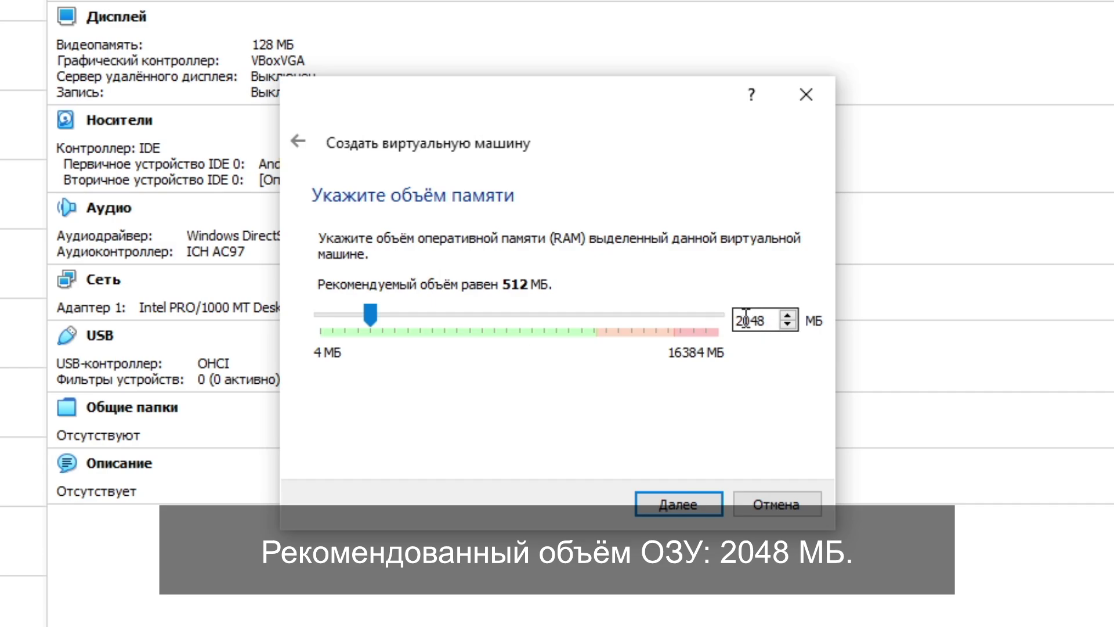
{"action": "left_click", "coordinate": [675, 503]}
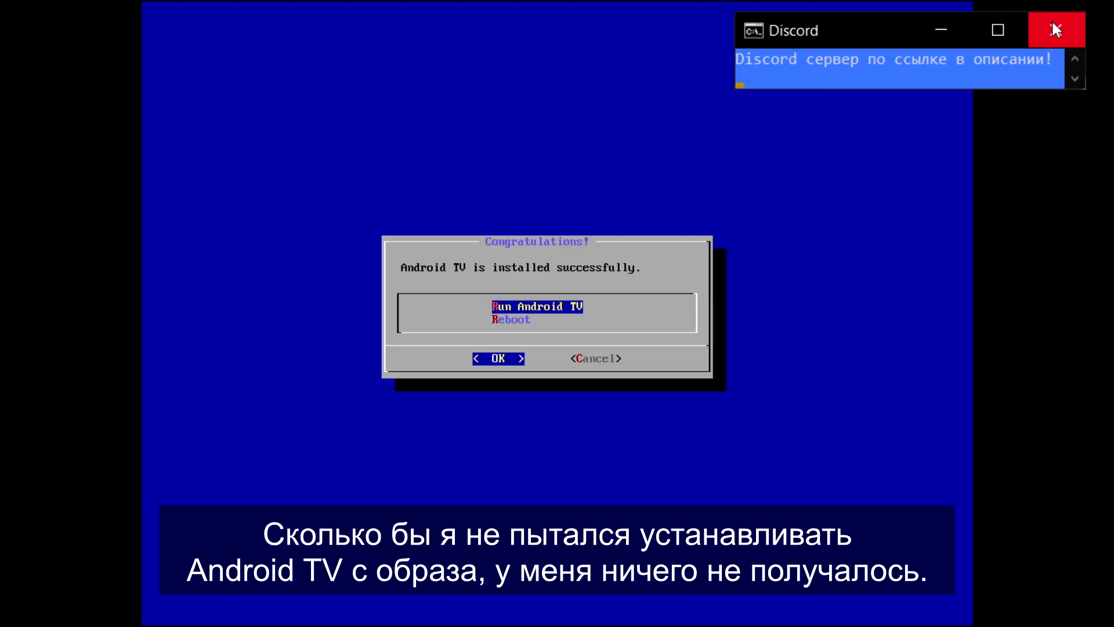
{"action": "left_click", "coordinate": [1055, 29]}
{"action": "key", "text": "Down"}
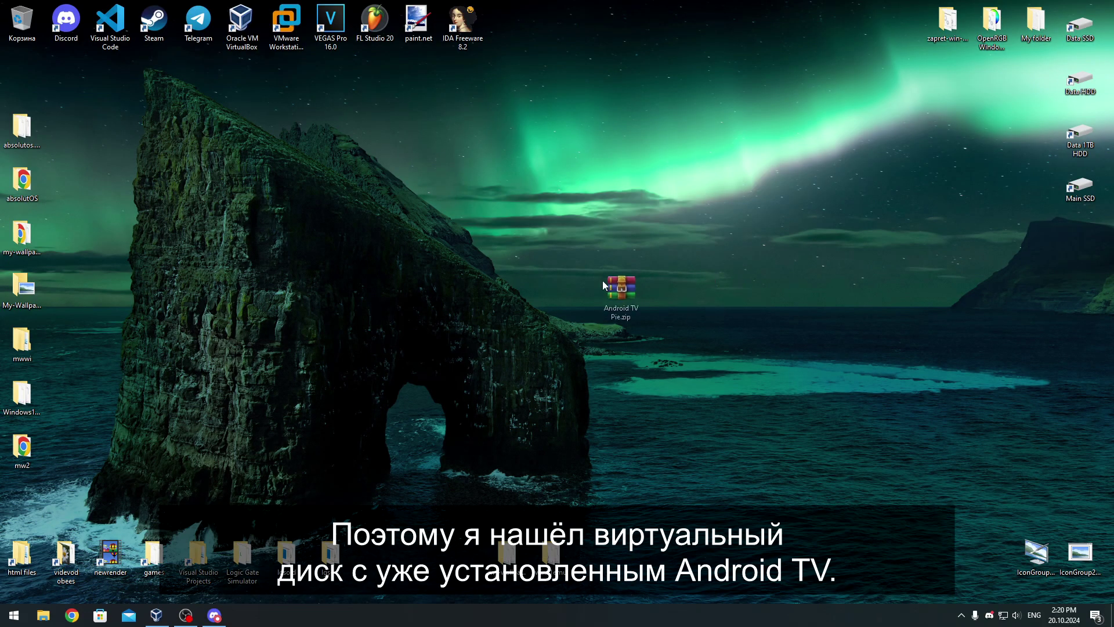
Extract Android TV Pie.vmdk from the Android TV Pie.zip archive on the desktop.
{"action": "left_click_drag", "start_coordinate": [603, 285], "coordinate": [489, 282]}
{"action": "left_click_drag", "start_coordinate": [447, 245], "coordinate": [566, 380]}
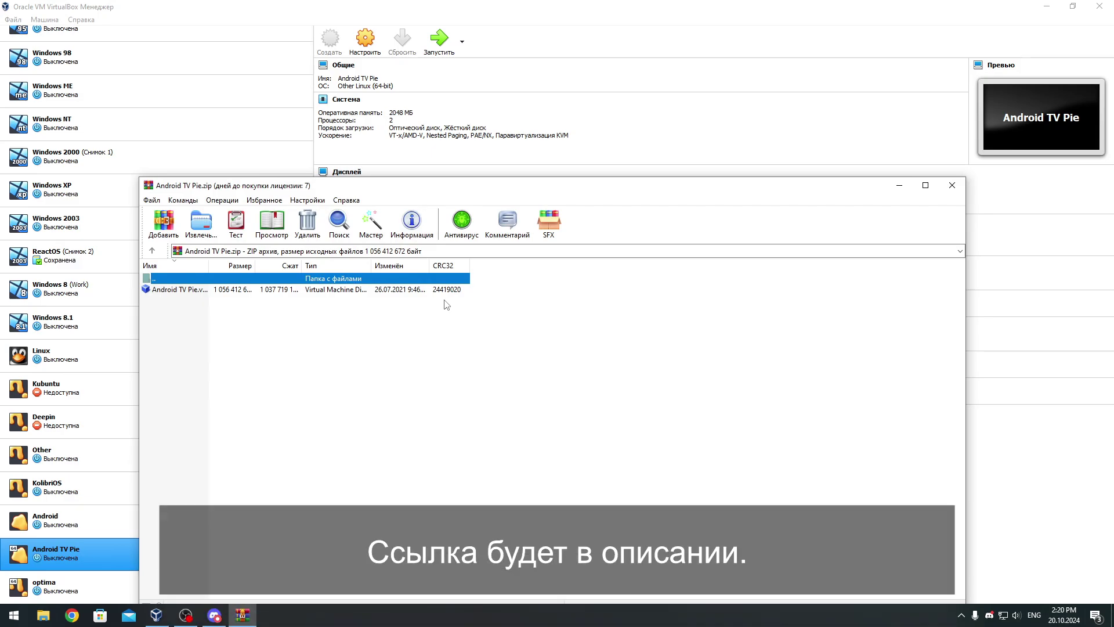
{"action": "left_click", "coordinate": [185, 291]}
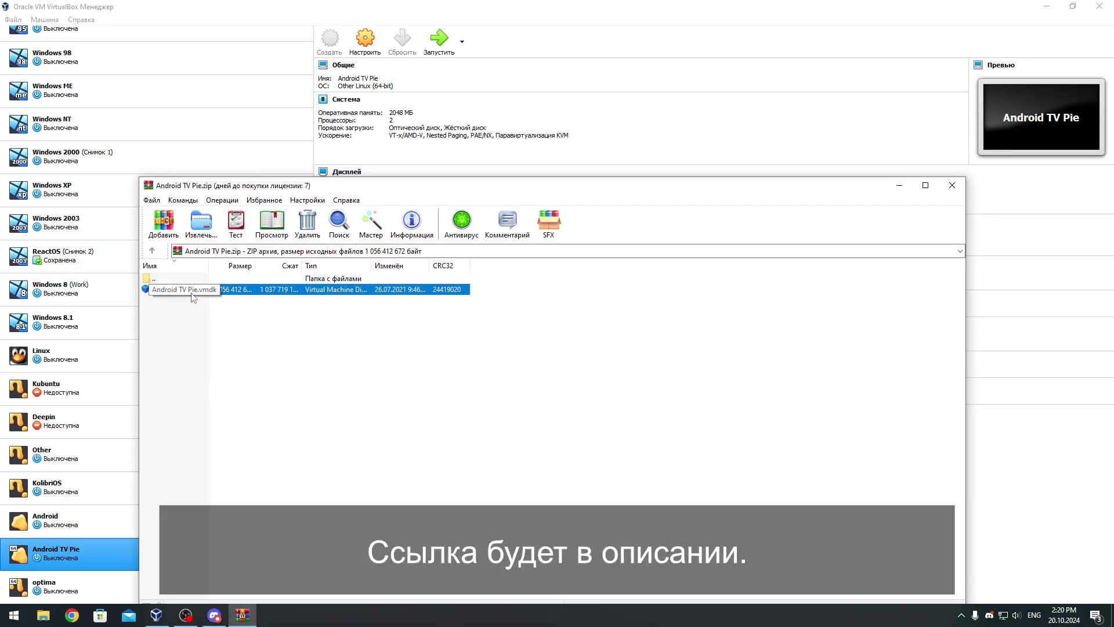
{"action": "double_click", "coordinate": [189, 291]}
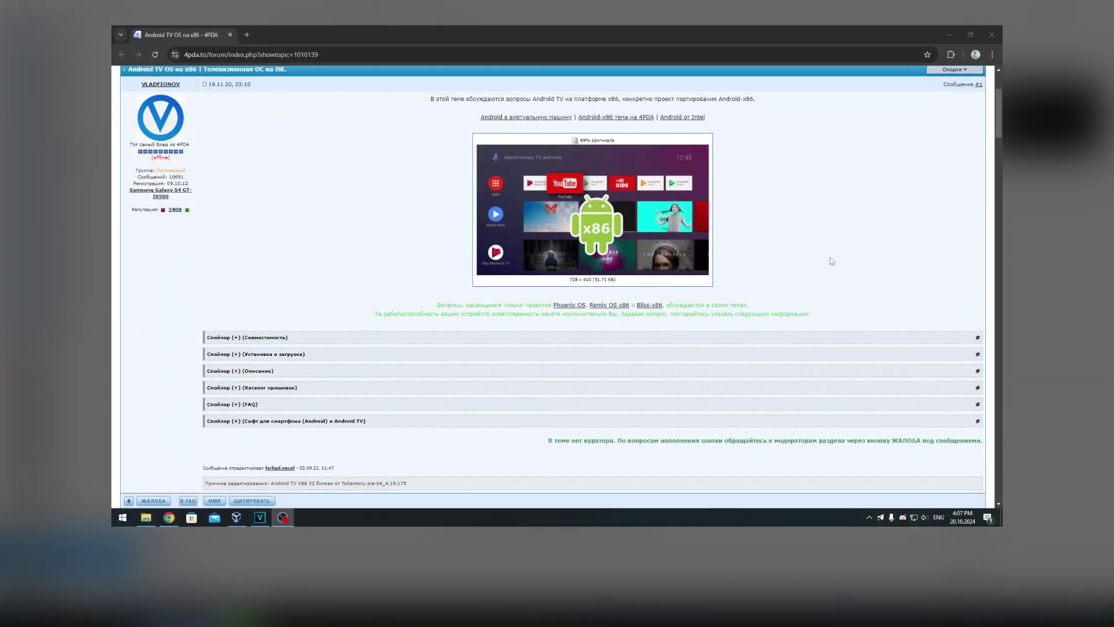
{"action": "scroll", "coordinate": [819, 250], "scroll_direction": "down", "scroll_amount": 1}
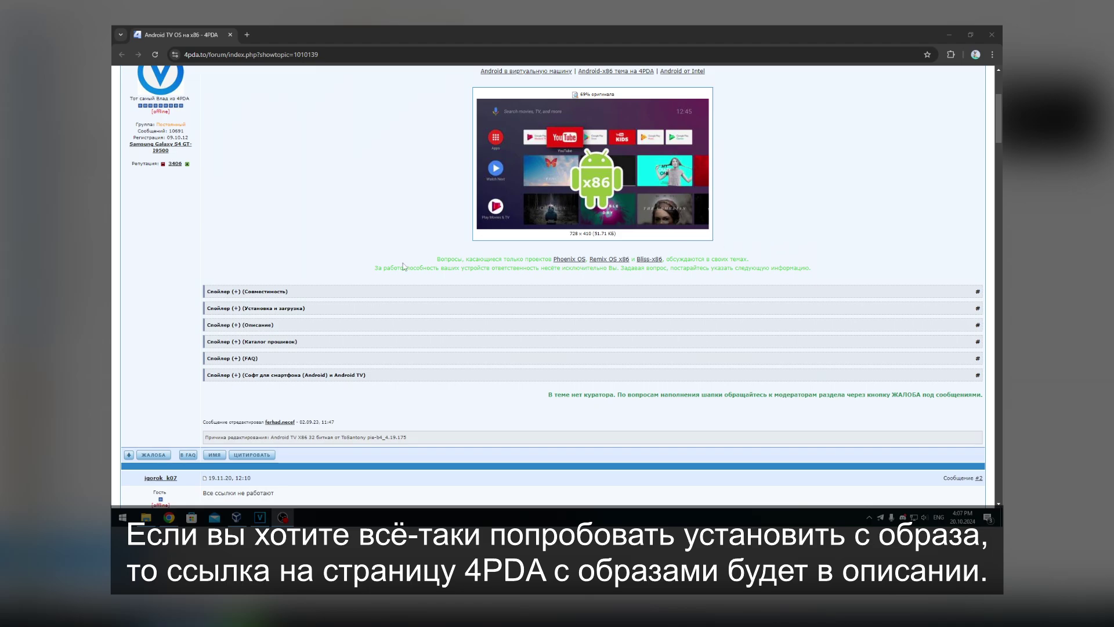
Expand the Каталог прошивок and Android 9.0 Pie spoilers and open the linked Android TV OS post.
{"action": "left_click", "coordinate": [304, 341]}
{"action": "scroll", "coordinate": [304, 341], "scroll_direction": "down", "scroll_amount": 1}
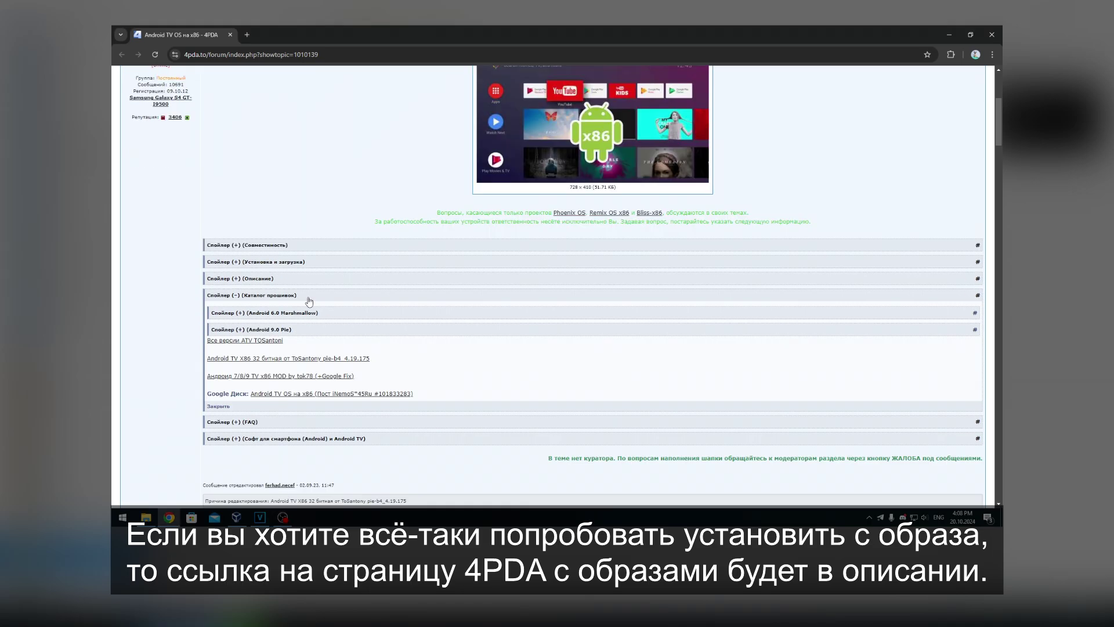
{"action": "left_click", "coordinate": [306, 332]}
{"action": "left_click", "coordinate": [277, 361]}
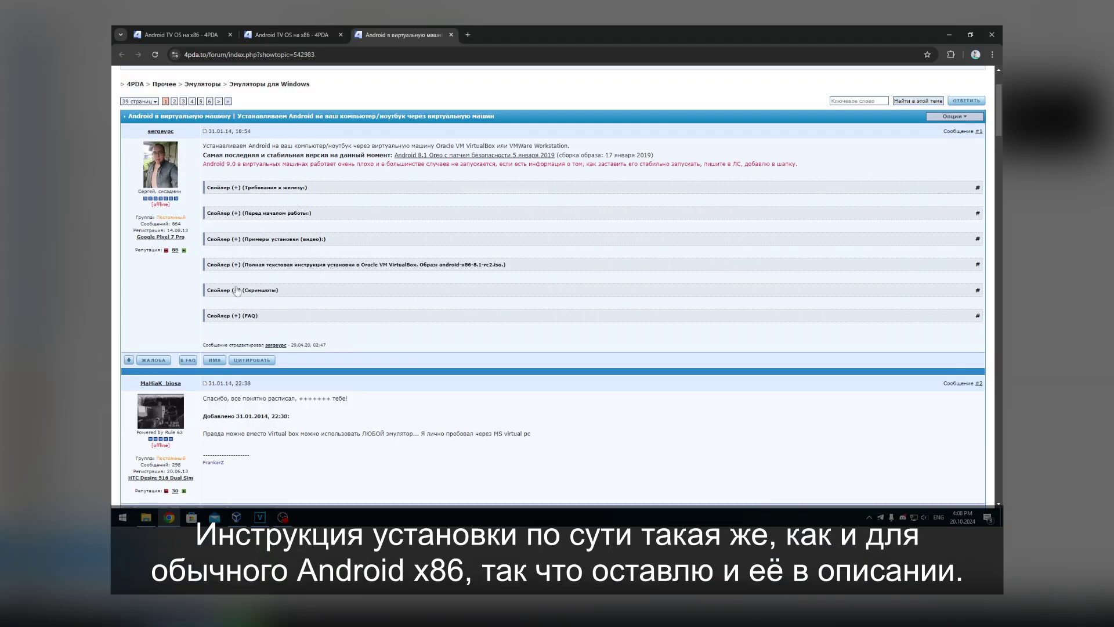
Read the expanded VirtualBox installation instructions, then close the Explorer folder window.
{"action": "left_click", "coordinate": [266, 264]}
{"action": "scroll", "coordinate": [255, 220], "scroll_direction": "down", "scroll_amount": 2}
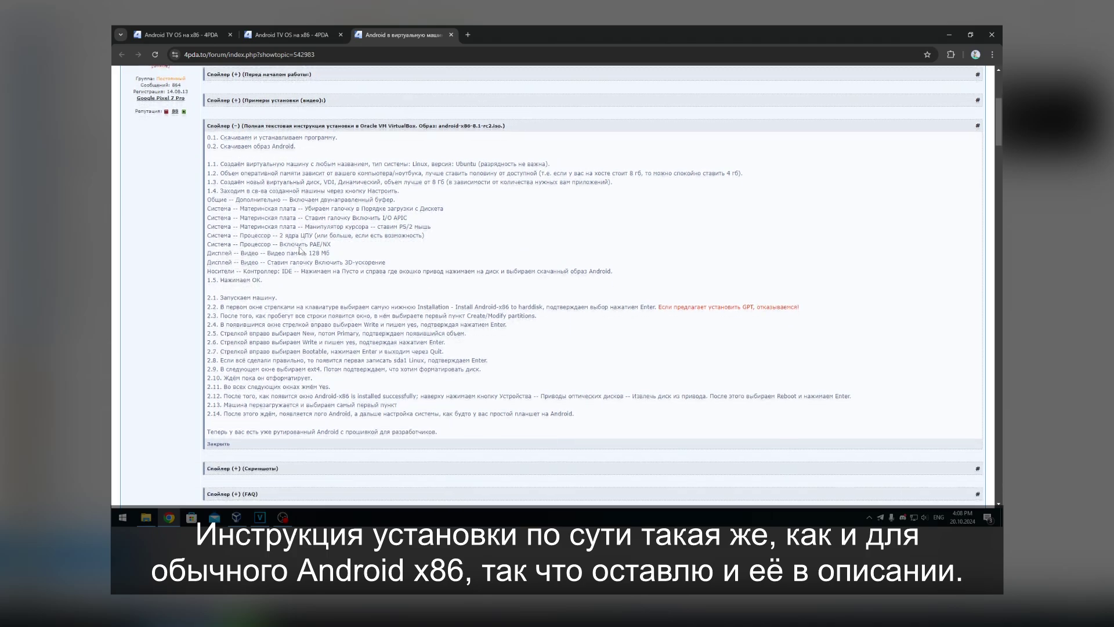
{"action": "left_click_drag", "start_coordinate": [216, 155], "coordinate": [688, 406]}
{"action": "left_click", "coordinate": [688, 406]}
{"action": "scroll", "coordinate": [581, 334], "scroll_direction": "down", "scroll_amount": 1}
{"action": "scroll", "coordinate": [401, 293], "scroll_direction": "down", "scroll_amount": 1}
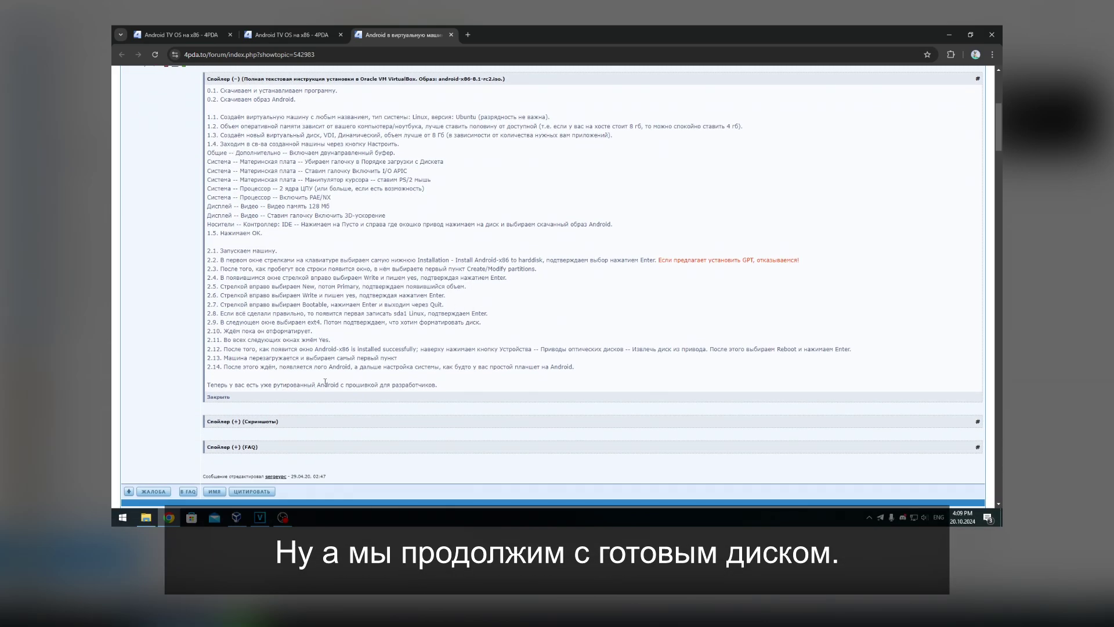
{"action": "scroll", "coordinate": [349, 377], "scroll_direction": "up", "scroll_amount": 2}
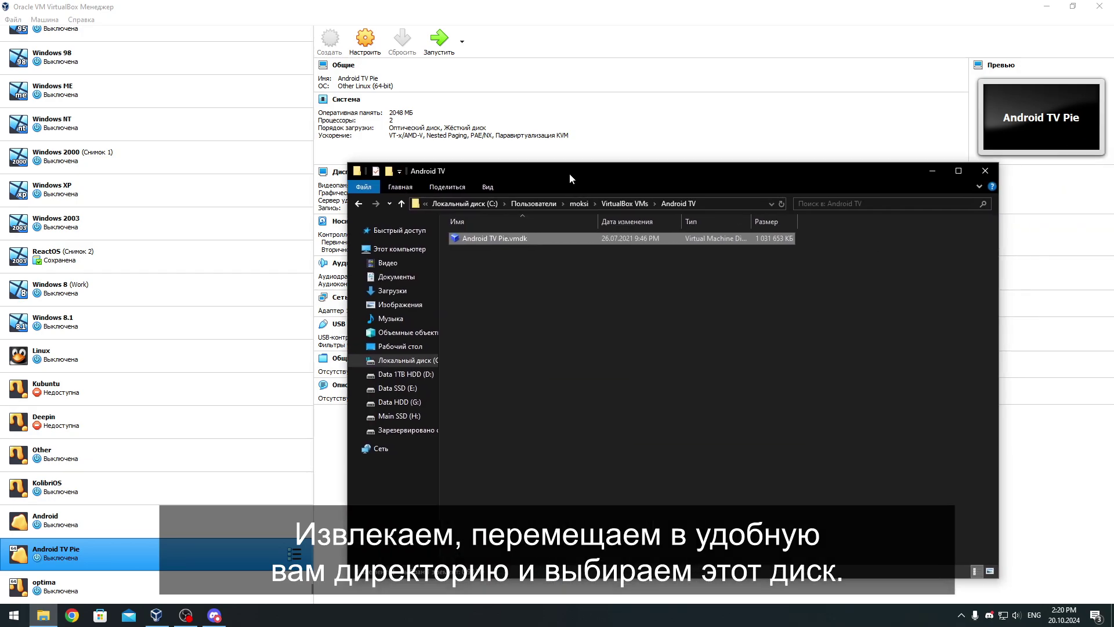
{"action": "left_click_drag", "start_coordinate": [812, 322], "coordinate": [618, 238]}
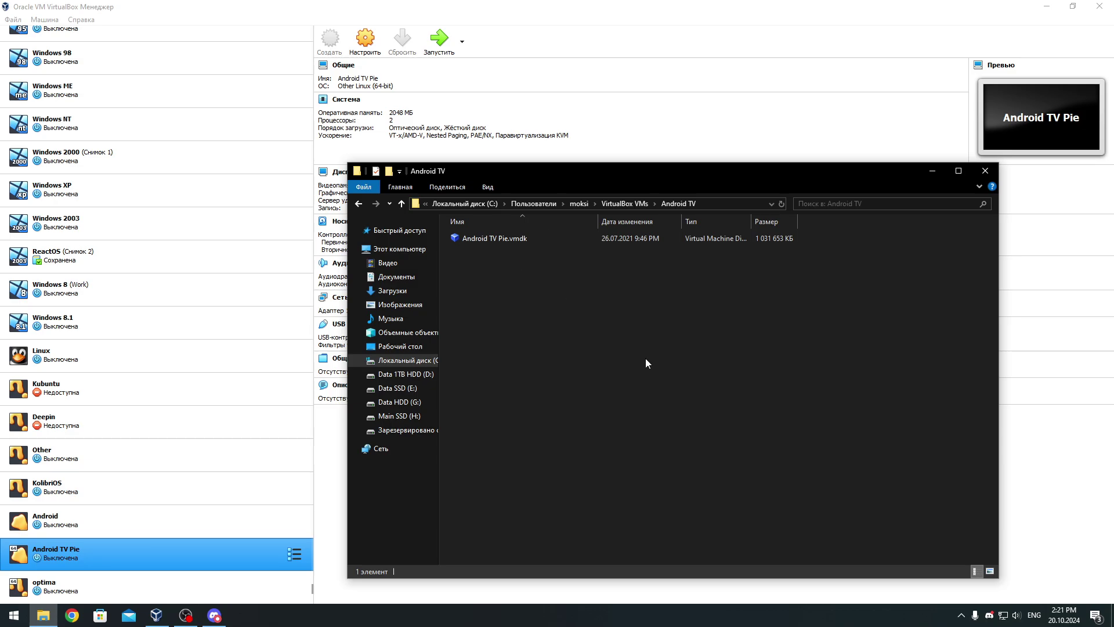
{"action": "left_click", "coordinate": [982, 174]}
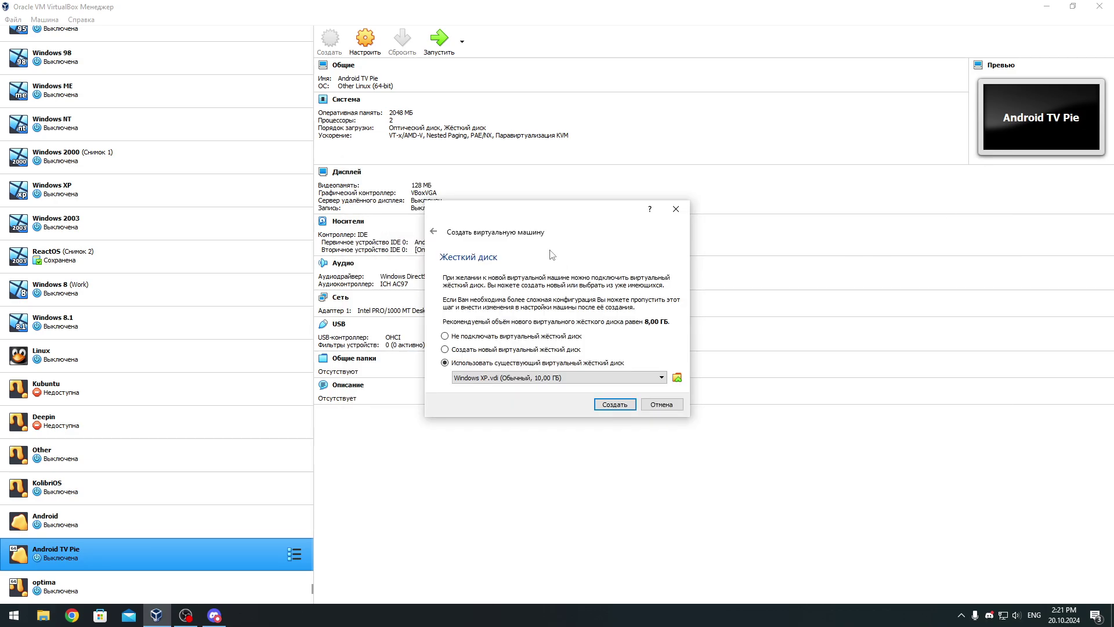
Choose the existing Android TV Pie.vmdk file as the machine's hard disk.
{"action": "left_click", "coordinate": [676, 378]}
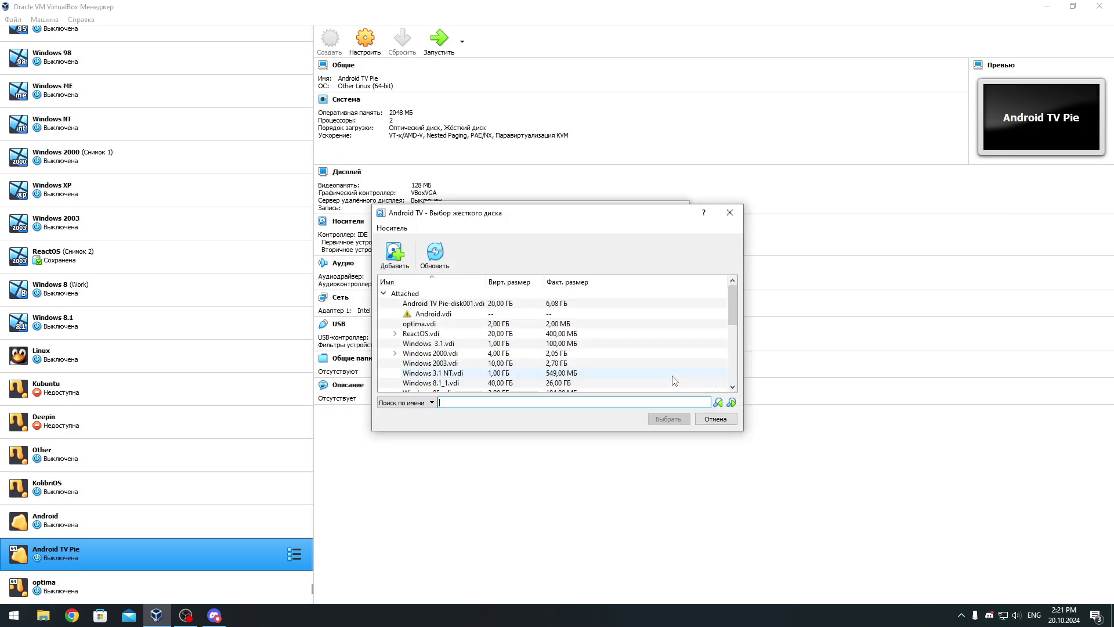
{"action": "left_click", "coordinate": [395, 255]}
{"action": "left_click", "coordinate": [518, 302]}
{"action": "left_click", "coordinate": [830, 516]}
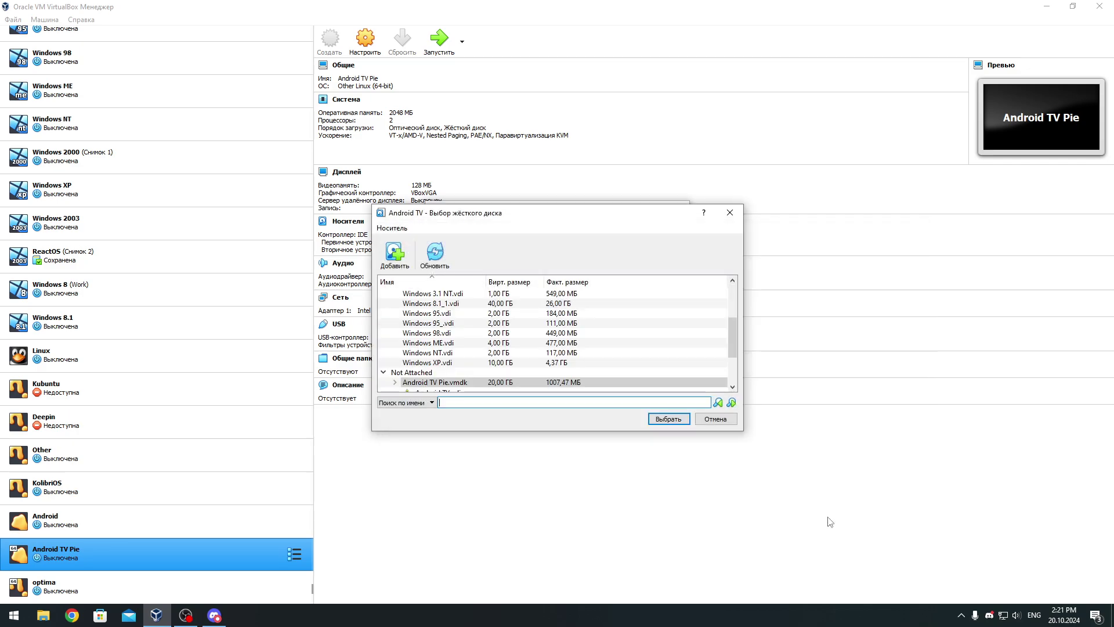
{"action": "left_click", "coordinate": [660, 419]}
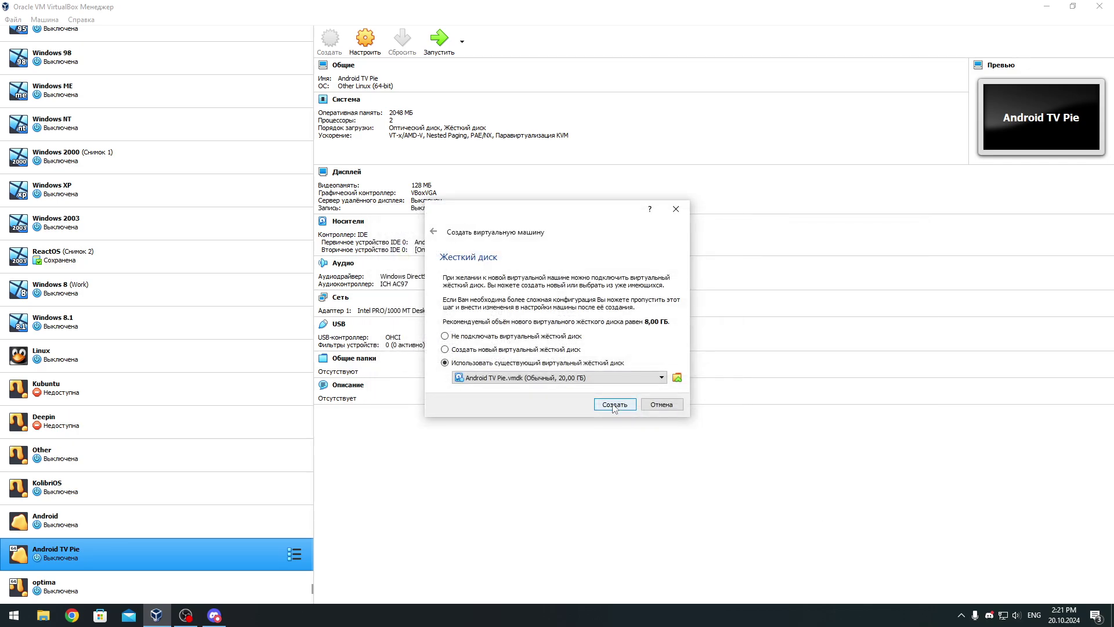
Create the Android TV machine, then select it and open its settings.
{"action": "left_click", "coordinate": [614, 405]}
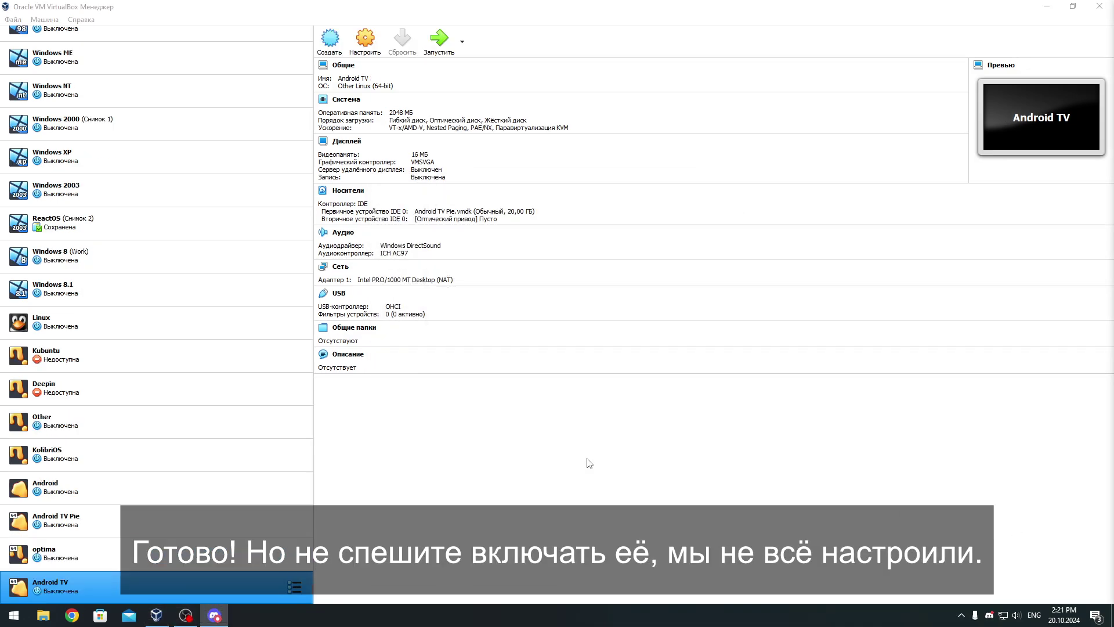
{"action": "left_click", "coordinate": [106, 579]}
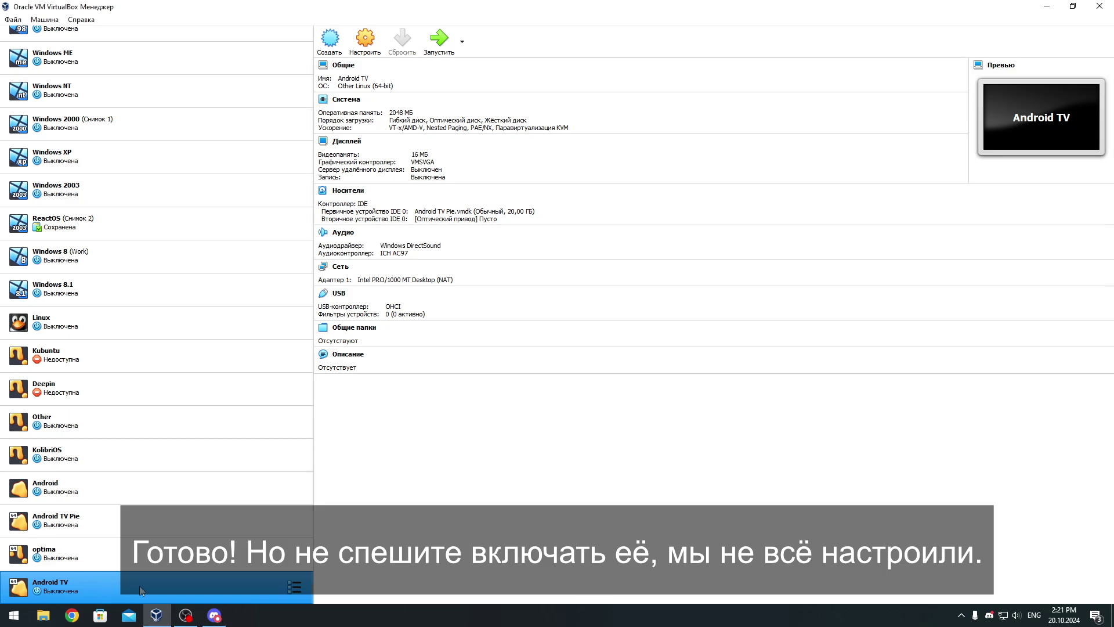
{"action": "key", "text": "ctrl+s"}
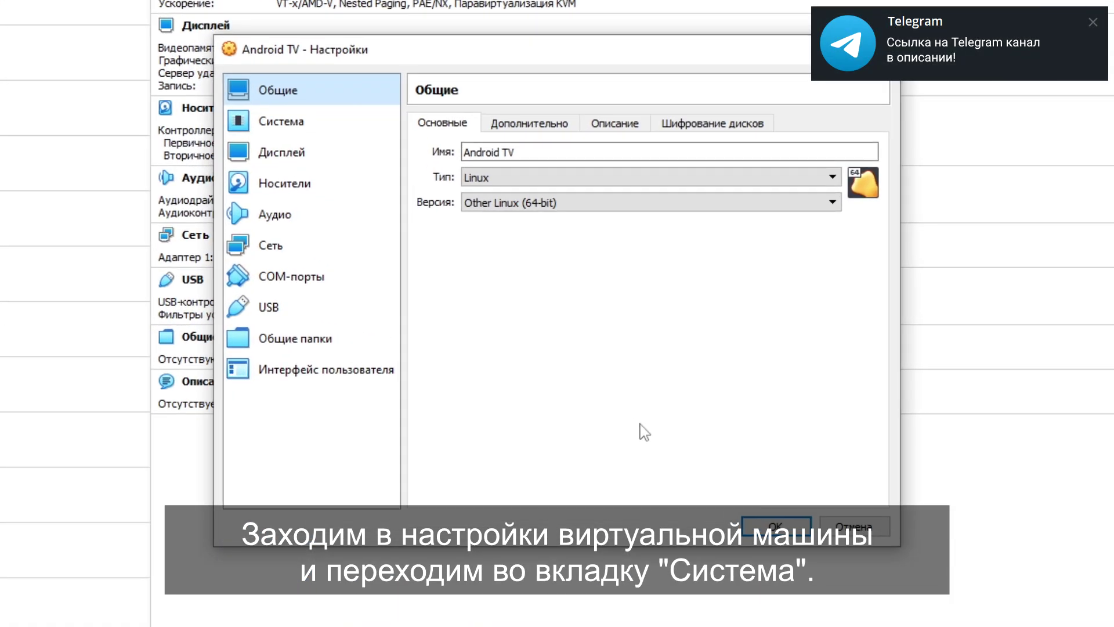
Enable EFI, use a PS/2 mouse, and untick the floppy disk and move it below the hard disk.
{"action": "left_click", "coordinate": [317, 126]}
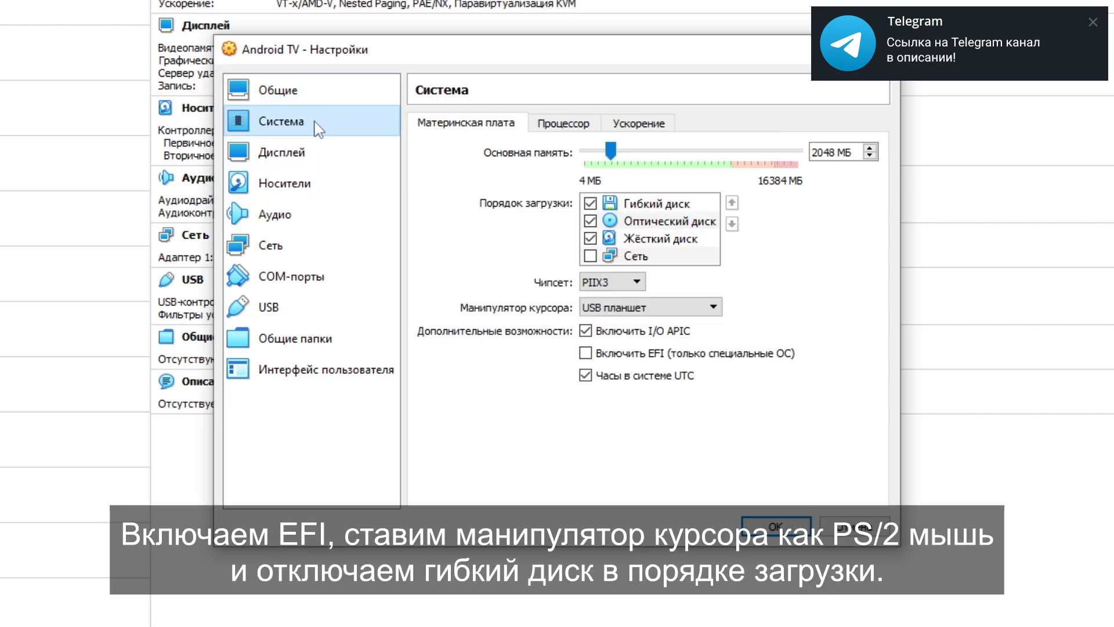
{"action": "left_click", "coordinate": [603, 354]}
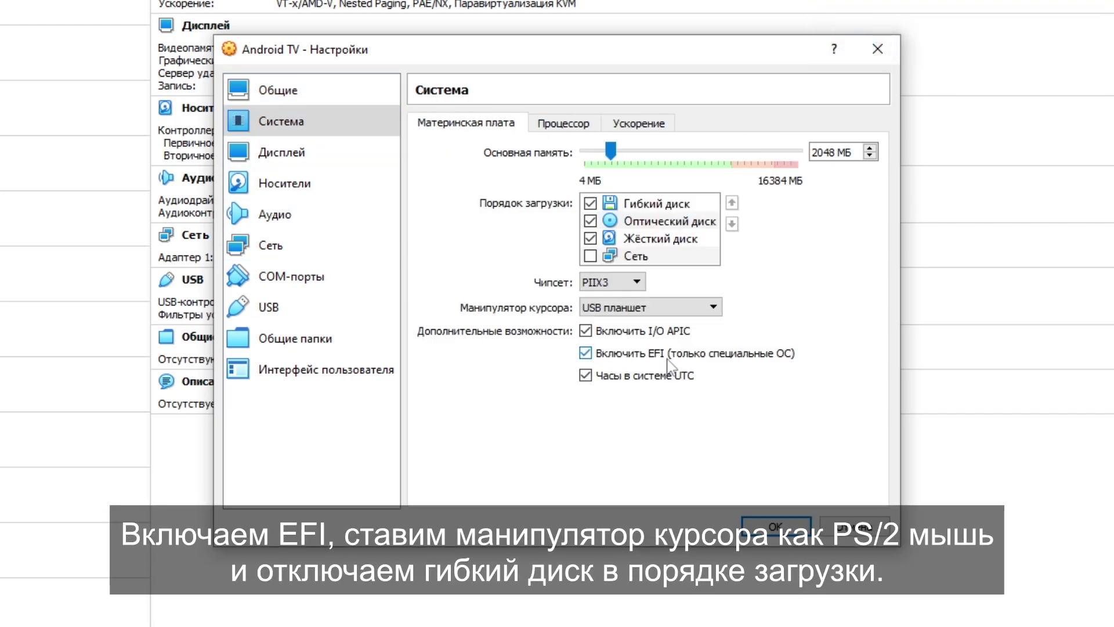
{"action": "left_click", "coordinate": [638, 307]}
{"action": "left_click", "coordinate": [641, 323]}
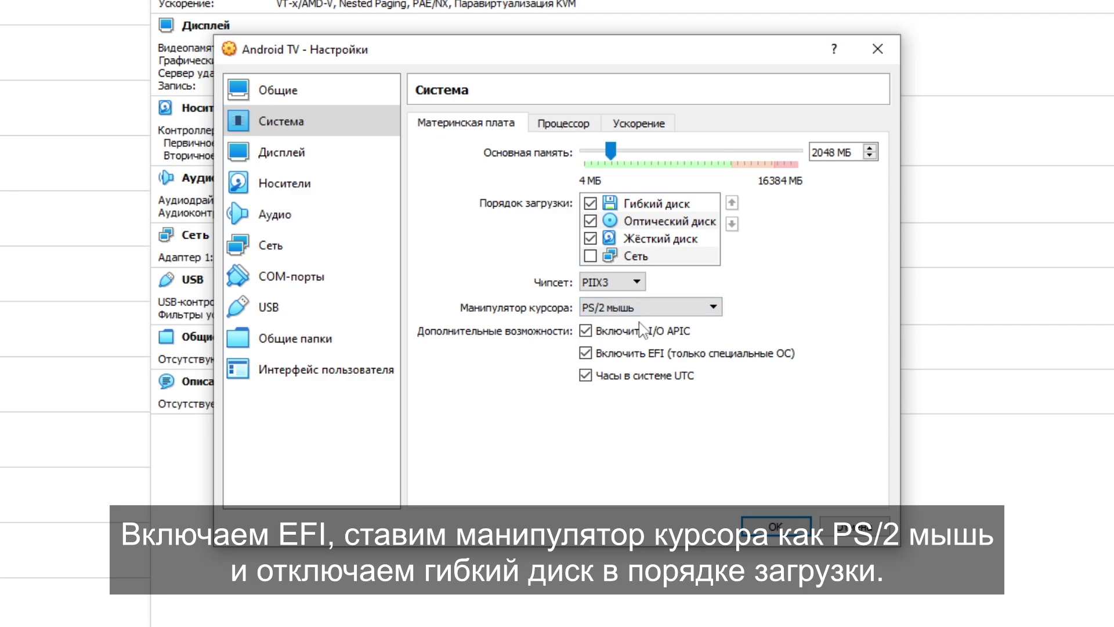
{"action": "left_click", "coordinate": [670, 206]}
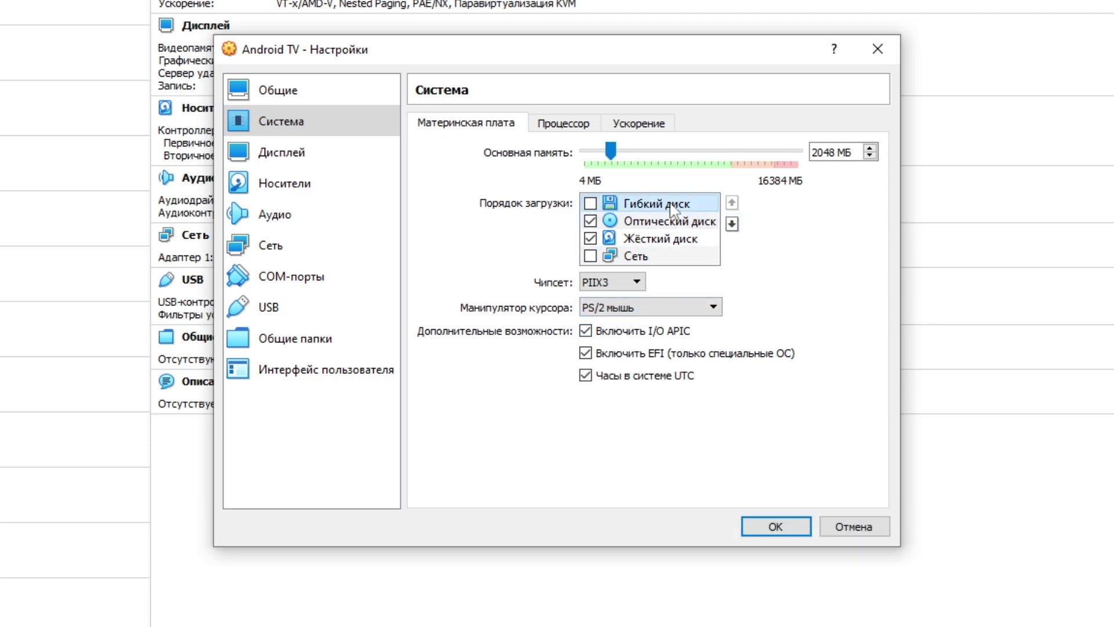
{"action": "left_click", "coordinate": [732, 223]}
{"action": "left_click", "coordinate": [732, 224]}
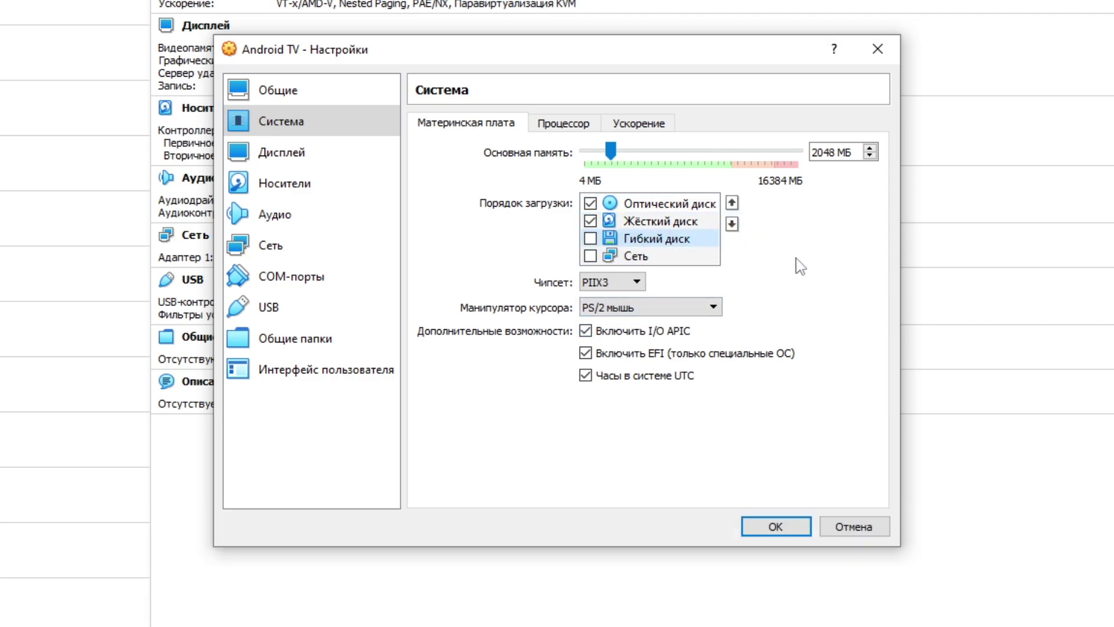
Give the Android TV machine 2 processors.
{"action": "left_click", "coordinate": [556, 125]}
{"action": "left_click_drag", "start_coordinate": [585, 152], "coordinate": [606, 152]}
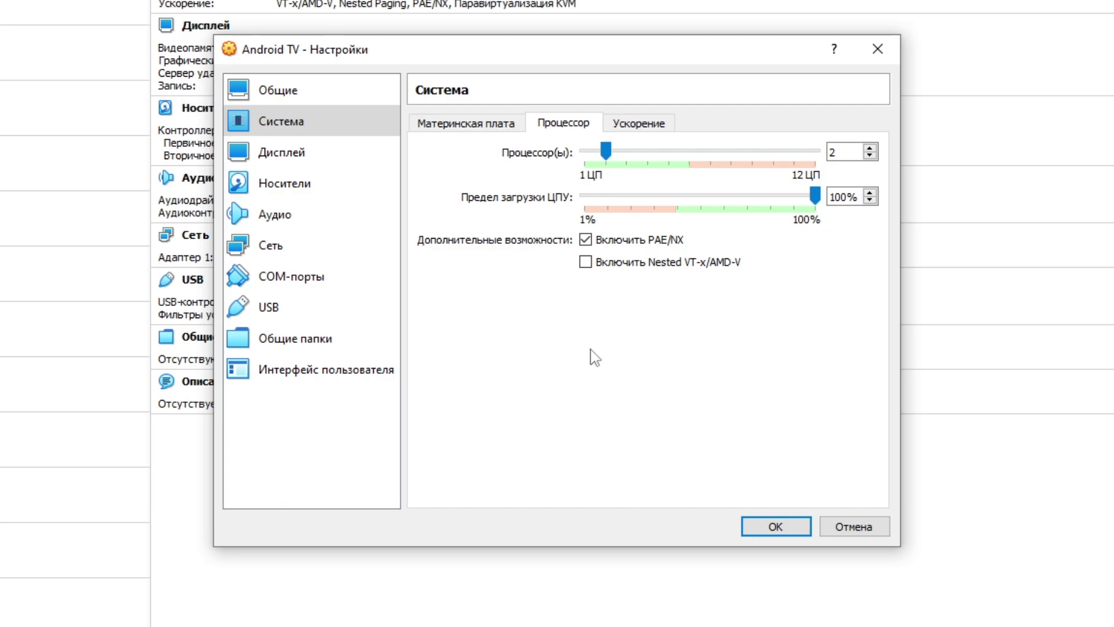
{"action": "left_click", "coordinate": [306, 165]}
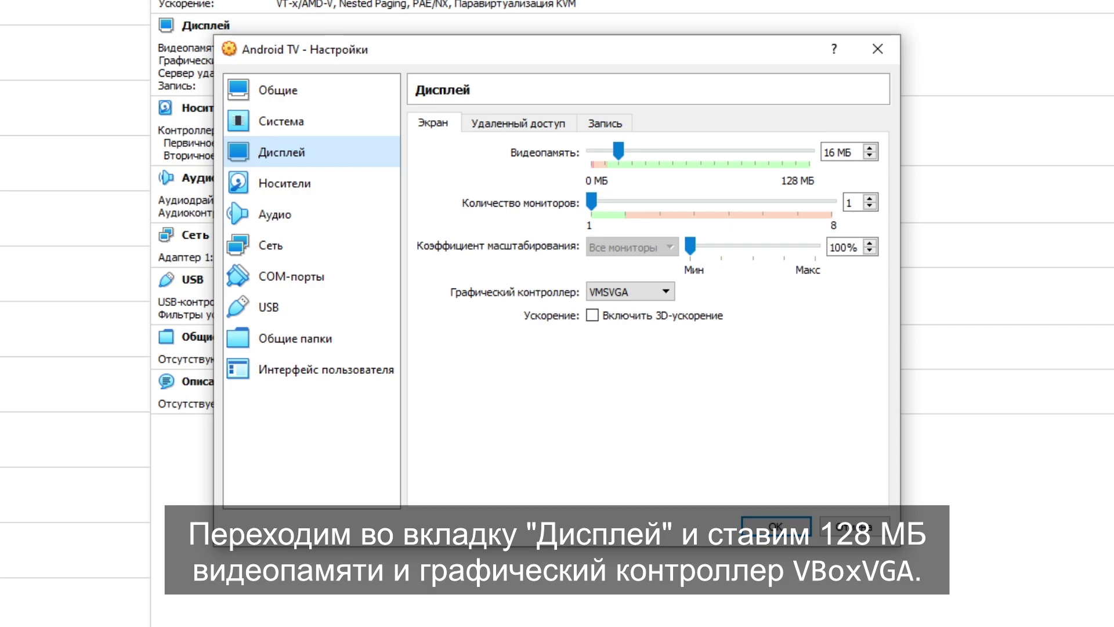
Set video memory to 128 MB and the graphics controller to VBoxVGA.
{"action": "left_click_drag", "start_coordinate": [618, 150], "coordinate": [809, 151]}
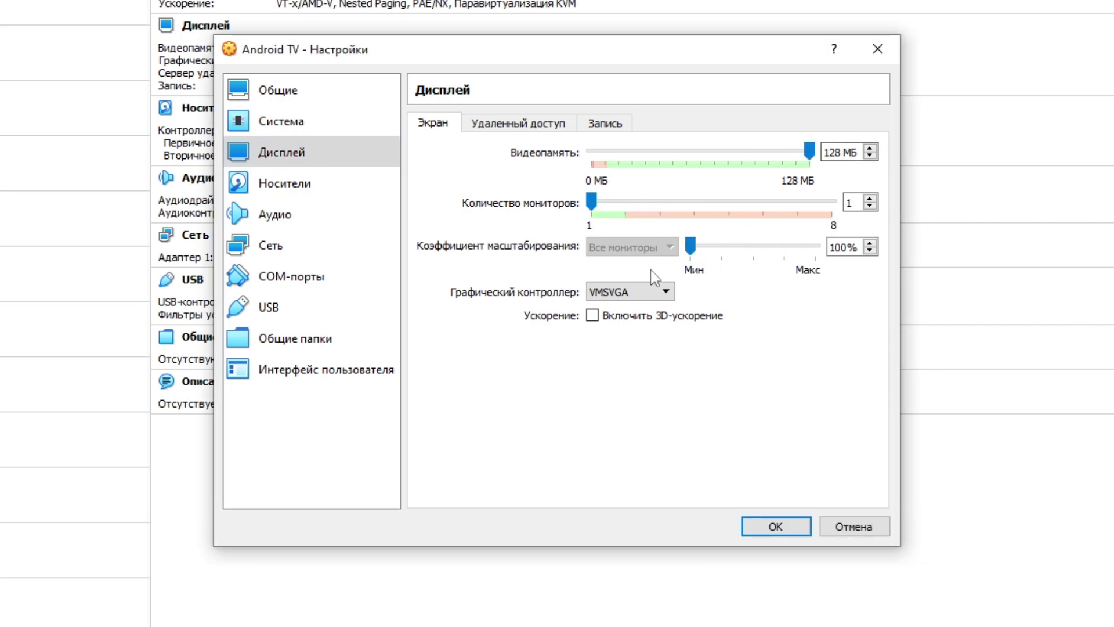
{"action": "left_click", "coordinate": [632, 292]}
{"action": "left_click", "coordinate": [598, 307]}
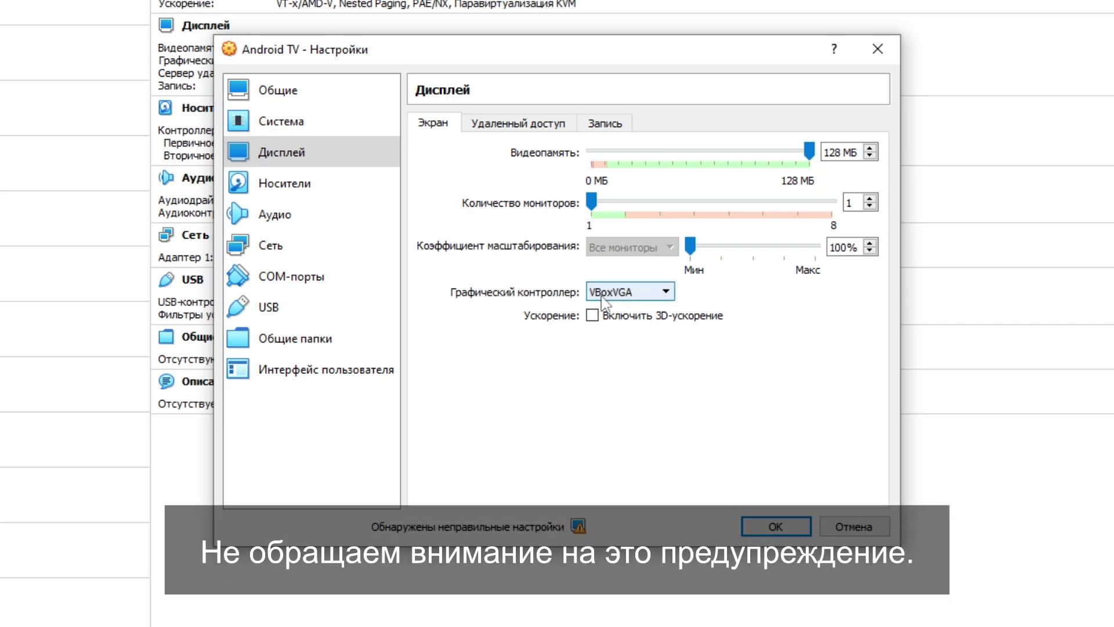
Turn off the full-screen mini-toolbar, save the settings, and start the Android TV machine.
{"action": "mouse_move", "coordinate": [579, 522]}
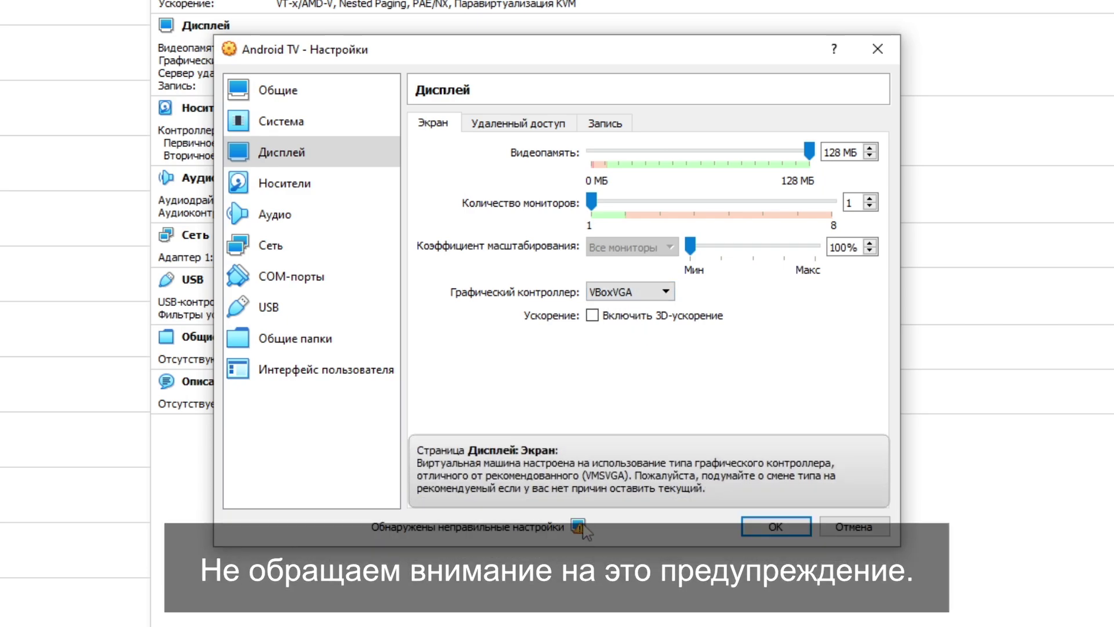
{"action": "left_click", "coordinate": [310, 310]}
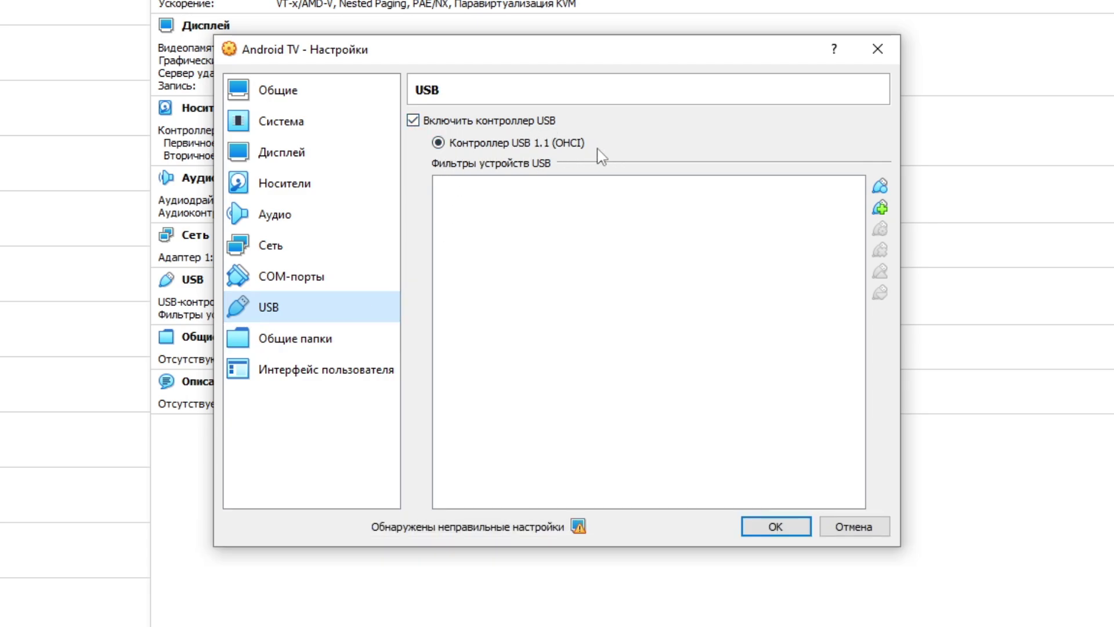
{"action": "left_click", "coordinate": [336, 346]}
{"action": "left_click", "coordinate": [364, 372]}
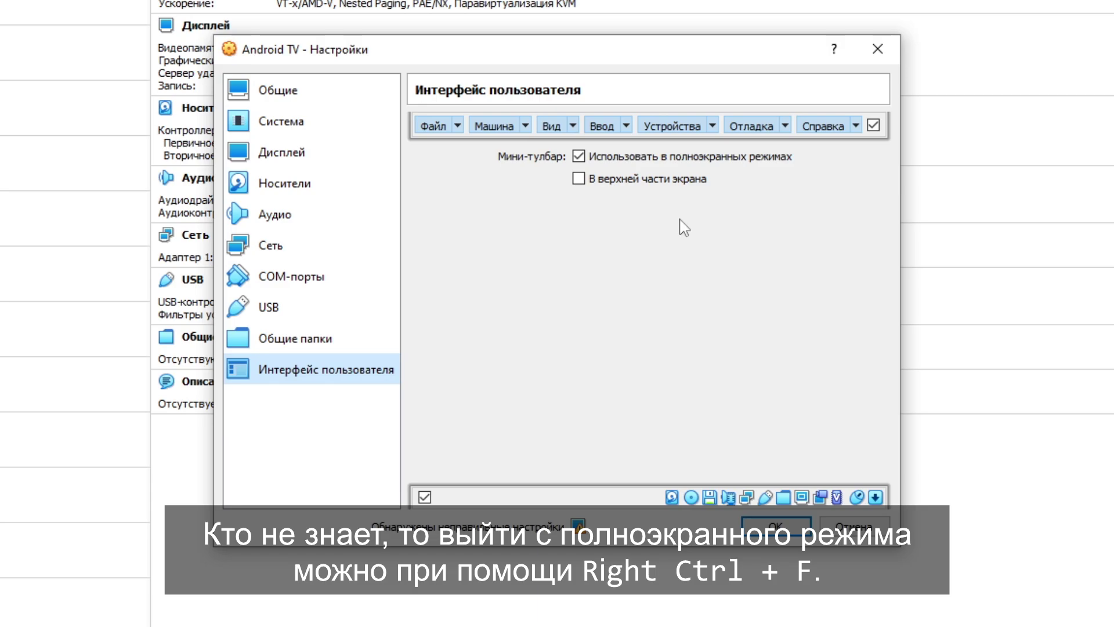
{"action": "left_click", "coordinate": [578, 157]}
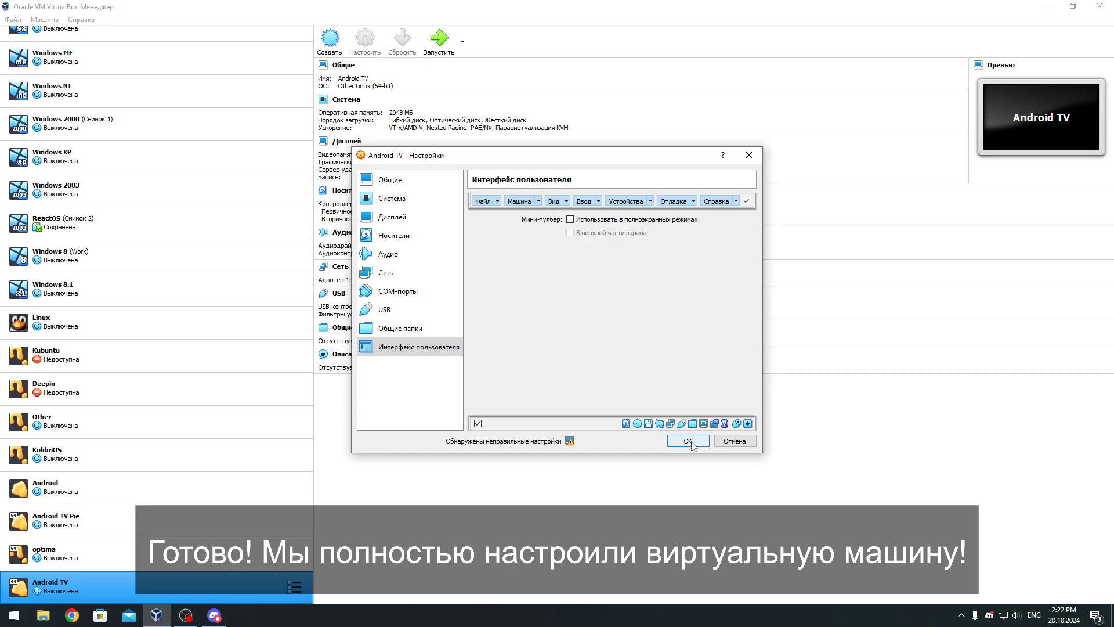
{"action": "left_click", "coordinate": [688, 441]}
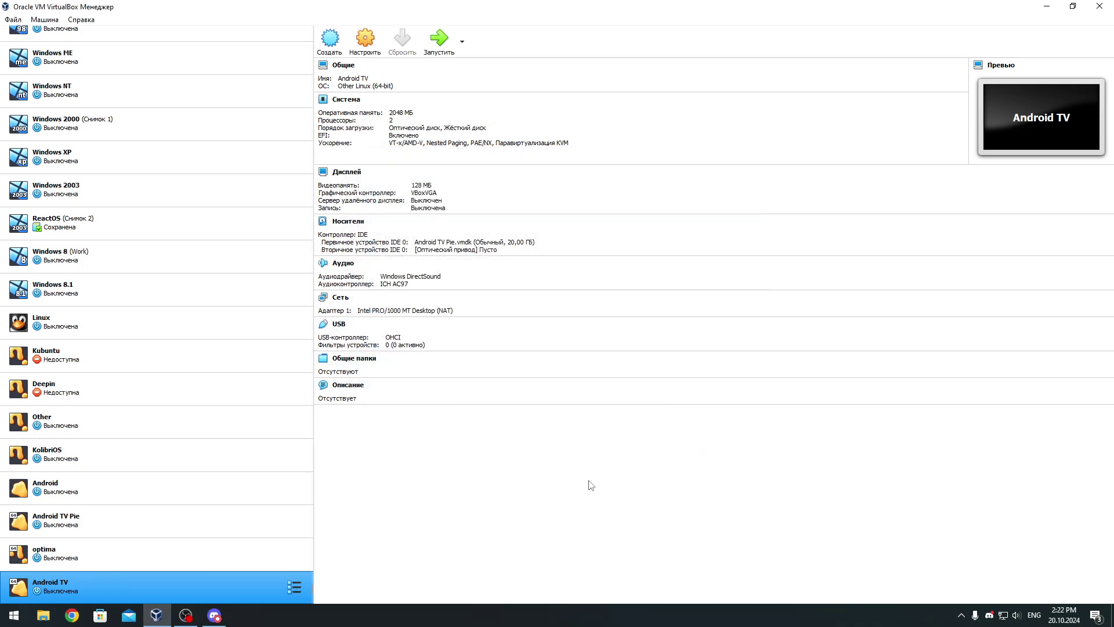
{"action": "left_click", "coordinate": [431, 49]}
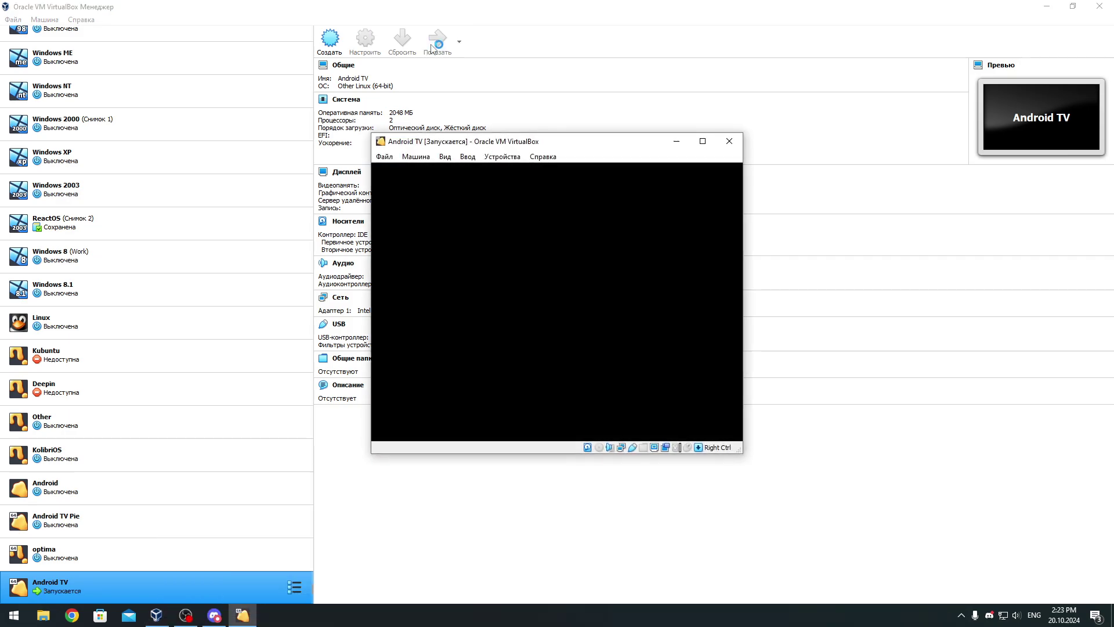
Switch the VM window to full screen and boot the first, standard Android TV entry.
{"action": "left_click", "coordinate": [451, 155]}
{"action": "key", "text": "ctrl+f"}
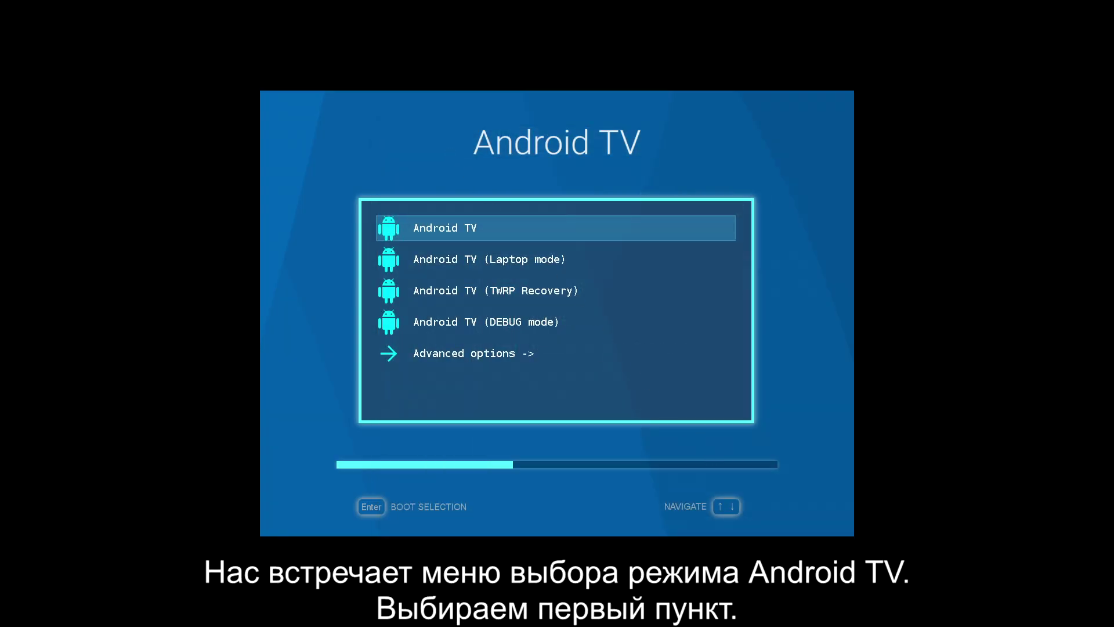
{"action": "key", "text": "Down"}
{"action": "key", "text": "Down"}
{"action": "key", "text": "Down"}
{"action": "key", "text": "Down"}
{"action": "key", "text": "Up"}
{"action": "key", "text": "Up"}
{"action": "key", "text": "Up"}
{"action": "key", "text": "Down"}
{"action": "key", "text": "Down"}
{"action": "key", "text": "Down"}
{"action": "key", "text": "Up"}
{"action": "key", "text": "Up"}
{"action": "key", "text": "Up"}
{"action": "key", "text": "Up"}
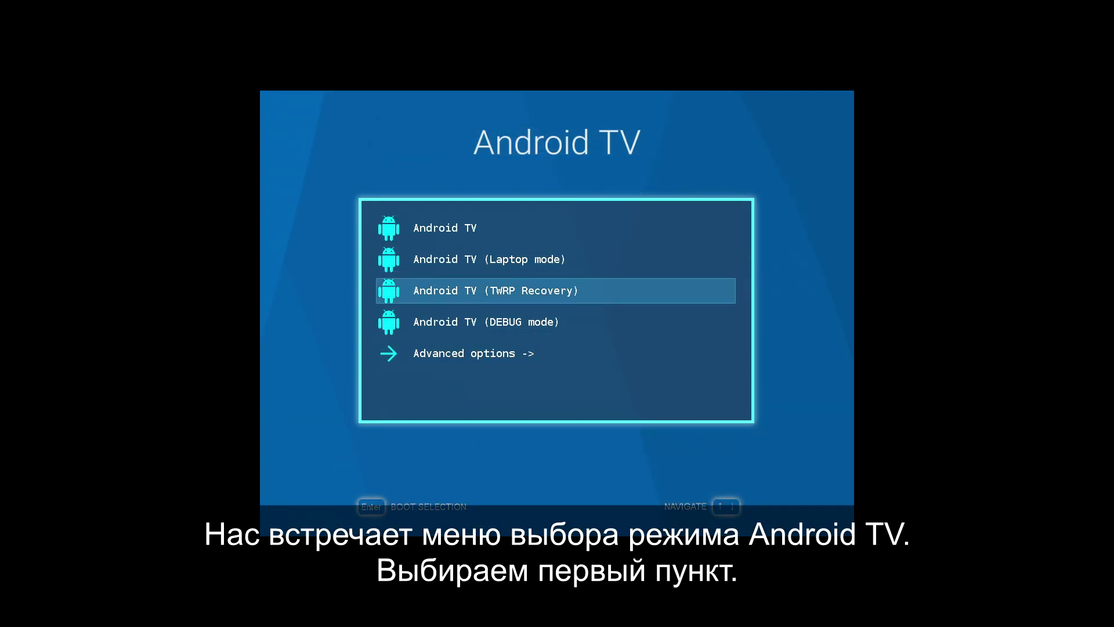
{"action": "key", "text": "Down"}
{"action": "key", "text": "Down"}
{"action": "key", "text": "Down"}
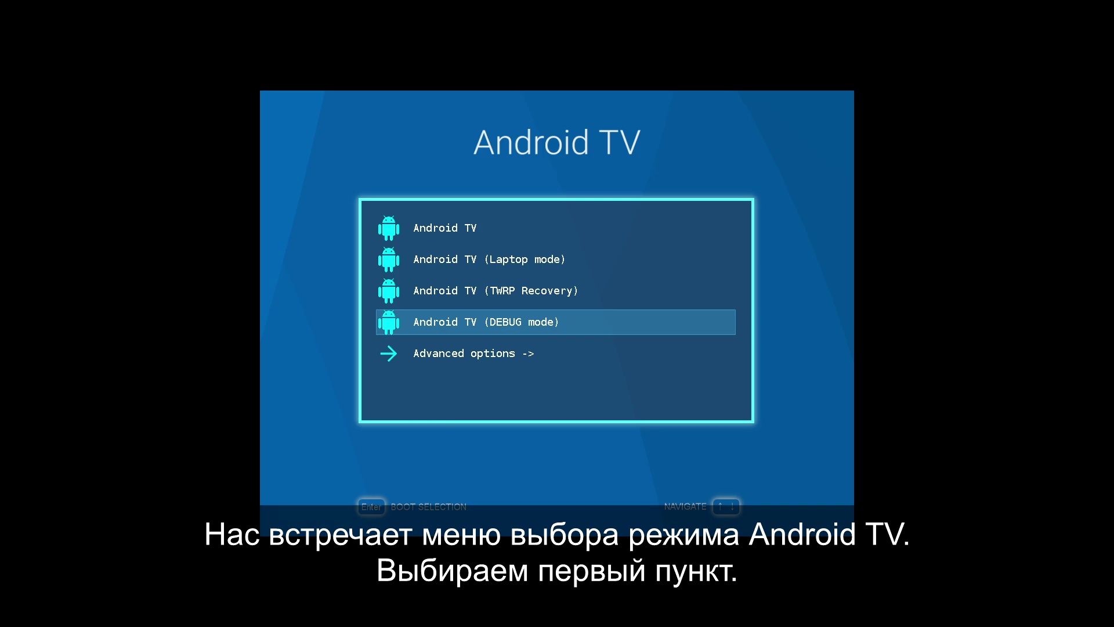
{"action": "key", "text": "Up"}
{"action": "key", "text": "Up"}
{"action": "key", "text": "Up"}
{"action": "key", "text": "Return"}
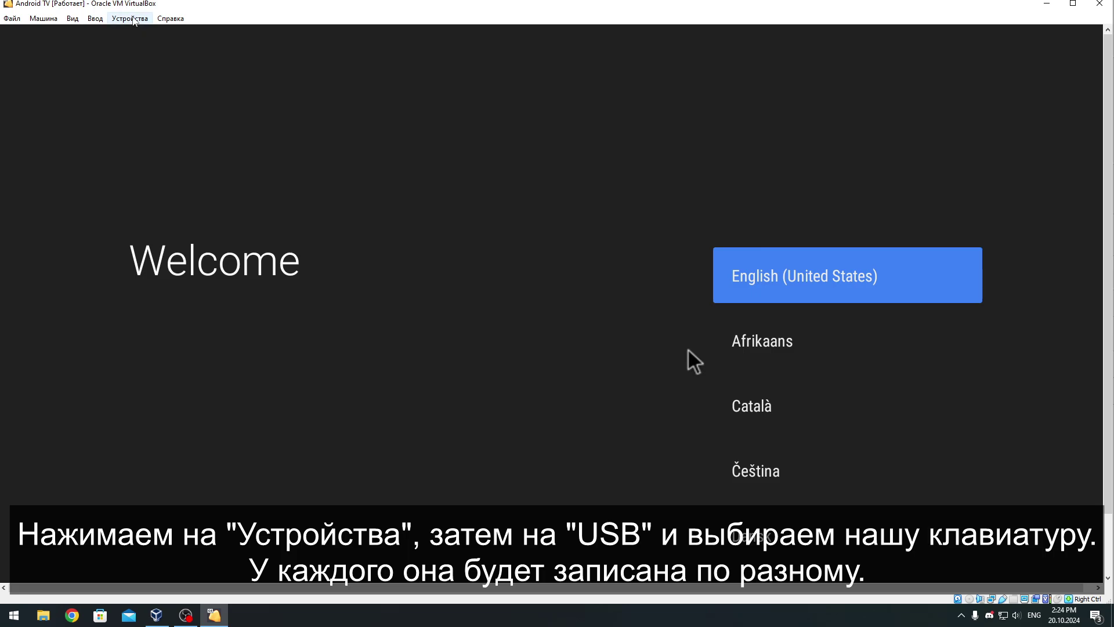
Attach the USB keyboard 258A:002A to the VM and put the window back in full screen.
{"action": "left_click", "coordinate": [130, 18]}
{"action": "mouse_move", "coordinate": [140, 72]}
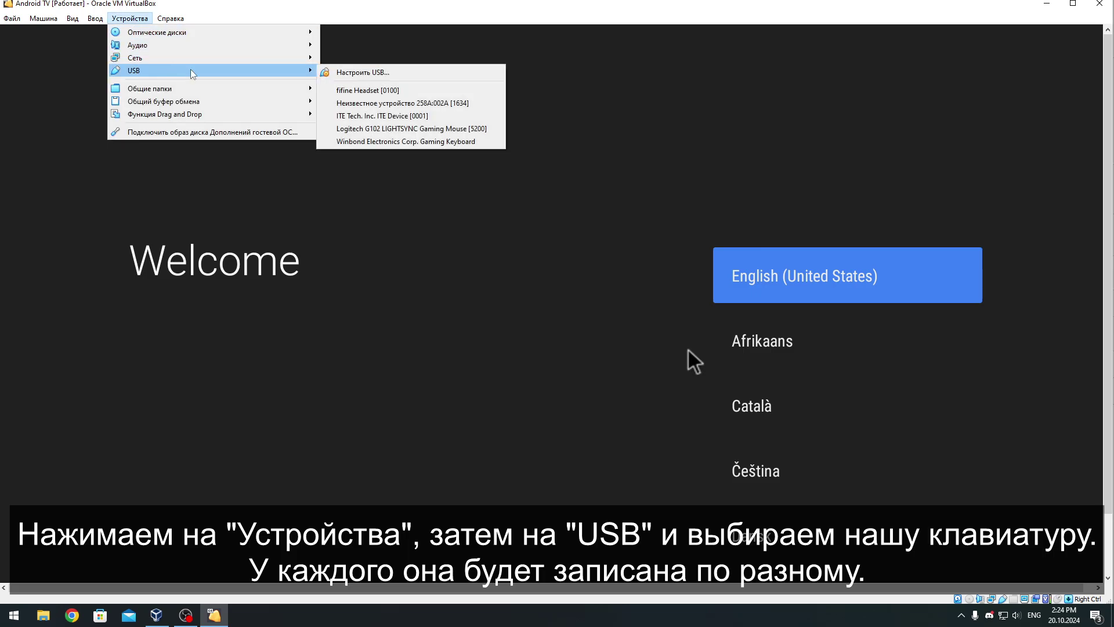
{"action": "left_click", "coordinate": [405, 105]}
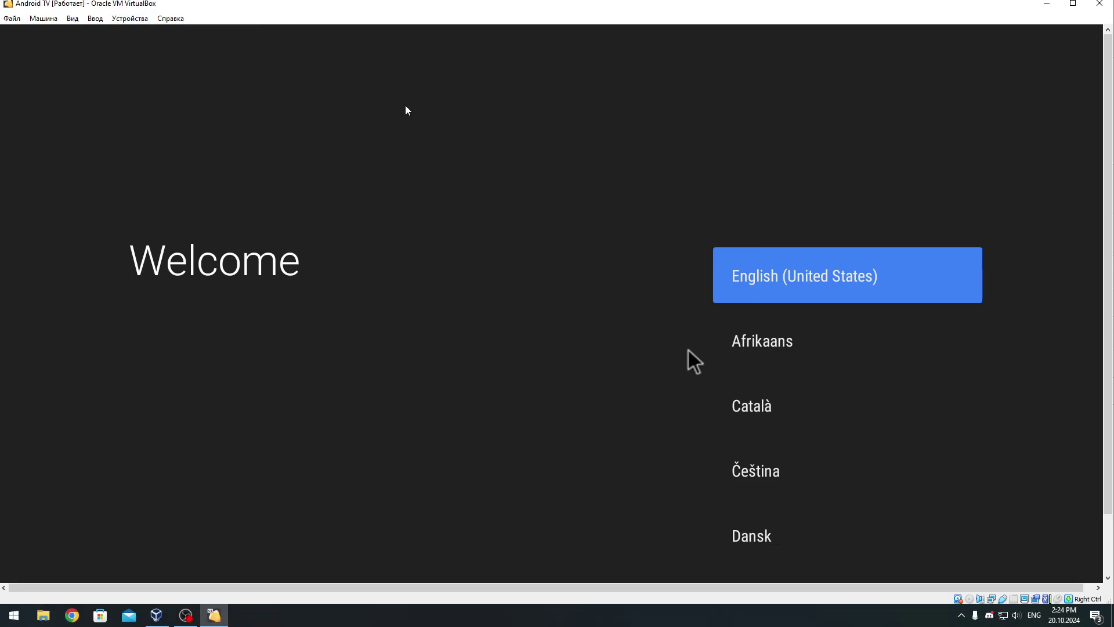
{"action": "left_click", "coordinate": [72, 18]}
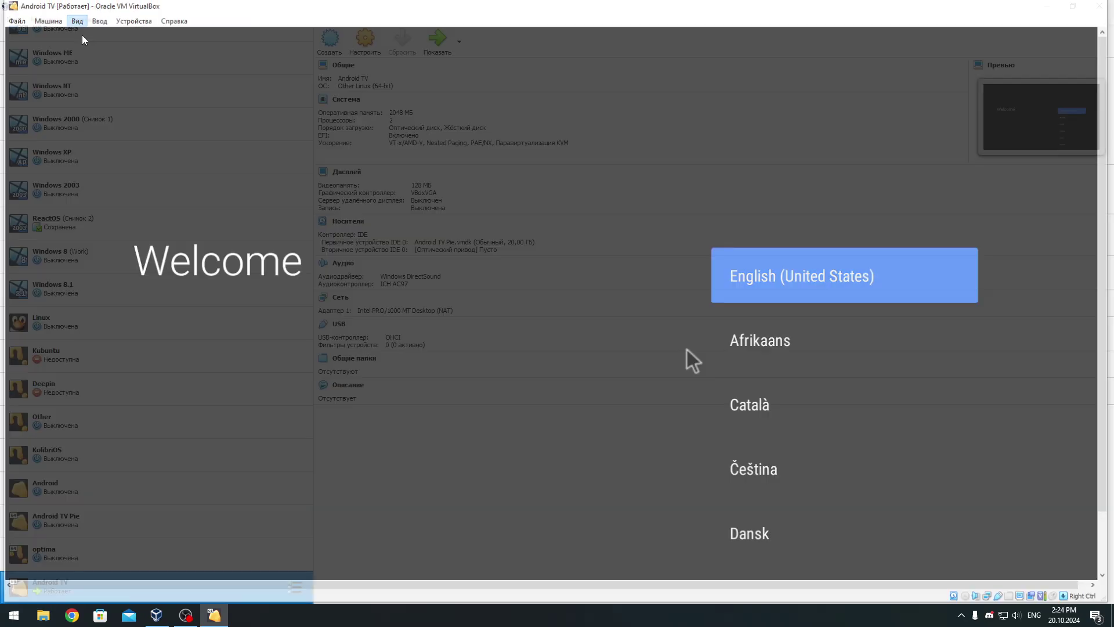
{"action": "left_click", "coordinate": [84, 31]}
Choose Русский as the setup language and skip setting up with an Android phone.
{"action": "key", "text": "Down"}
{"action": "key", "text": "Down"}
{"action": "key", "text": "Down"}
{"action": "key", "text": "Up"}
{"action": "key", "text": "Up"}
{"action": "key", "text": "Up"}
{"action": "key", "text": "Down"}
{"action": "key", "text": "Down"}
{"action": "key", "text": "Down"}
{"action": "key", "text": "Down"}
{"action": "key", "text": "Down"}
{"action": "key", "text": "Down"}
{"action": "key", "text": "Down"}
{"action": "key", "text": "Down"}
{"action": "key", "text": "Down"}
{"action": "key", "text": "Down"}
{"action": "key", "text": "Down"}
{"action": "key", "text": "Down"}
{"action": "key", "text": "Down"}
{"action": "key", "text": "Down"}
{"action": "key", "text": "Down"}
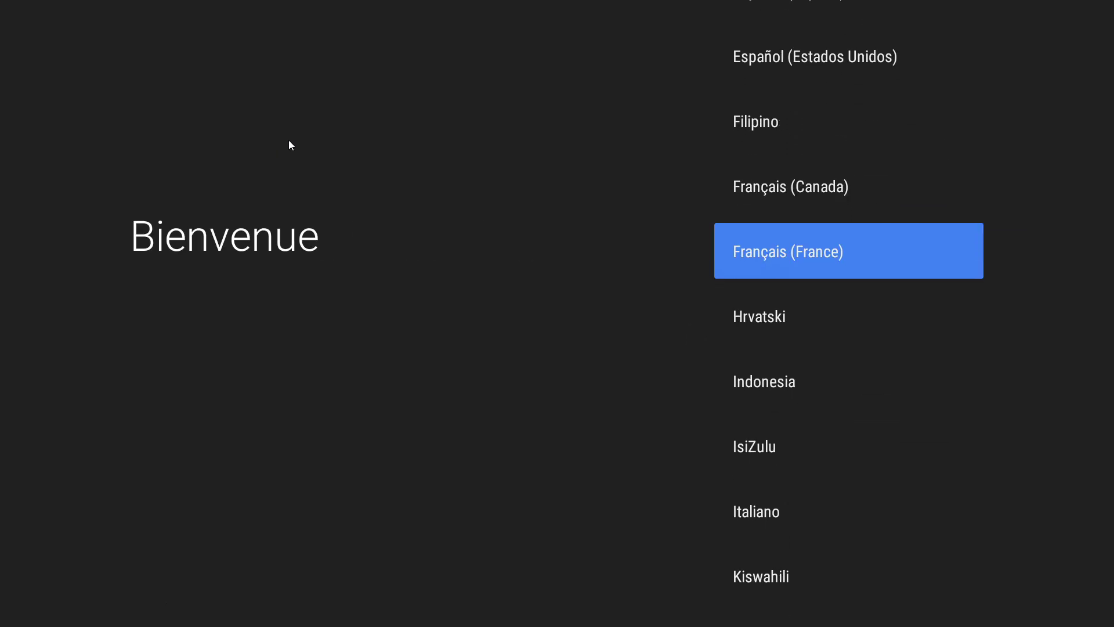
{"action": "key", "text": "Down"}
{"action": "key", "text": "Down"}
{"action": "key", "text": "Down"}
{"action": "key", "text": "Down"}
{"action": "key", "text": "Down"}
{"action": "key", "text": "Down"}
{"action": "key", "text": "Down"}
{"action": "key", "text": "Down"}
{"action": "key", "text": "Down"}
{"action": "key", "text": "Down"}
{"action": "key", "text": "Down"}
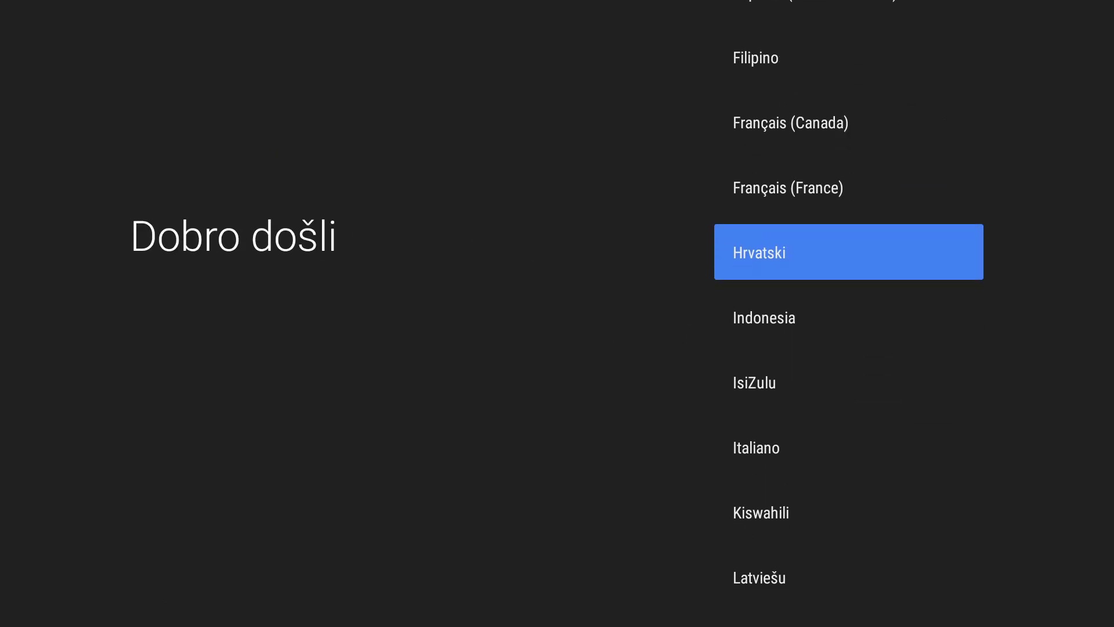
{"action": "key", "text": "Down"}
{"action": "key", "text": "Down"}
{"action": "key", "text": "Down"}
{"action": "key", "text": "Down"}
{"action": "key", "text": "Down"}
{"action": "key", "text": "Down"}
{"action": "key", "text": "Down"}
{"action": "key", "text": "Down"}
{"action": "key", "text": "Down"}
{"action": "key", "text": "Down"}
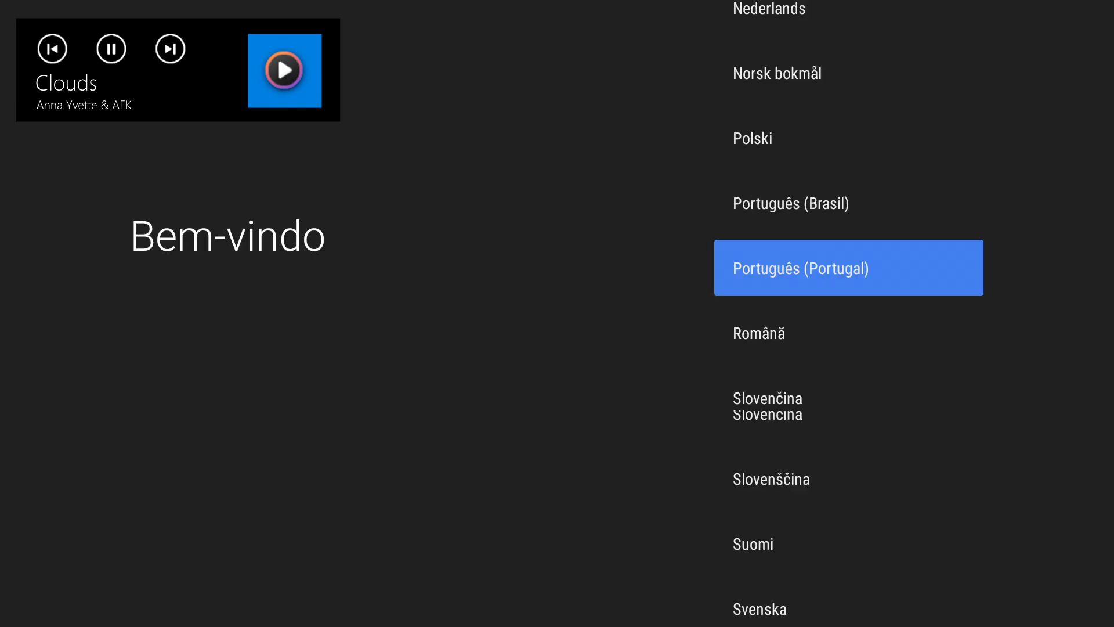
{"action": "key", "text": "Down"}
{"action": "key", "text": "Down"}
{"action": "key", "text": "Down"}
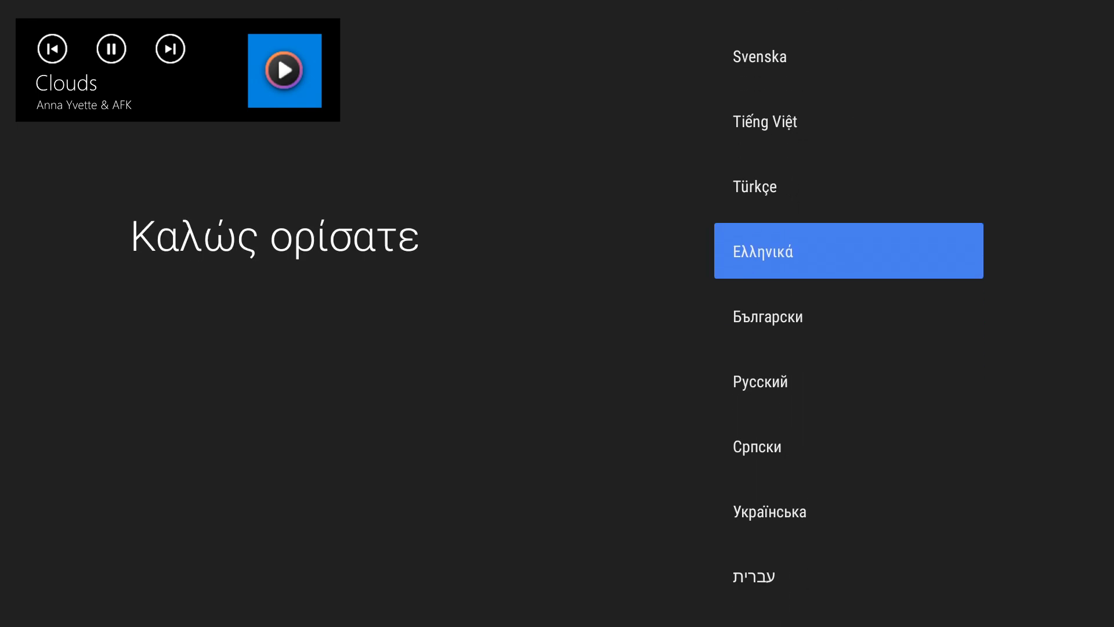
{"action": "key", "text": "Up"}
{"action": "key", "text": "Down"}
{"action": "key", "text": "Return"}
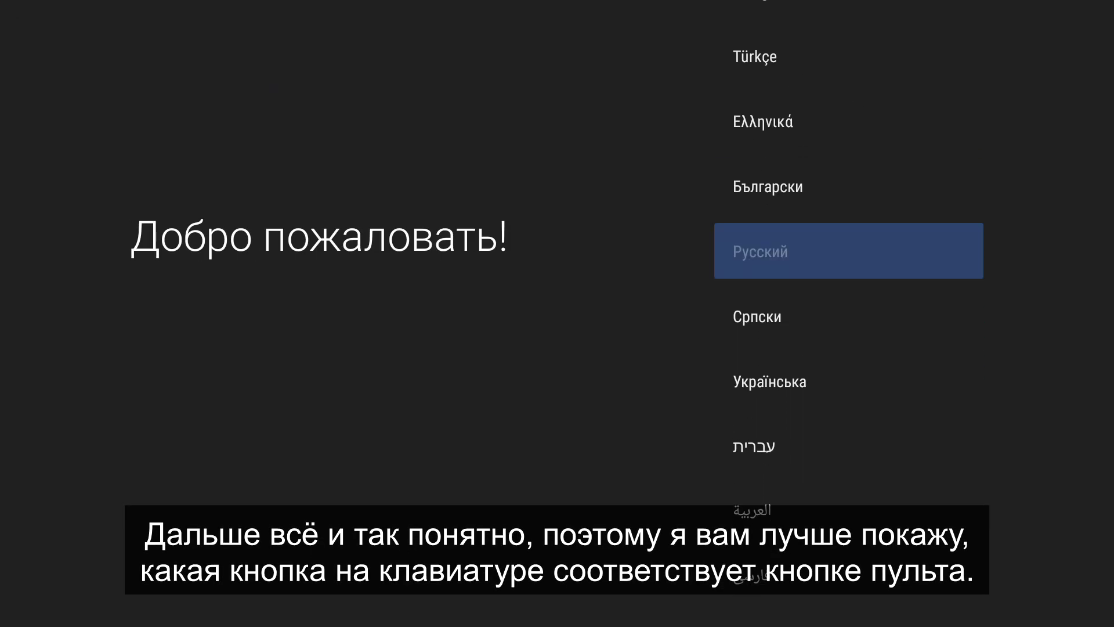
{"action": "key", "text": "Down"}
{"action": "key", "text": "Return"}
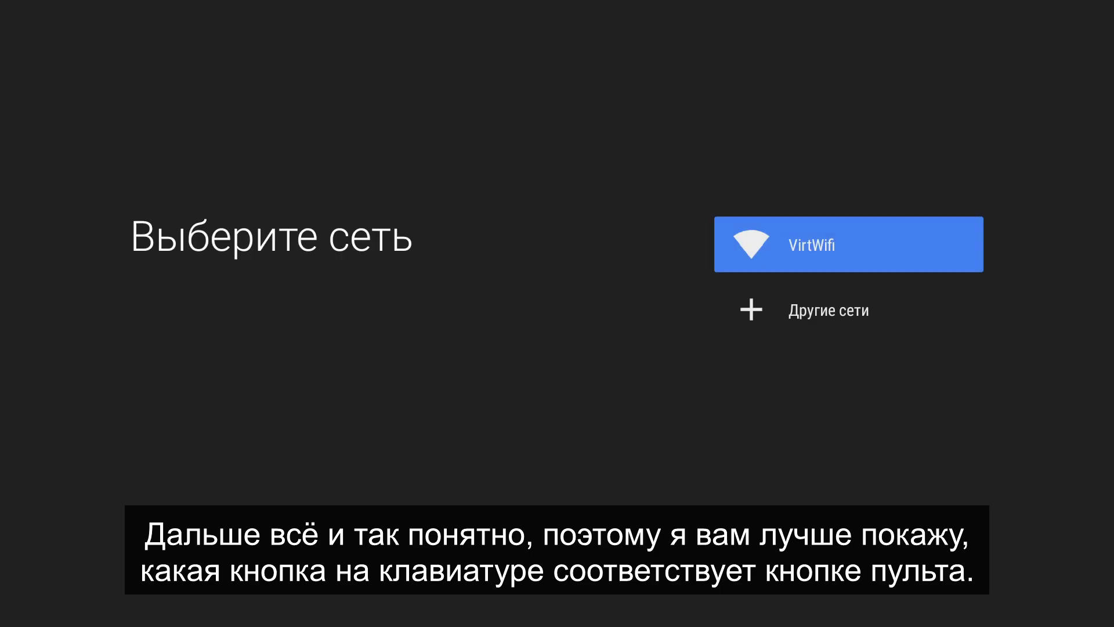
Join the VirtWifi network and continue past the update check to Google sign-in.
{"action": "key", "text": "Return"}
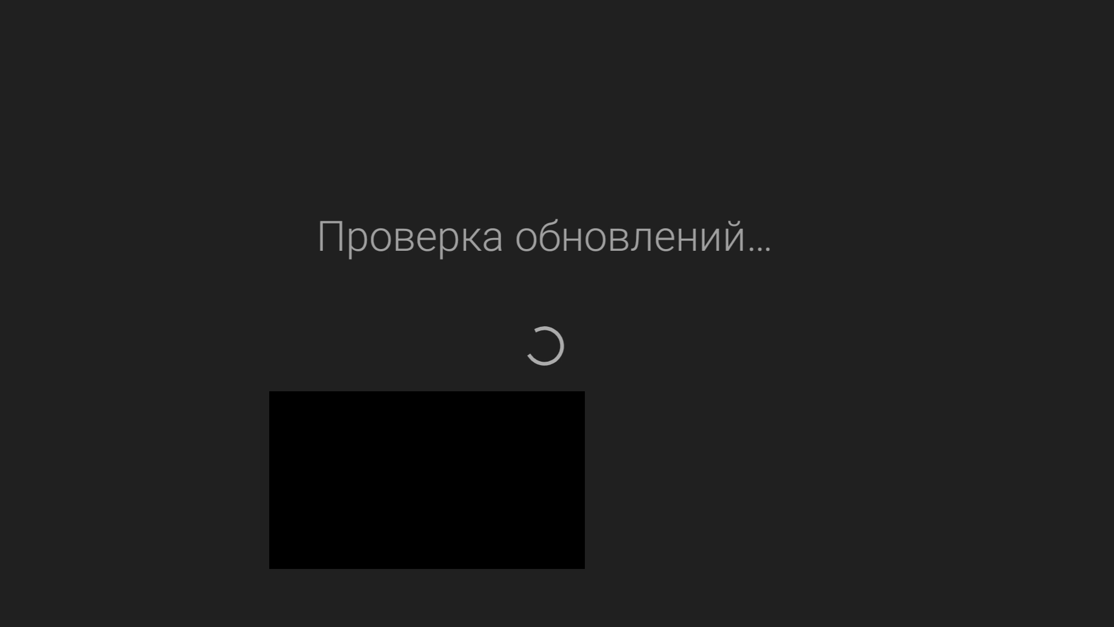
{"action": "key", "text": "Return"}
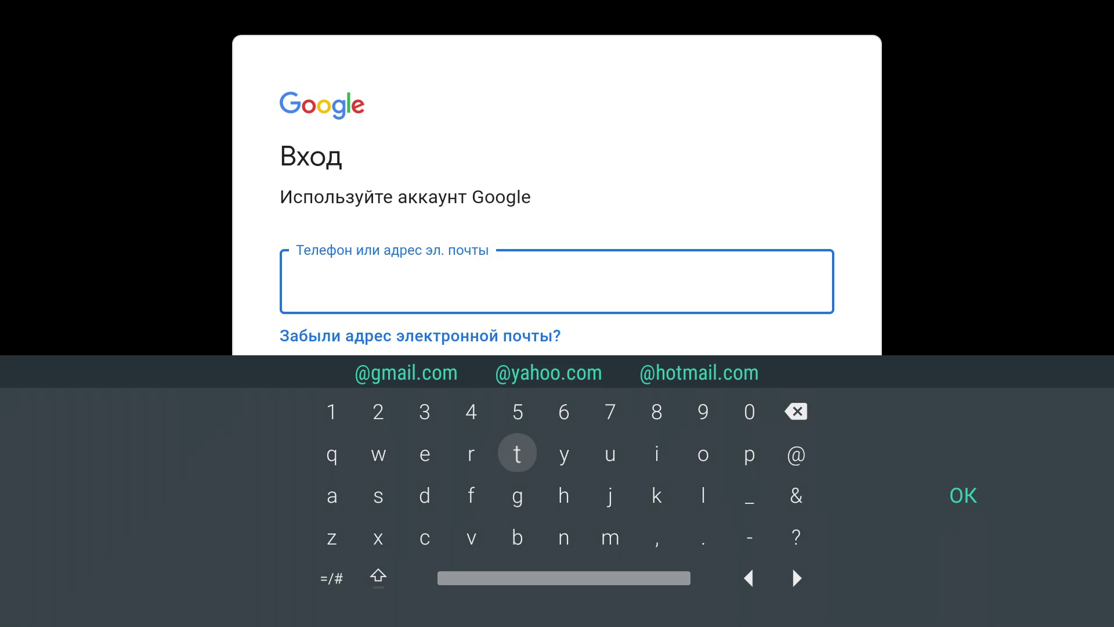
Type test text into the Google account e-mail field, then erase it.
{"action": "type", "text": "kdgfkdkghkdghhkdfgjh"}
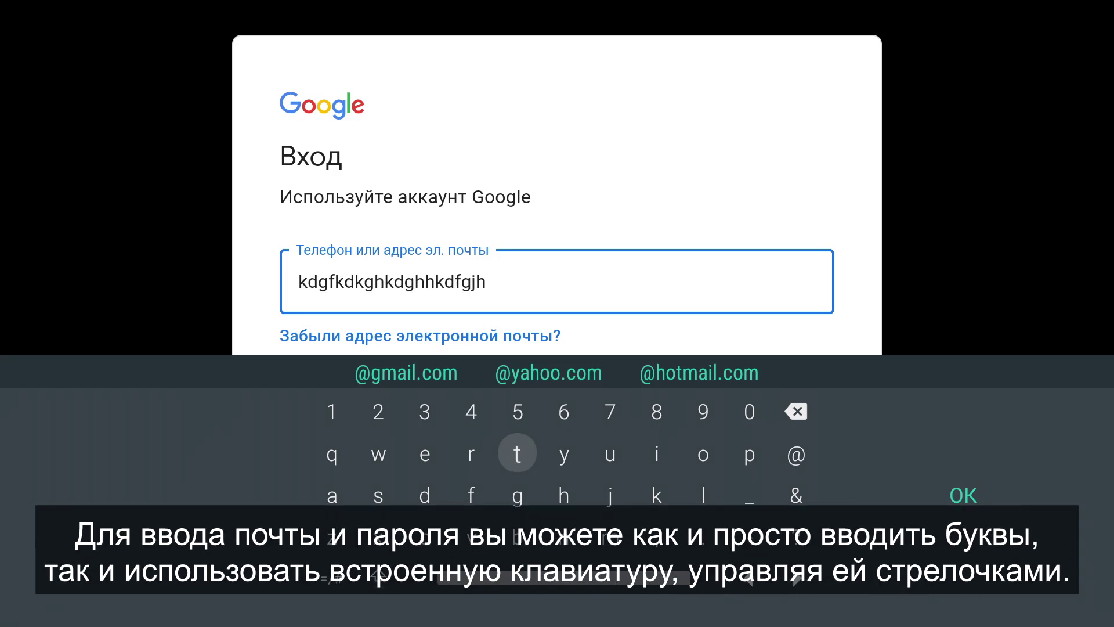
{"action": "key", "text": "BackSpace"}
{"action": "key", "text": "BackSpace"}
{"action": "key", "text": "BackSpace"}
{"action": "key", "text": "BackSpace"}
{"action": "key", "text": "BackSpace"}
{"action": "key", "text": "BackSpace"}
{"action": "key", "text": "BackSpace"}
{"action": "key", "text": "BackSpace"}
{"action": "key", "text": "BackSpace"}
{"action": "key", "text": "BackSpace"}
{"action": "key", "text": "BackSpace"}
{"action": "key", "text": "BackSpace"}
{"action": "key", "text": "BackSpace"}
{"action": "key", "text": "BackSpace"}
{"action": "key", "text": "BackSpace"}
{"action": "key", "text": "BackSpace"}
{"action": "key", "text": "BackSpace"}
{"action": "key", "text": "BackSpace"}
{"action": "key", "text": "BackSpace"}
{"action": "key", "text": "BackSpace"}
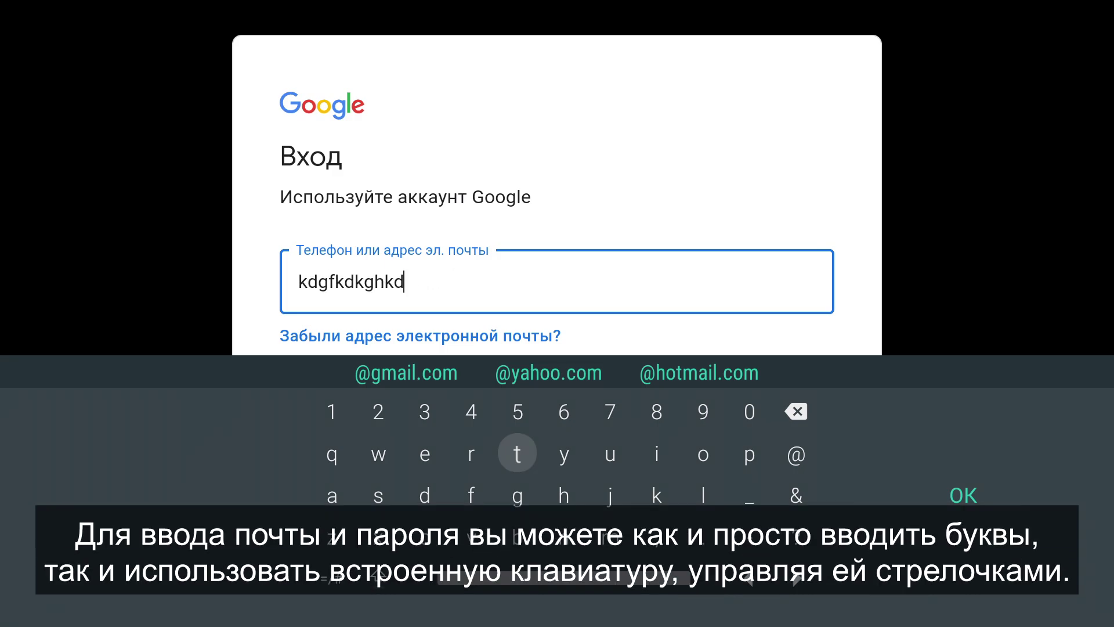
{"action": "type", "text": "oa323"}
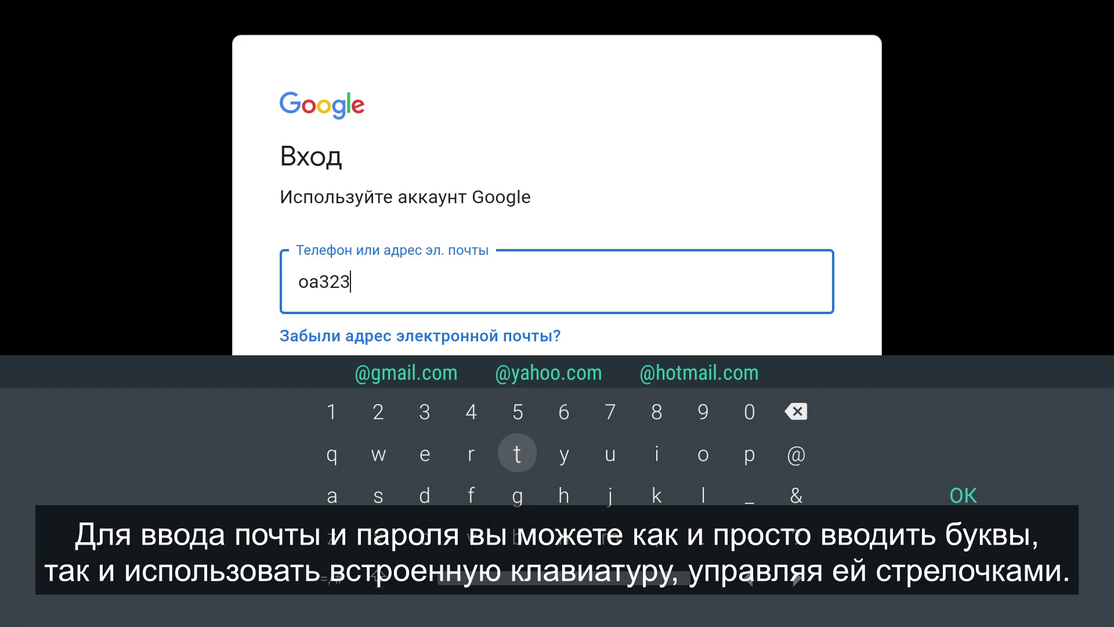
{"action": "key", "text": "BackSpace"}
{"action": "key", "text": "BackSpace"}
{"action": "key", "text": "BackSpace"}
{"action": "key", "text": "BackSpace"}
{"action": "key", "text": "BackSpace"}
{"action": "key", "text": "Down"}
{"action": "key", "text": "Down"}
Navigate the on-screen keyboard with the arrow keys to reach its confirm key.
{"action": "key", "text": "Up"}
{"action": "key", "text": "Up"}
{"action": "key", "text": "Left"}
{"action": "key", "text": "Up"}
{"action": "key", "text": "Right"}
{"action": "key", "text": "Right"}
{"action": "key", "text": "Down"}
{"action": "key", "text": "Down"}
{"action": "key", "text": "Right"}
{"action": "key", "text": "Right"}
{"action": "key", "text": "Up"}
{"action": "key", "text": "Up"}
{"action": "key", "text": "Right"}
{"action": "key", "text": "Left"}
{"action": "key", "text": "Left"}
{"action": "key", "text": "Down"}
{"action": "key", "text": "Down"}
{"action": "key", "text": "Left"}
{"action": "key", "text": "Left"}
{"action": "key", "text": "Right"}
{"action": "key", "text": "Right"}
{"action": "key", "text": "Right"}
{"action": "key", "text": "Right"}
{"action": "key", "text": "Right"}
{"action": "key", "text": "Right"}
{"action": "key", "text": "Right"}
{"action": "key", "text": "Left"}
{"action": "key", "text": "Left"}
{"action": "key", "text": "Left"}
{"action": "key", "text": "Left"}
{"action": "key", "text": "Up"}
{"action": "key", "text": "Down"}
{"action": "key", "text": "Left"}
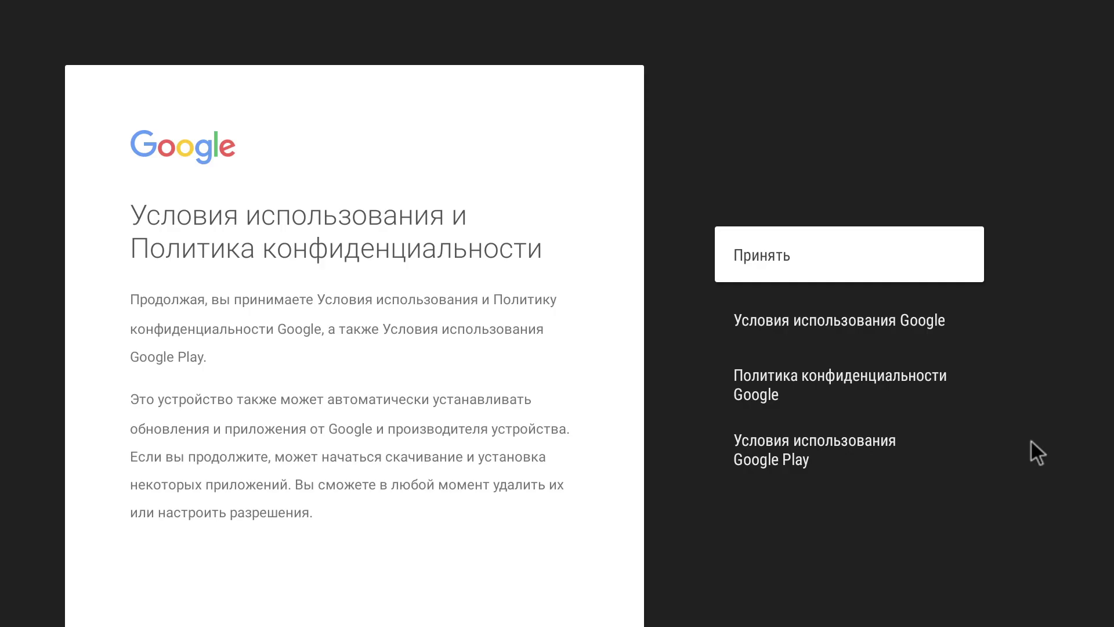
Accept Google's terms and privacy policy, then decline location access and usage-data sharing.
{"action": "key", "text": "Down"}
{"action": "key", "text": "Down"}
{"action": "key", "text": "Up"}
{"action": "key", "text": "Up"}
{"action": "key", "text": "Return"}
{"action": "key", "text": "Down"}
{"action": "key", "text": "Return"}
{"action": "key", "text": "Down"}
{"action": "key", "text": "Return"}
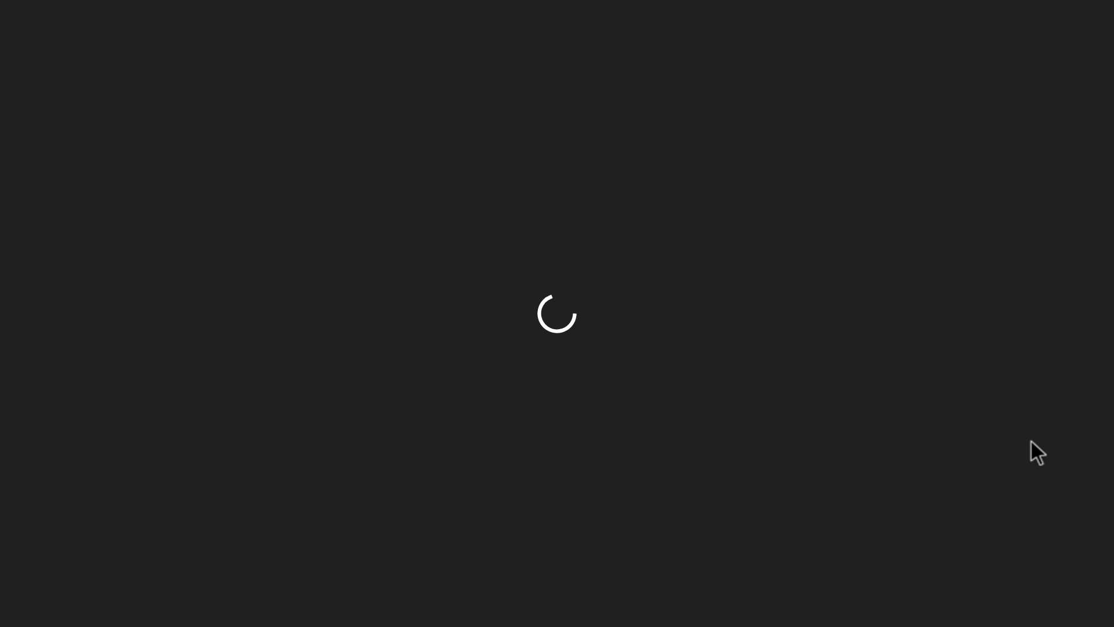
Enable the Google Assistant settings and turn on Ok Google detection.
{"action": "key", "text": "Return"}
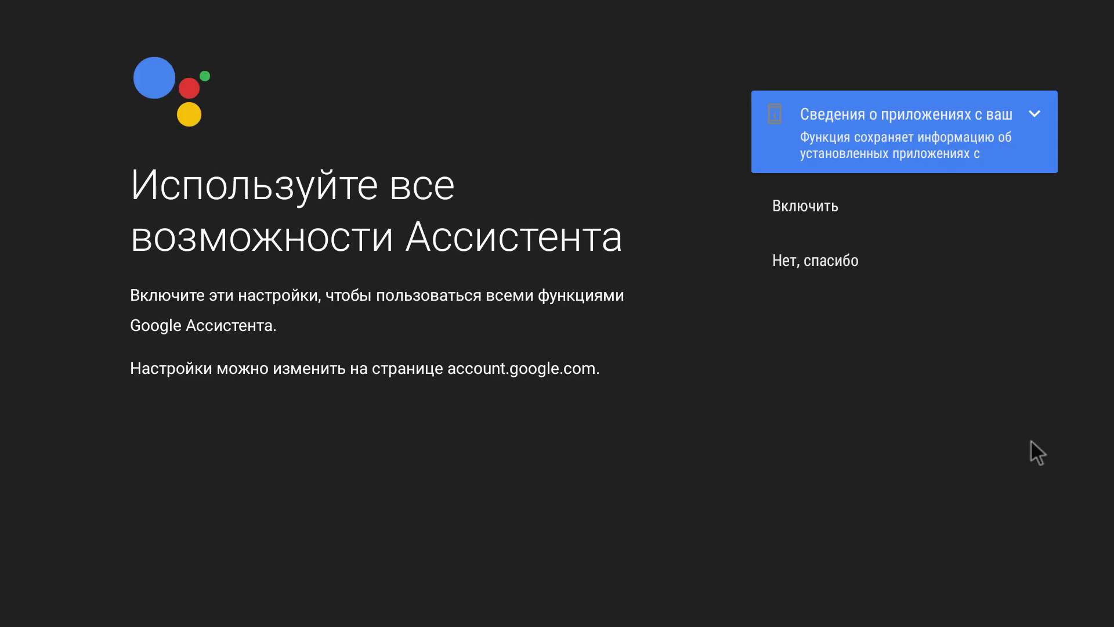
{"action": "key", "text": "Down"}
{"action": "key", "text": "Return"}
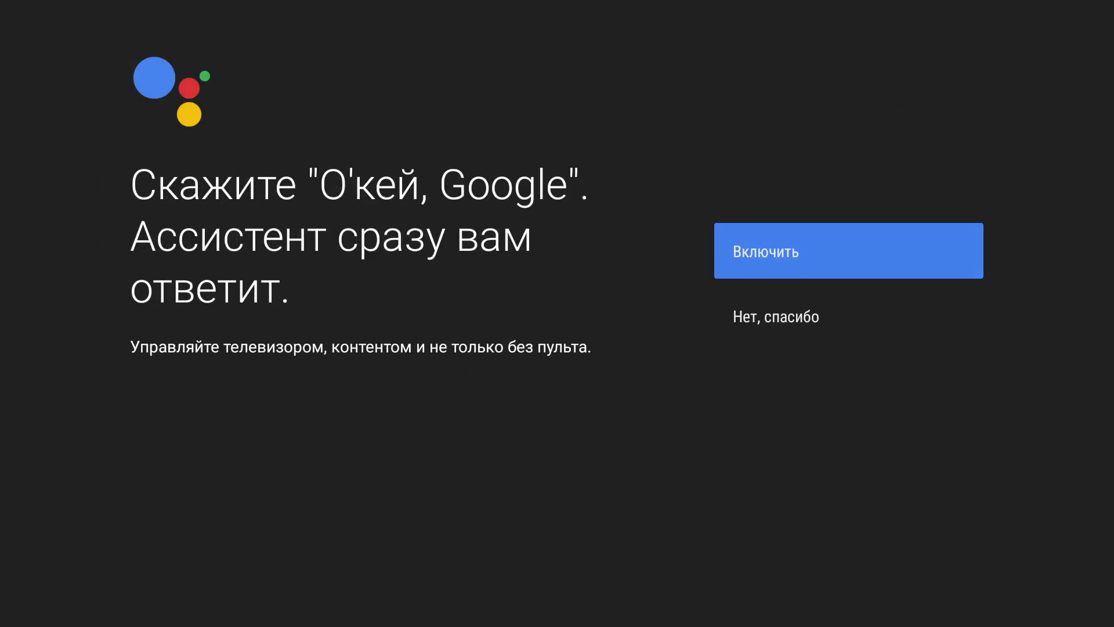
{"action": "key", "text": "Return"}
{"action": "key", "text": "Return"}
Pick Android TV from the list of device names.
{"action": "key", "text": "Down"}
{"action": "key", "text": "Down"}
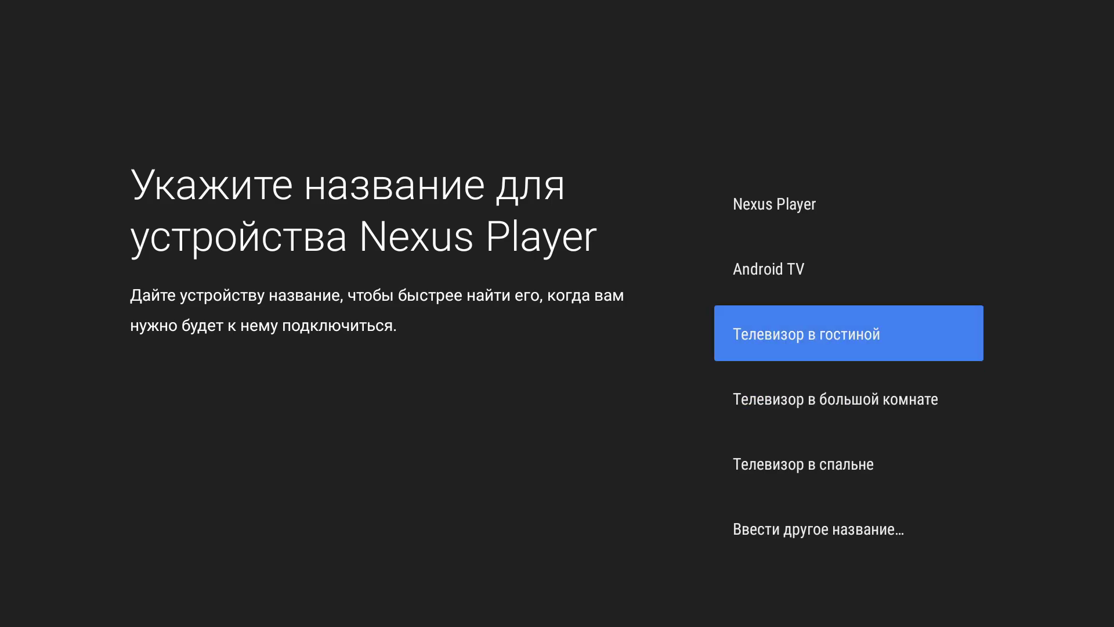
{"action": "key", "text": "Up"}
{"action": "key", "text": "Return"}
{"action": "key", "text": "Return"}
{"action": "key", "text": "Return"}
{"action": "key", "text": "Return"}
{"action": "key", "text": "Return"}
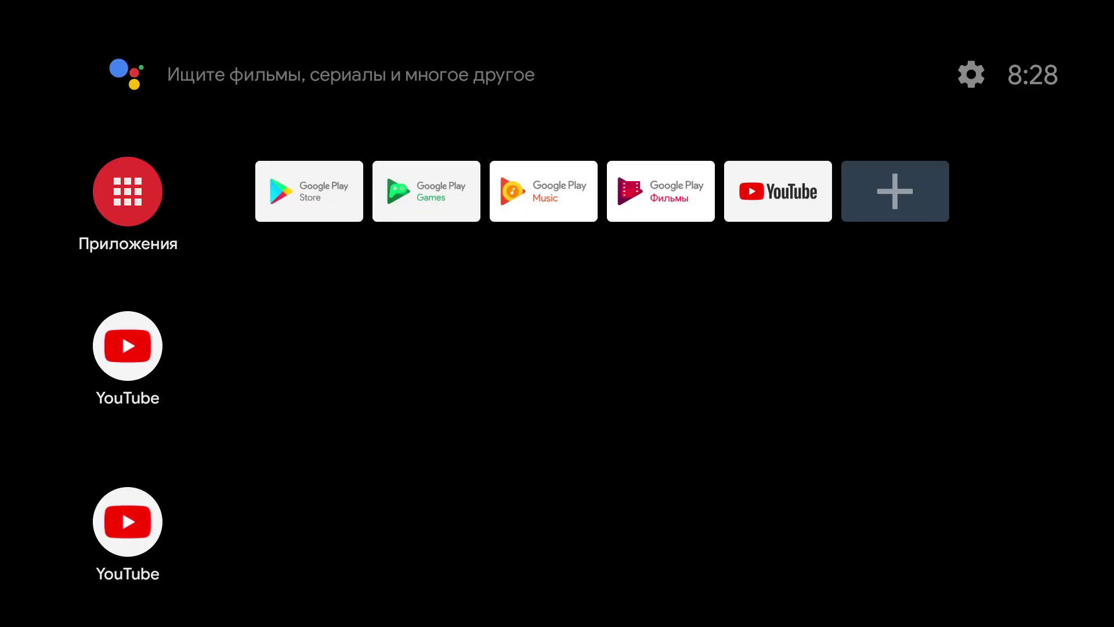
{"action": "key", "text": "Right"}
{"action": "key", "text": "Right"}
{"action": "key", "text": "Right"}
{"action": "key", "text": "Right"}
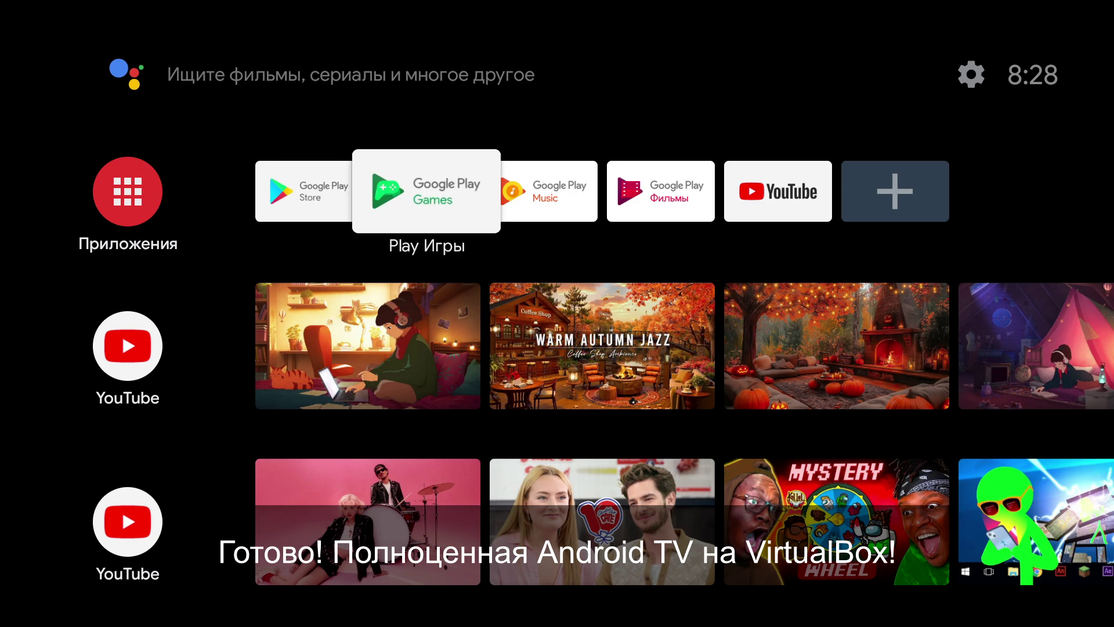
{"action": "key", "text": "Left"}
{"action": "key", "text": "Left"}
{"action": "key", "text": "Left"}
{"action": "key", "text": "Left"}
{"action": "key", "text": "Left"}
{"action": "key", "text": "Down"}
{"action": "key", "text": "Down"}
{"action": "key", "text": "Down"}
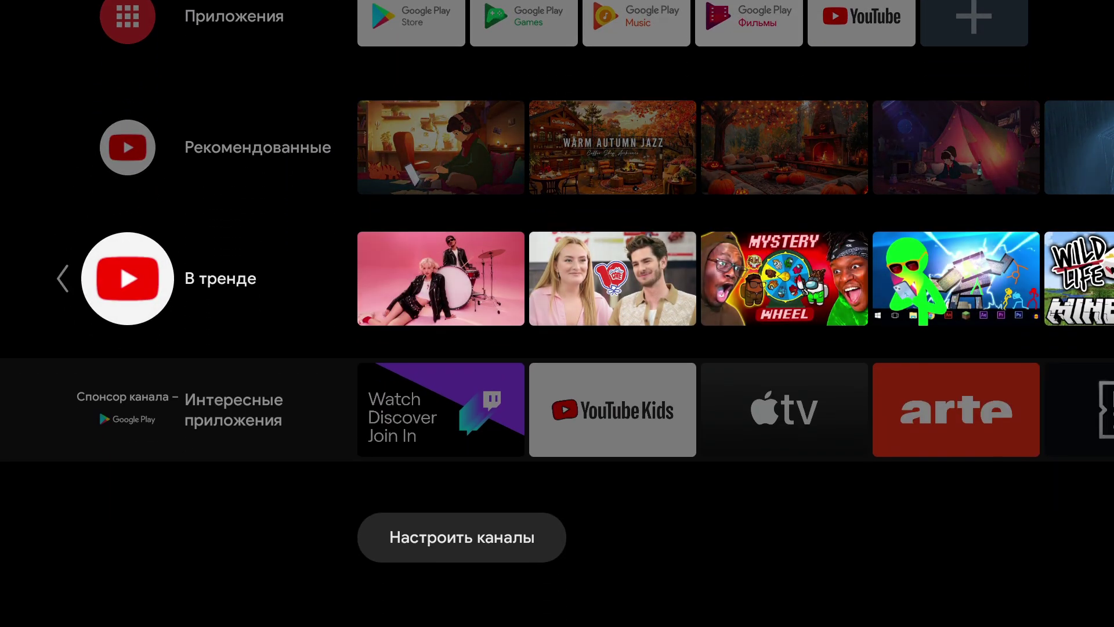
{"action": "key", "text": "Right"}
{"action": "key", "text": "Right"}
{"action": "key", "text": "Right"}
{"action": "key", "text": "Right"}
{"action": "key", "text": "Right"}
{"action": "key", "text": "Right"}
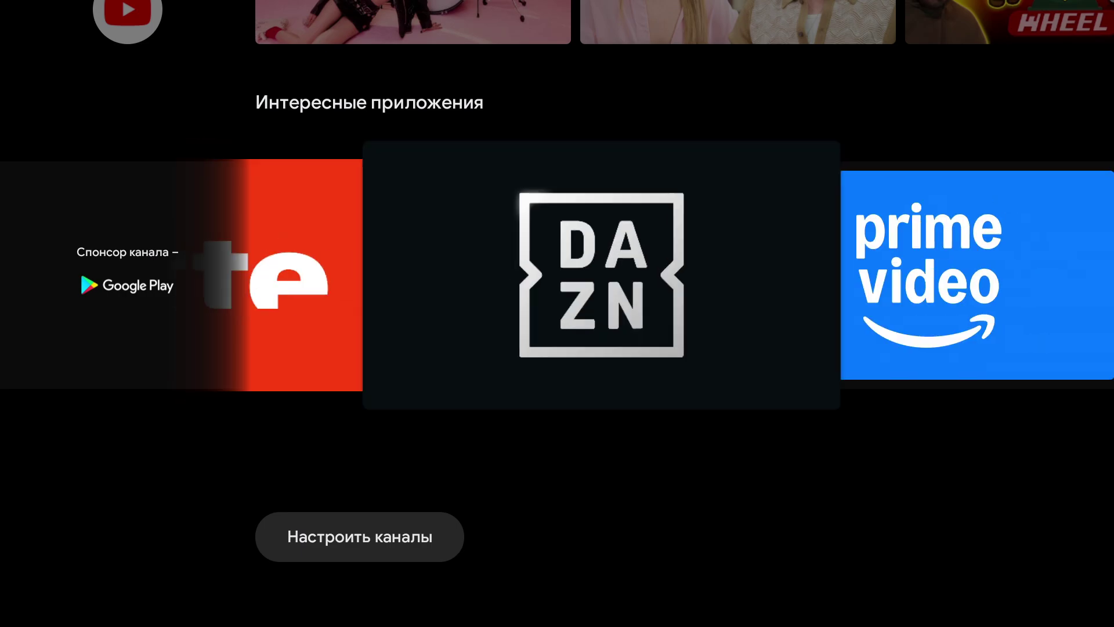
{"action": "key", "text": "Left"}
{"action": "key", "text": "Left"}
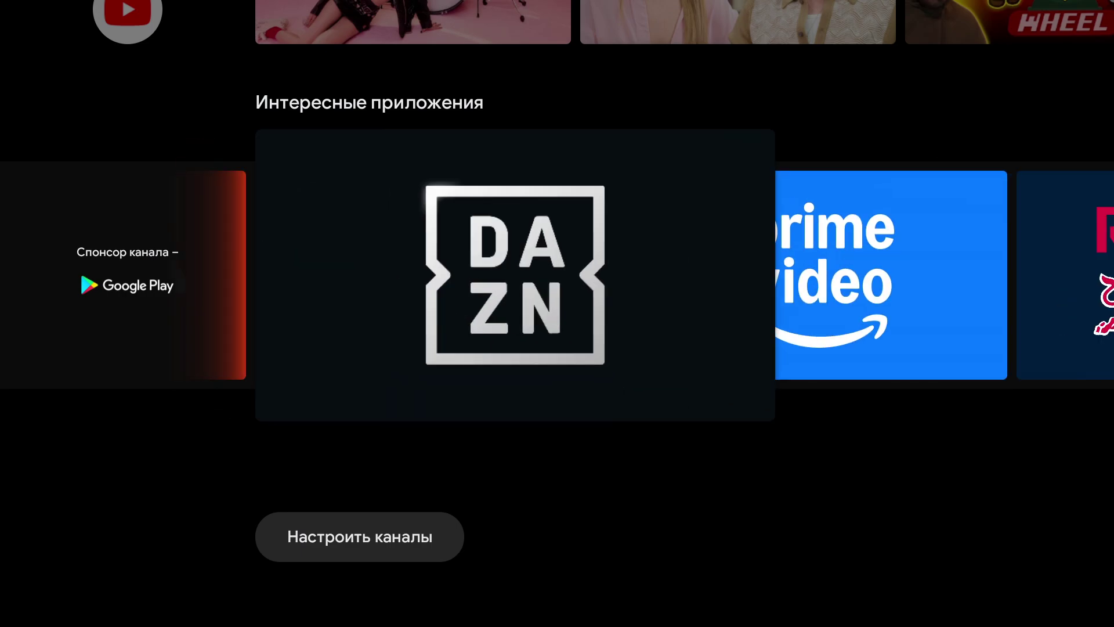
{"action": "key", "text": "Up"}
{"action": "key", "text": "Up"}
{"action": "key", "text": "Up"}
{"action": "key", "text": "Right"}
{"action": "key", "text": "Right"}
{"action": "key", "text": "Right"}
{"action": "key", "text": "Right"}
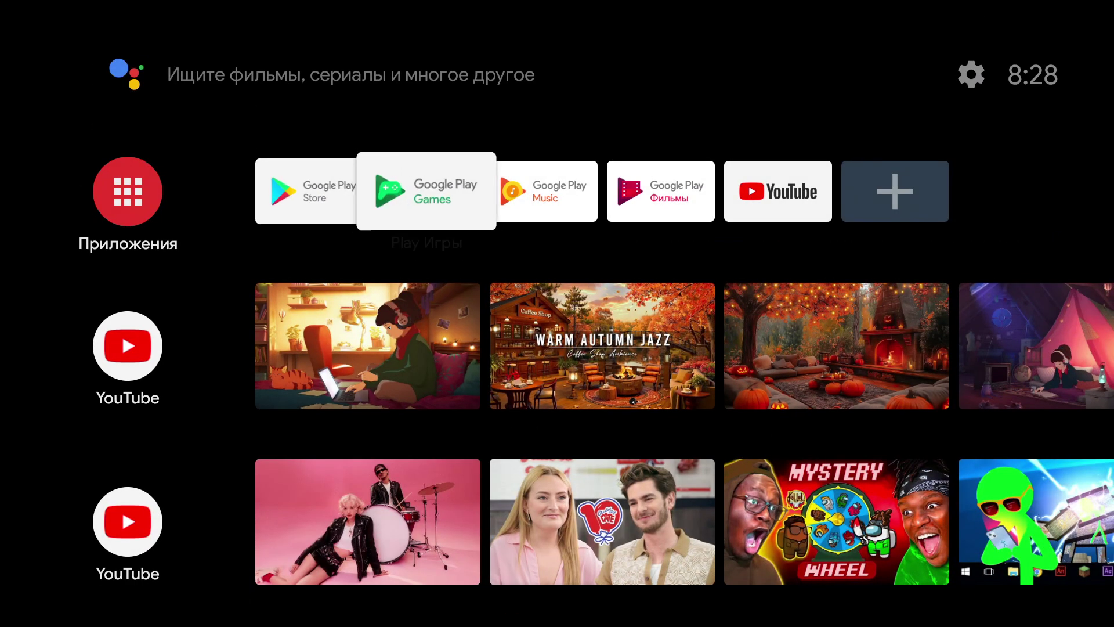
{"action": "key", "text": "Left"}
{"action": "key", "text": "Left"}
{"action": "key", "text": "Left"}
{"action": "key", "text": "Left"}
{"action": "key", "text": "Left"}
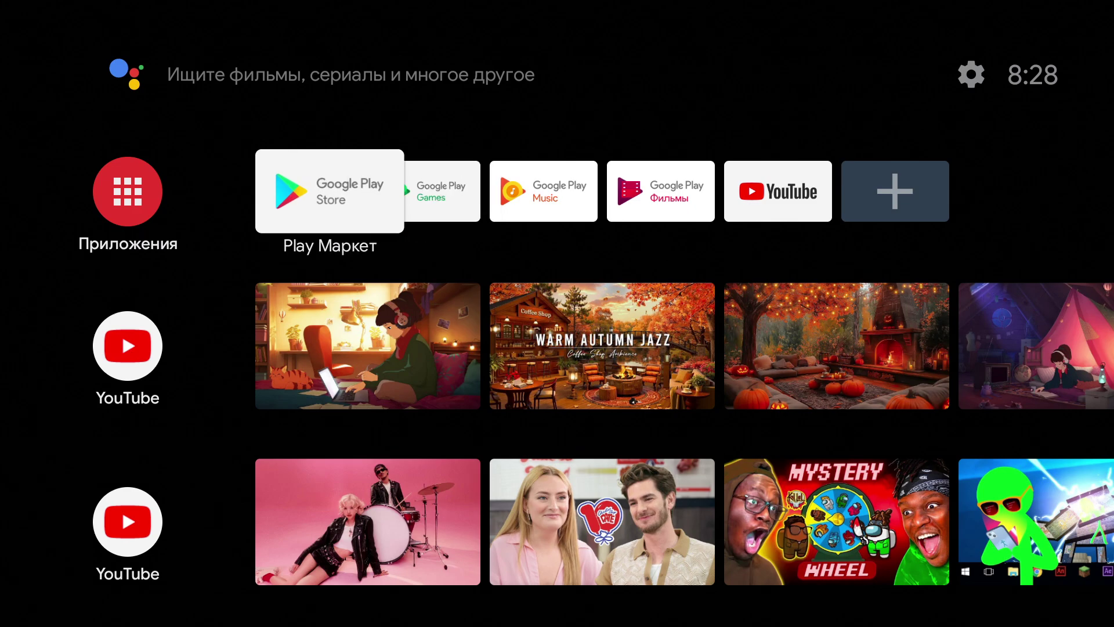
{"action": "key", "text": "Right"}
{"action": "key", "text": "Right"}
{"action": "key", "text": "Right"}
{"action": "key", "text": "Right"}
{"action": "key", "text": "Right"}
{"action": "key", "text": "Right"}
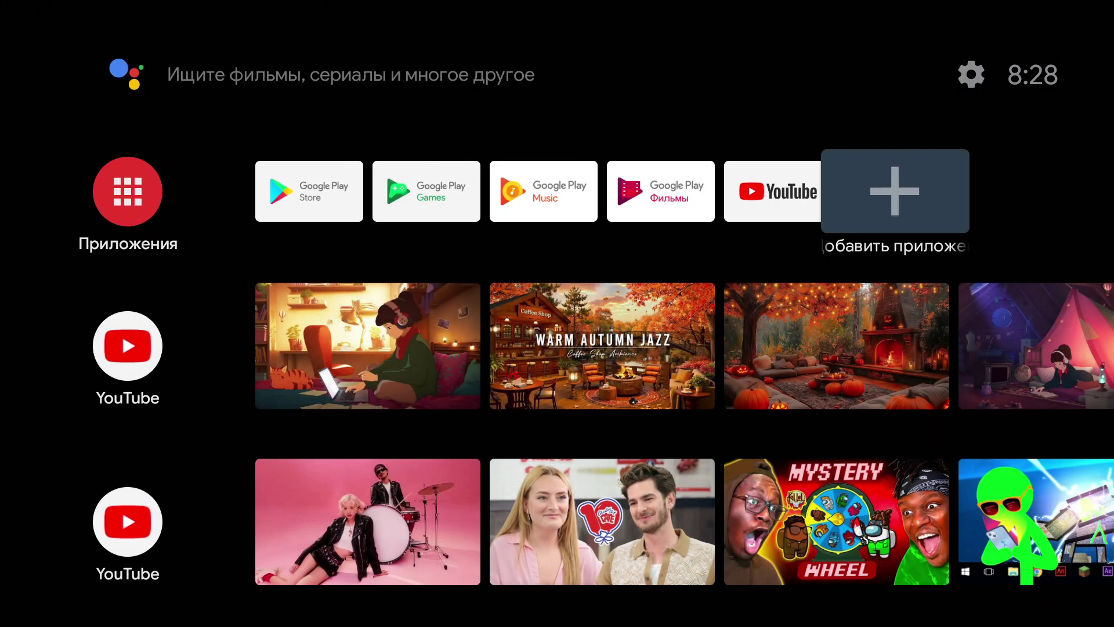
{"action": "key", "text": "Up"}
Open the Android TV settings panel, then exit the VM's full-screen mode.
{"action": "key", "text": "Return"}
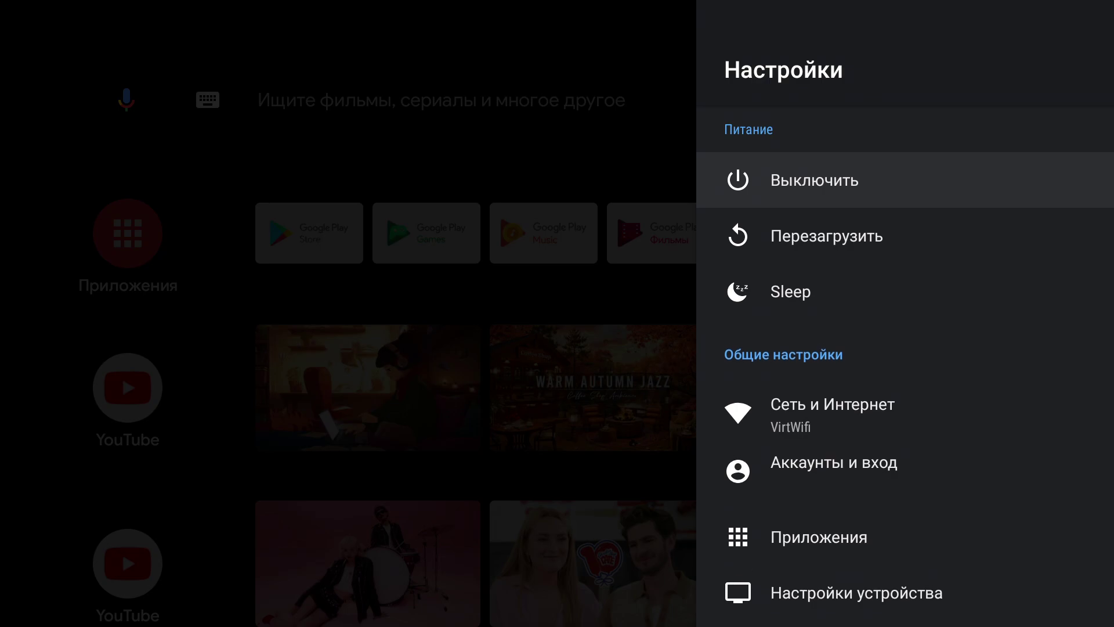
{"action": "key", "text": "Down"}
{"action": "key", "text": "Down"}
{"action": "key", "text": "Down"}
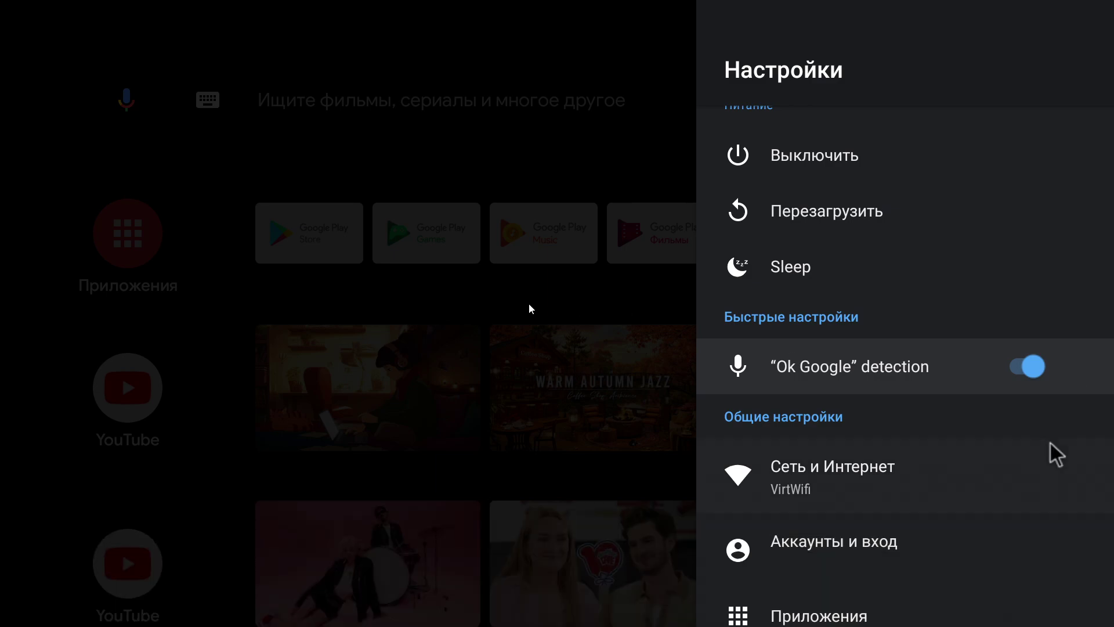
{"action": "key", "text": "Control_R+f"}
Enable Devices > Audio > Audio Input, then choose View > Full-screen Mode.
{"action": "left_click", "coordinate": [133, 22]}
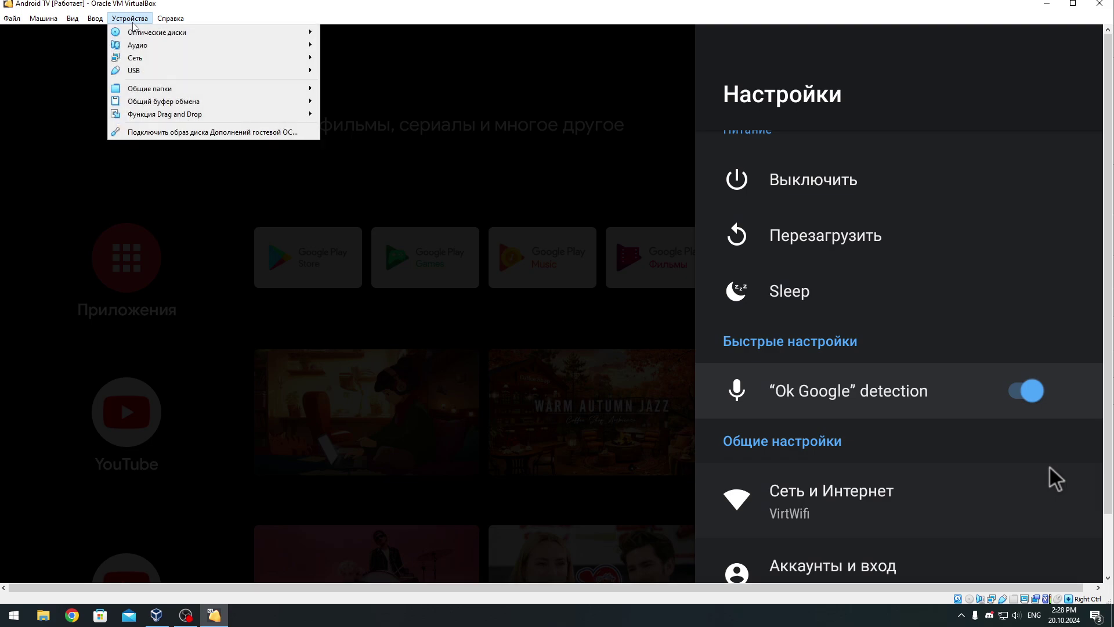
{"action": "mouse_move", "coordinate": [167, 47]}
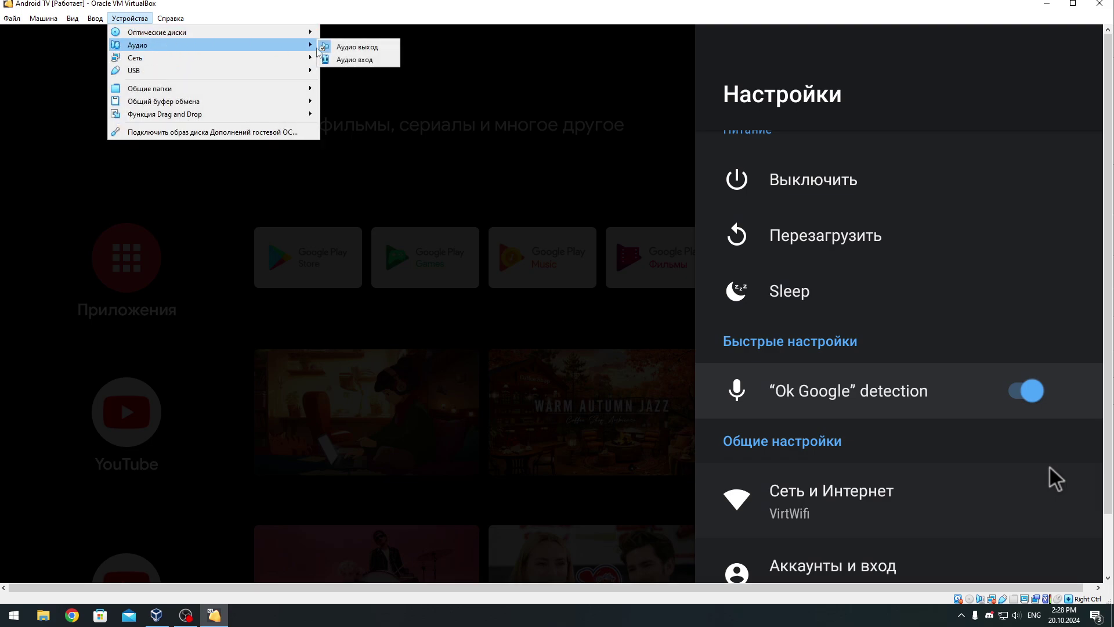
{"action": "left_click", "coordinate": [351, 60]}
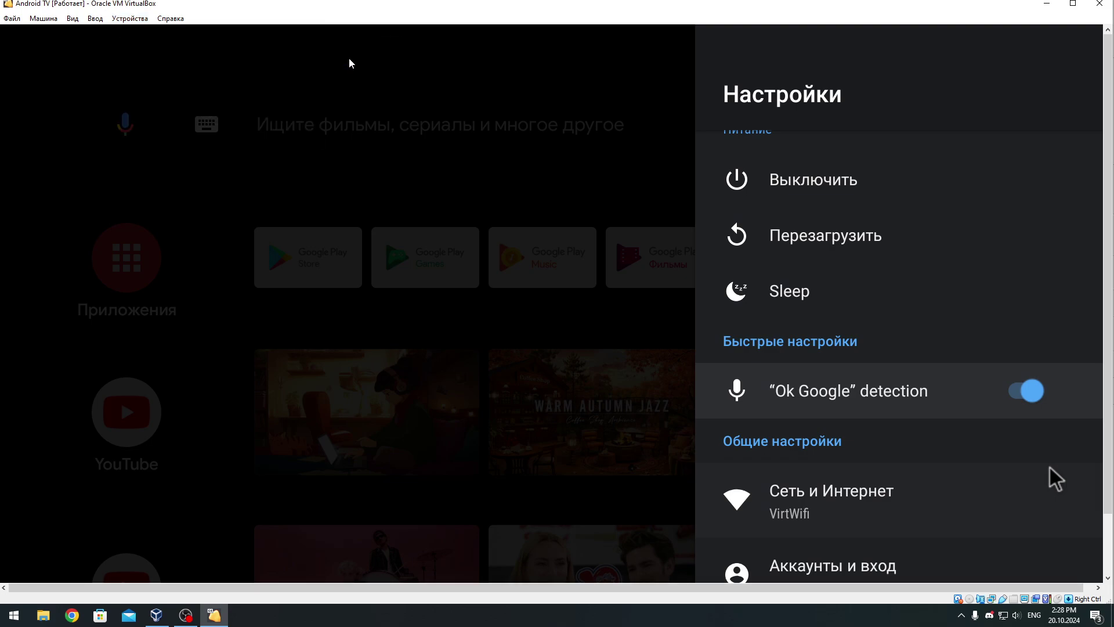
{"action": "left_click", "coordinate": [73, 18]}
{"action": "left_click", "coordinate": [87, 33]}
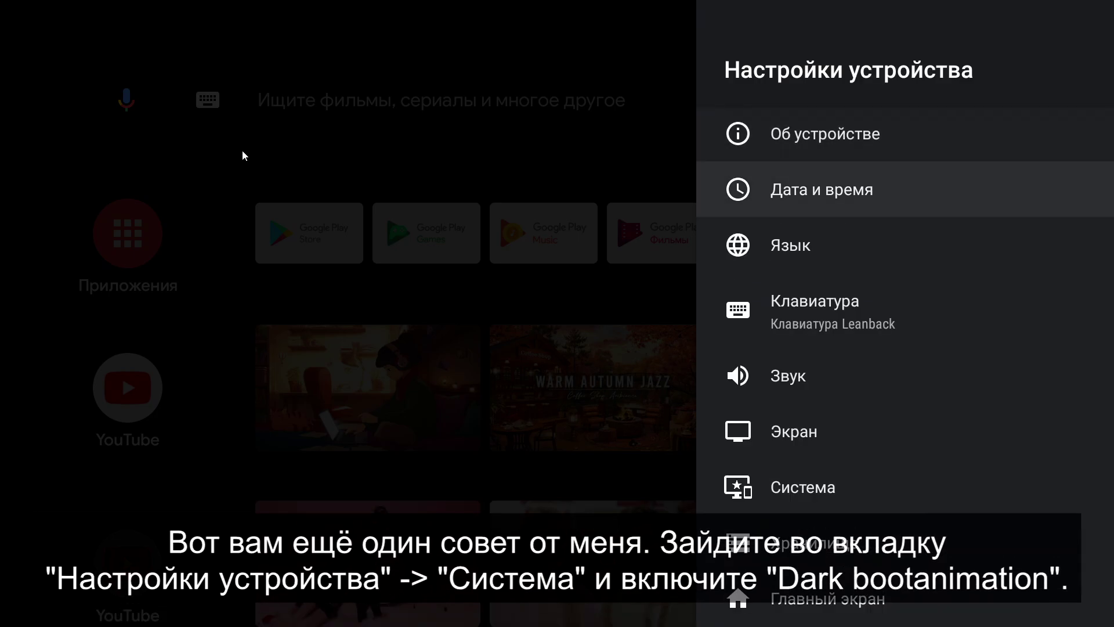
Open Device Settings > Система and switch Dark bootanimation on.
{"action": "key", "text": "Down"}
{"action": "key", "text": "Down"}
{"action": "key", "text": "Down"}
{"action": "key", "text": "Down"}
{"action": "key", "text": "Down"}
{"action": "key", "text": "Down"}
{"action": "key", "text": "Down"}
{"action": "key", "text": "Down"}
{"action": "key", "text": "Down"}
{"action": "key", "text": "Down"}
{"action": "key", "text": "Down"}
{"action": "key", "text": "Down"}
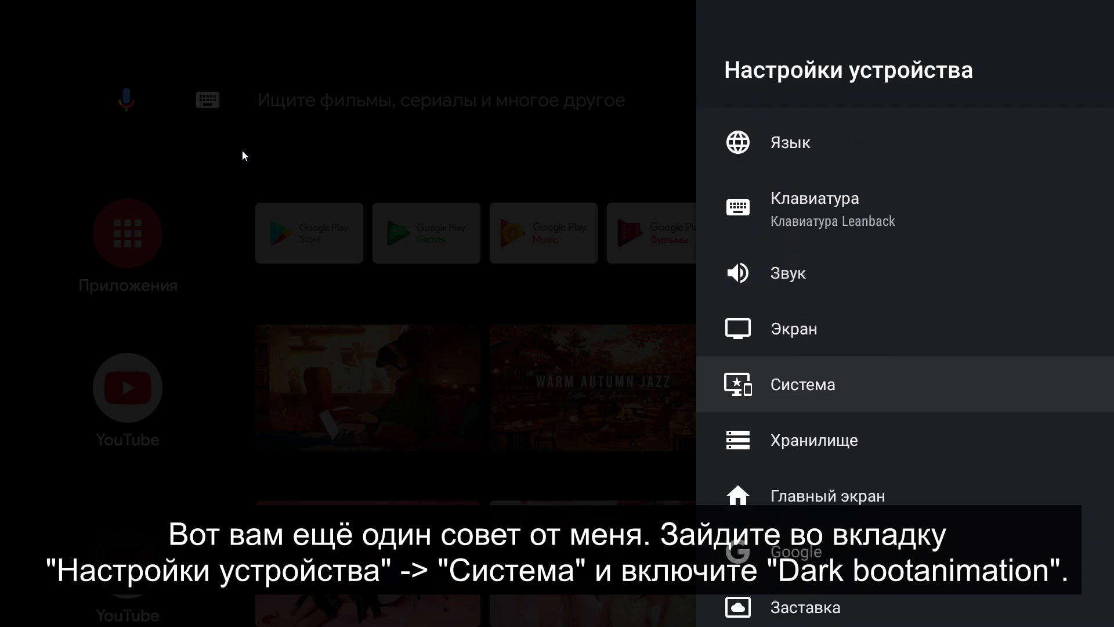
{"action": "key", "text": "Up"}
{"action": "key", "text": "Up"}
{"action": "key", "text": "Up"}
{"action": "key", "text": "Up"}
{"action": "key", "text": "Up"}
{"action": "key", "text": "Up"}
{"action": "key", "text": "Up"}
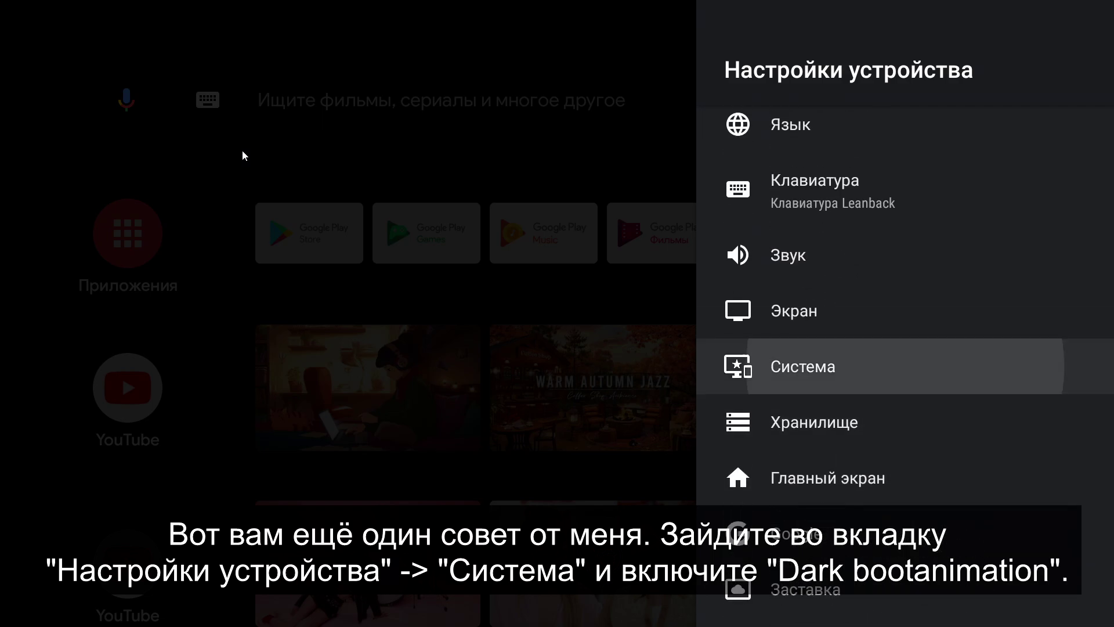
{"action": "key", "text": "Return"}
{"action": "key", "text": "Down"}
{"action": "key", "text": "Down"}
{"action": "key", "text": "Down"}
{"action": "key", "text": "Down"}
{"action": "key", "text": "Down"}
{"action": "key", "text": "Down"}
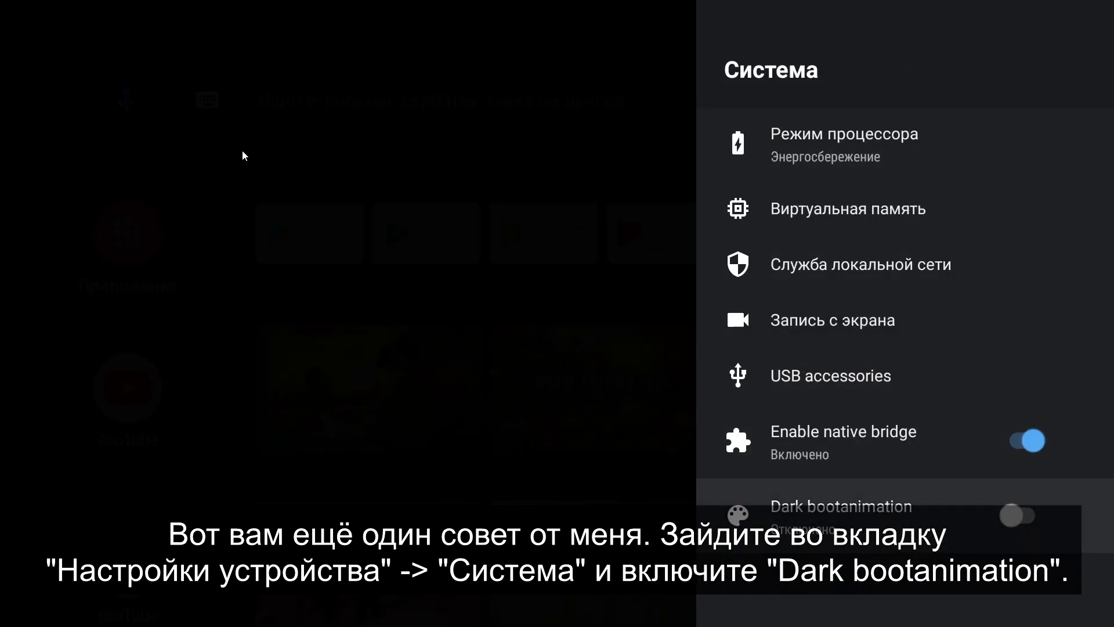
{"action": "key", "text": "Return"}
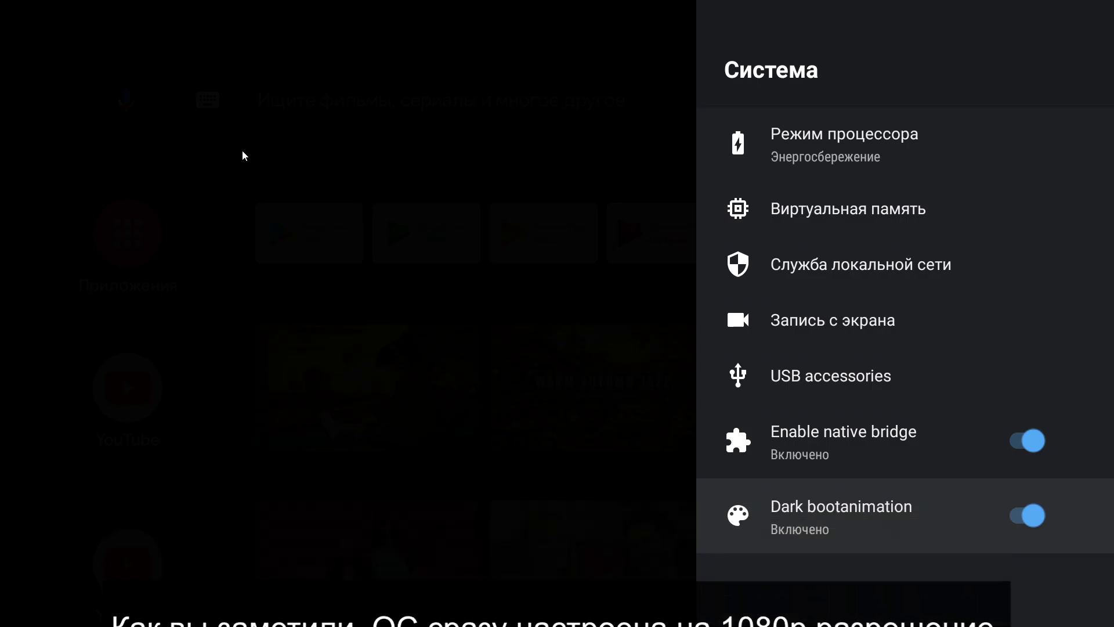
Browse the Экран resolution options Auto, 720p and 1080p, keeping Auto, then return to Дисплей.
{"action": "key", "text": "Escape"}
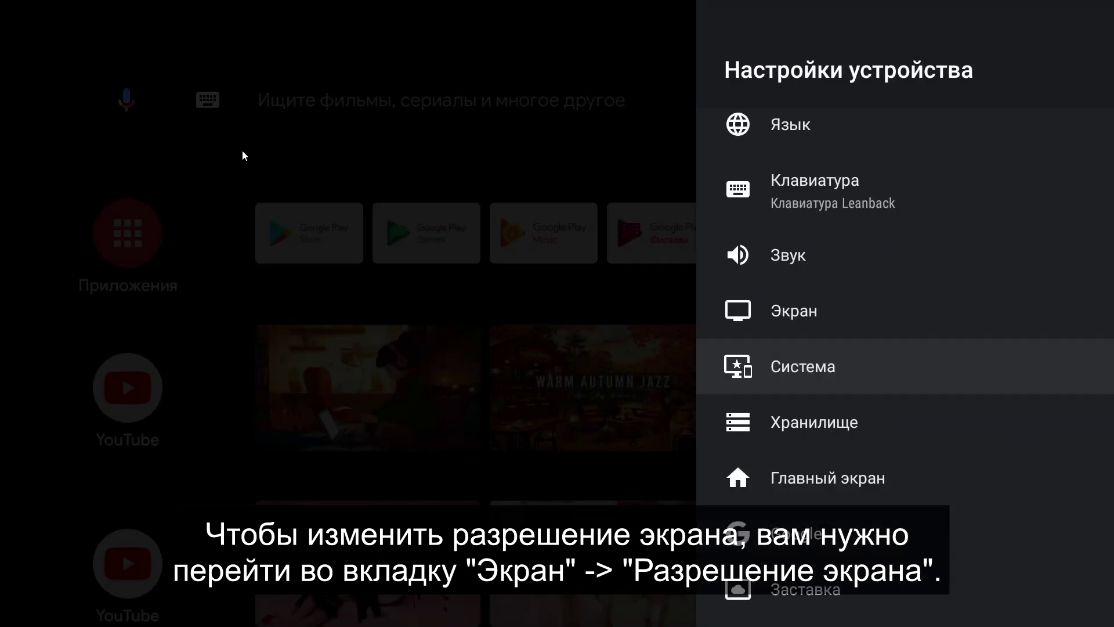
{"action": "key", "text": "Up"}
{"action": "key", "text": "Return"}
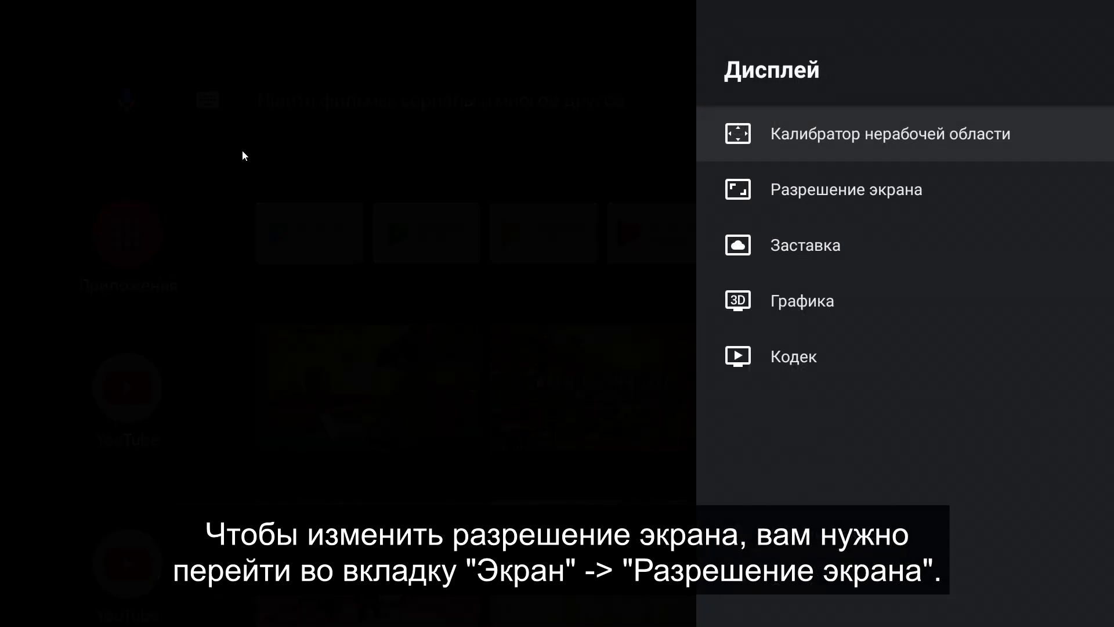
{"action": "key", "text": "Down"}
{"action": "key", "text": "Return"}
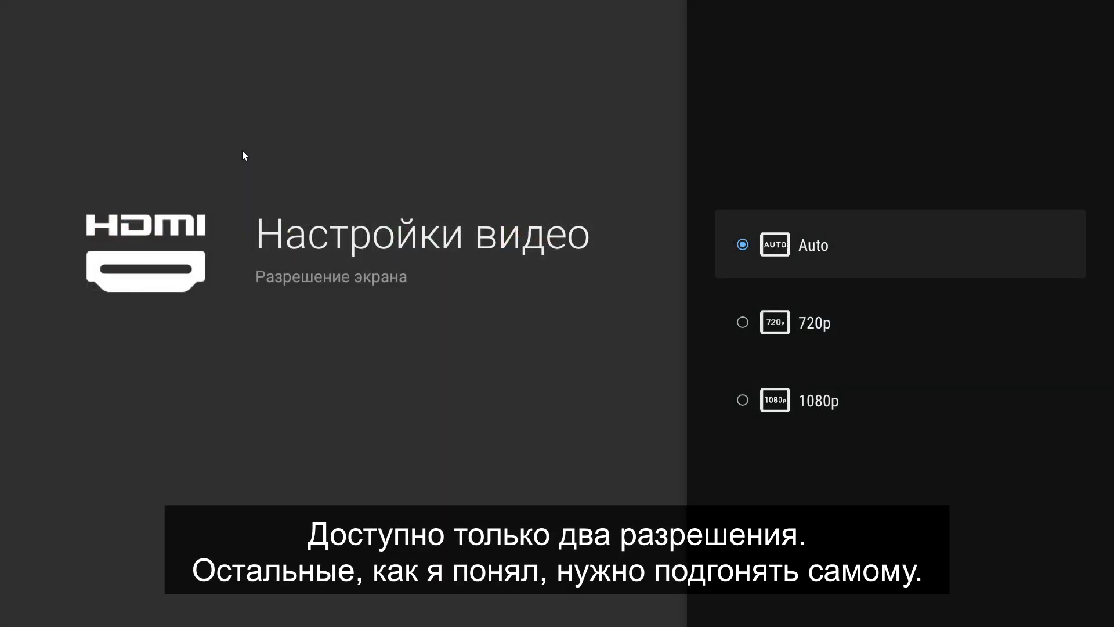
{"action": "key", "text": "Down"}
{"action": "key", "text": "Down"}
{"action": "key", "text": "Up"}
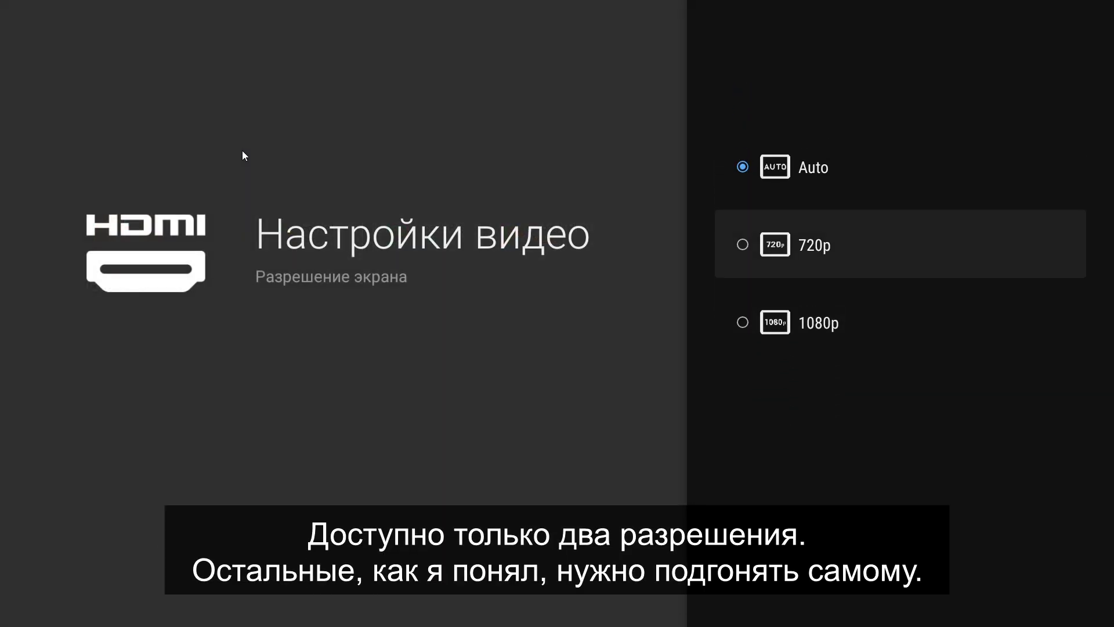
{"action": "key", "text": "Up"}
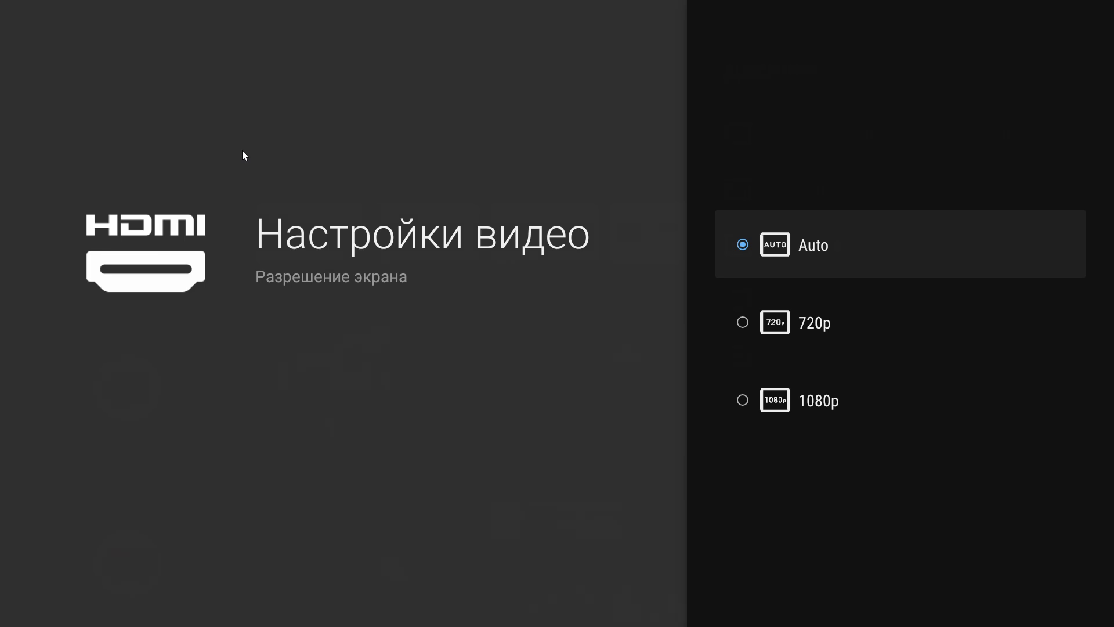
{"action": "key", "text": "Escape"}
{"action": "key", "text": "Down"}
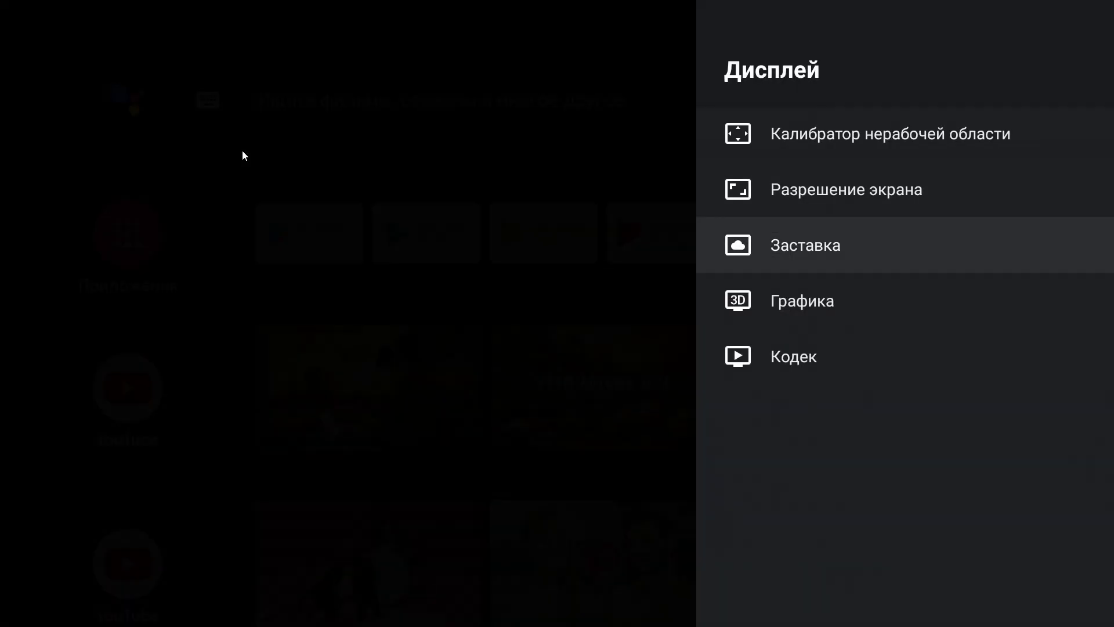
{"action": "key", "text": "Up"}
{"action": "key", "text": "Up"}
Open the overscan calibrator, test the microphone with a Google Assistant voice search, and return home.
{"action": "key", "text": "Return"}
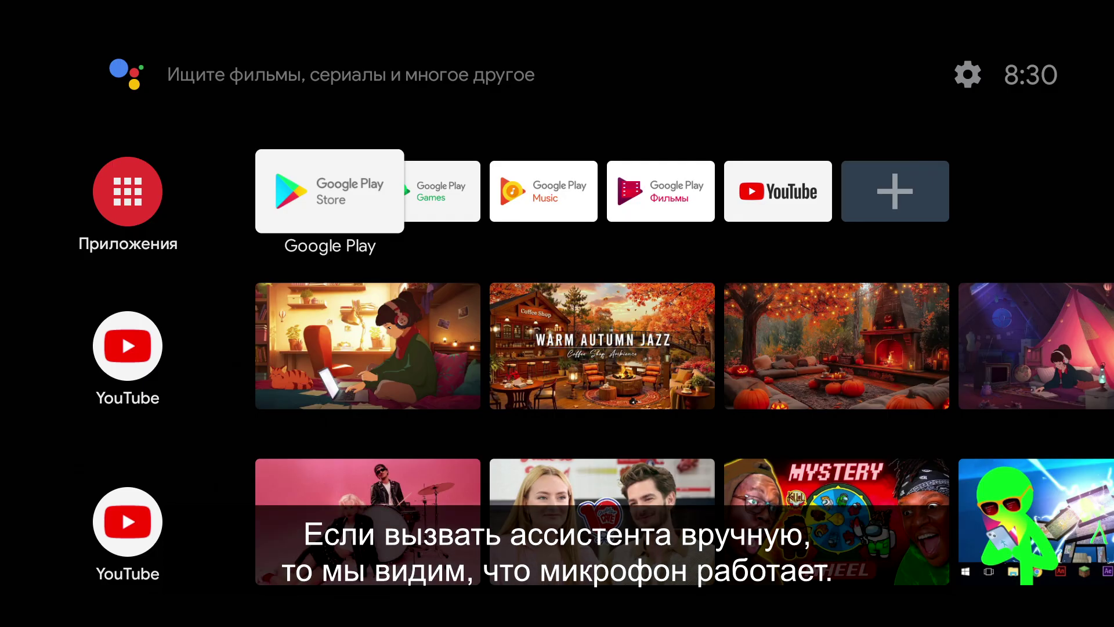
{"action": "key", "text": "XF86Search"}
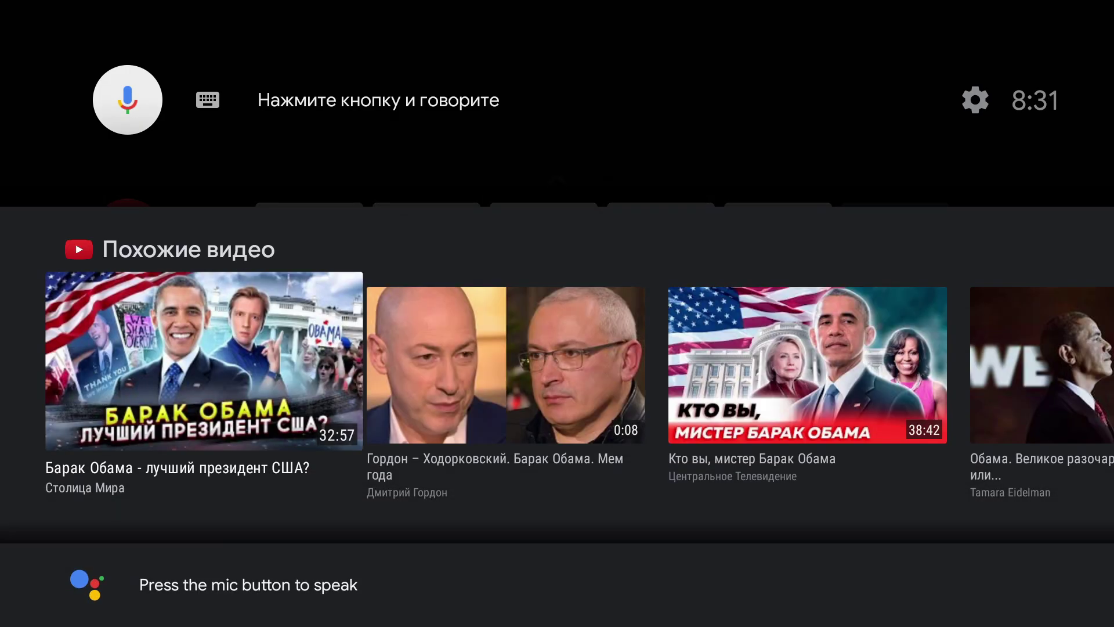
{"action": "key", "text": "Escape"}
{"action": "key", "text": "Left"}
Launch Google Play, accept its terms, and go via the account menu to app management.
{"action": "key", "text": "Return"}
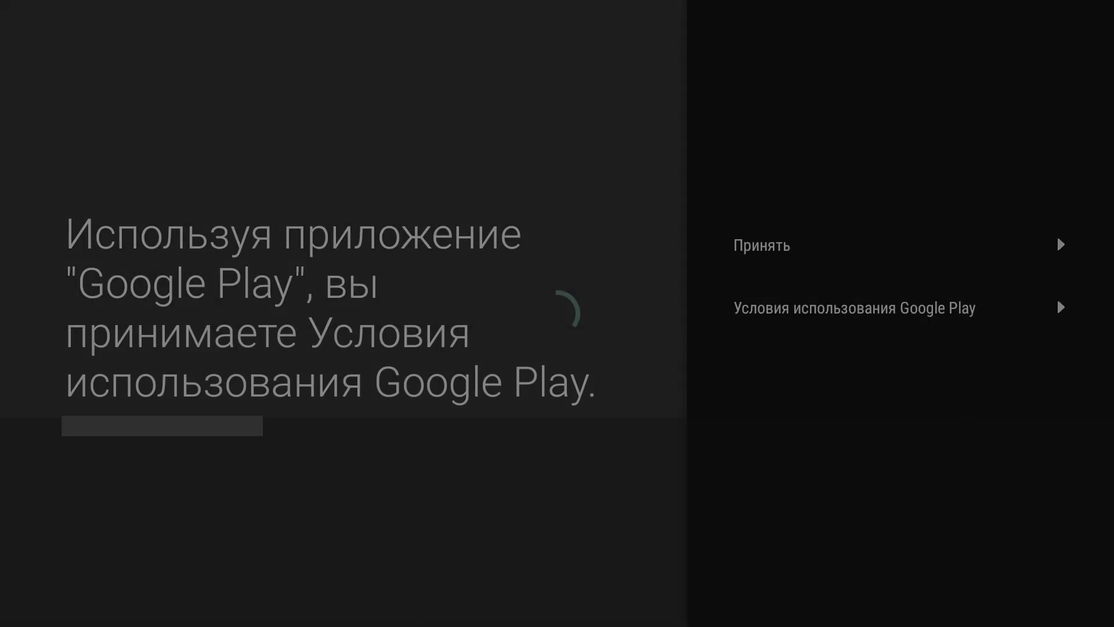
{"action": "key", "text": "Return"}
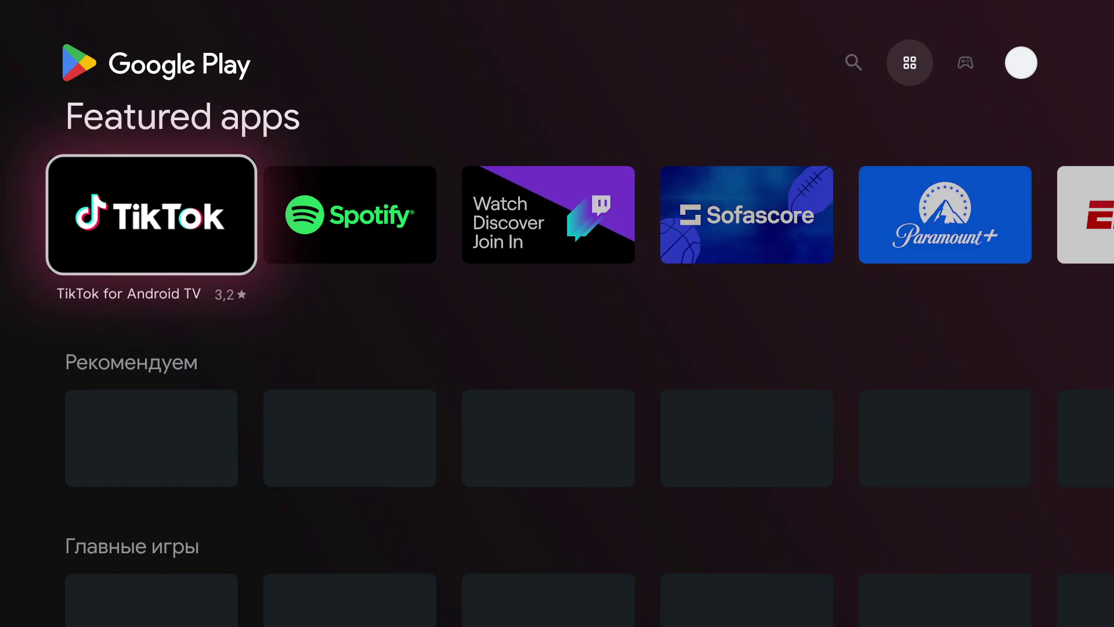
{"action": "key", "text": "Right"}
{"action": "key", "text": "Right"}
{"action": "key", "text": "Right"}
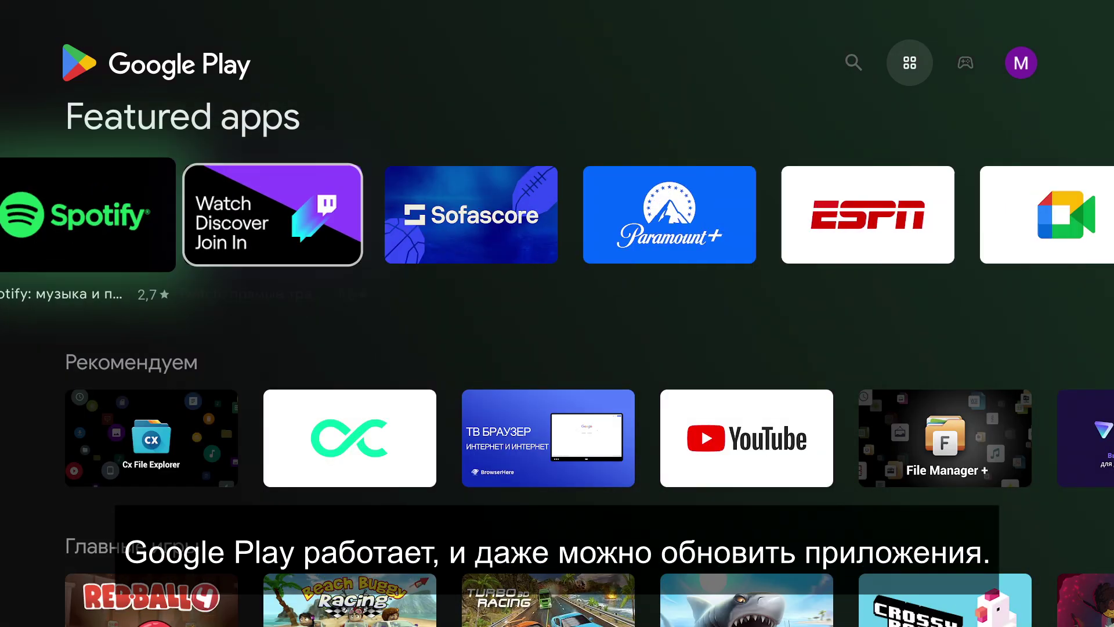
{"action": "key", "text": "Up"}
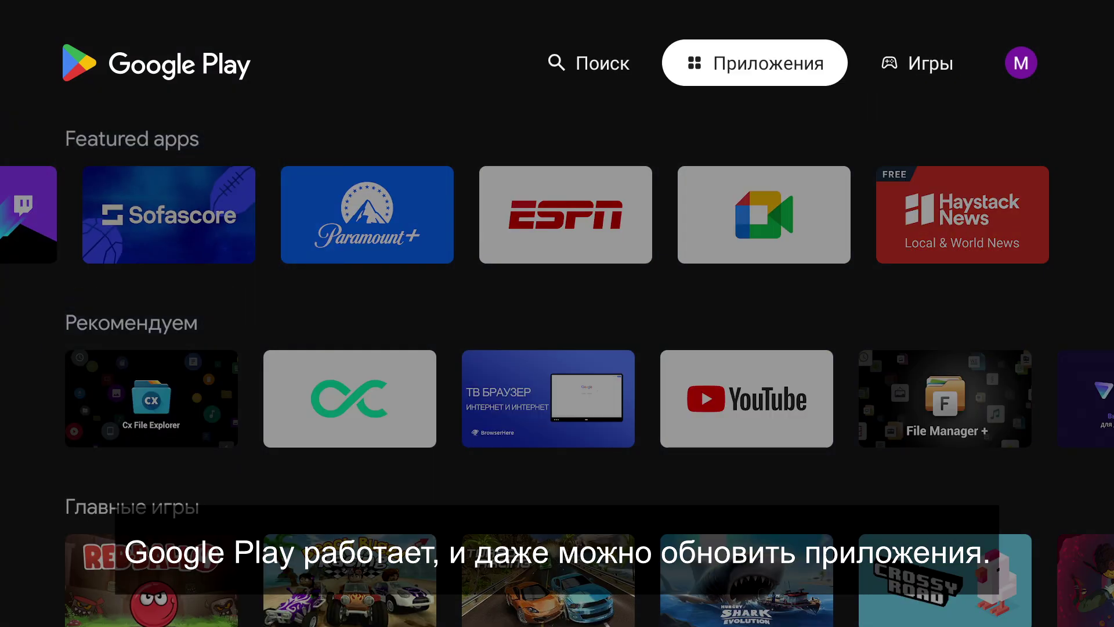
{"action": "key", "text": "Right"}
{"action": "key", "text": "Right"}
{"action": "key", "text": "Down"}
{"action": "key", "text": "Right"}
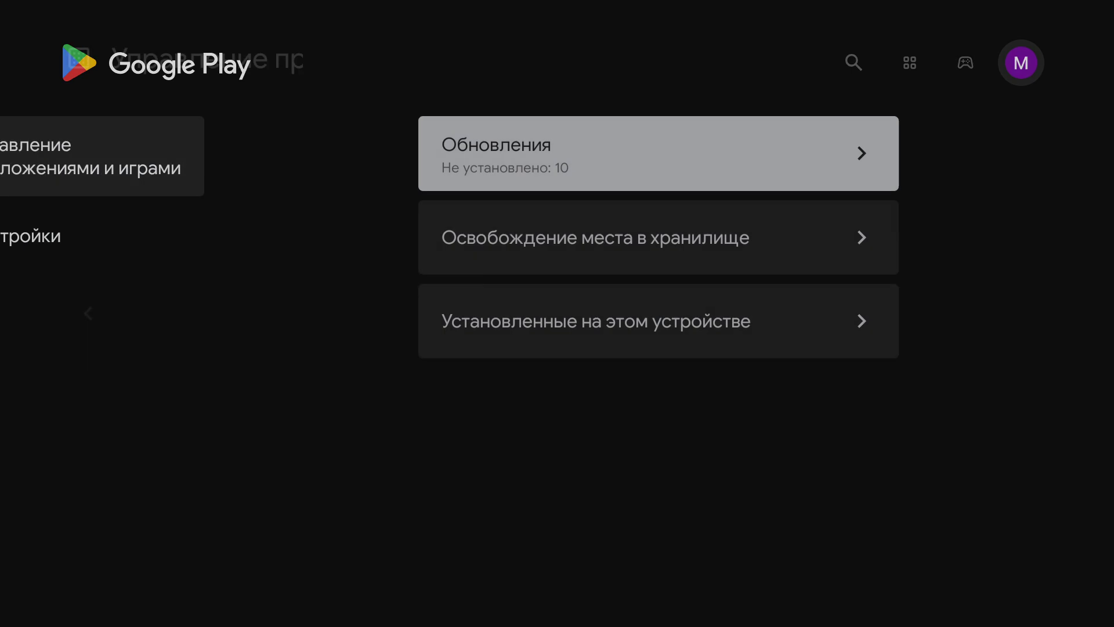
In the Обновления list, press Обновить все, then go back to the management page.
{"action": "key", "text": "Return"}
{"action": "key", "text": "Down"}
{"action": "key", "text": "Down"}
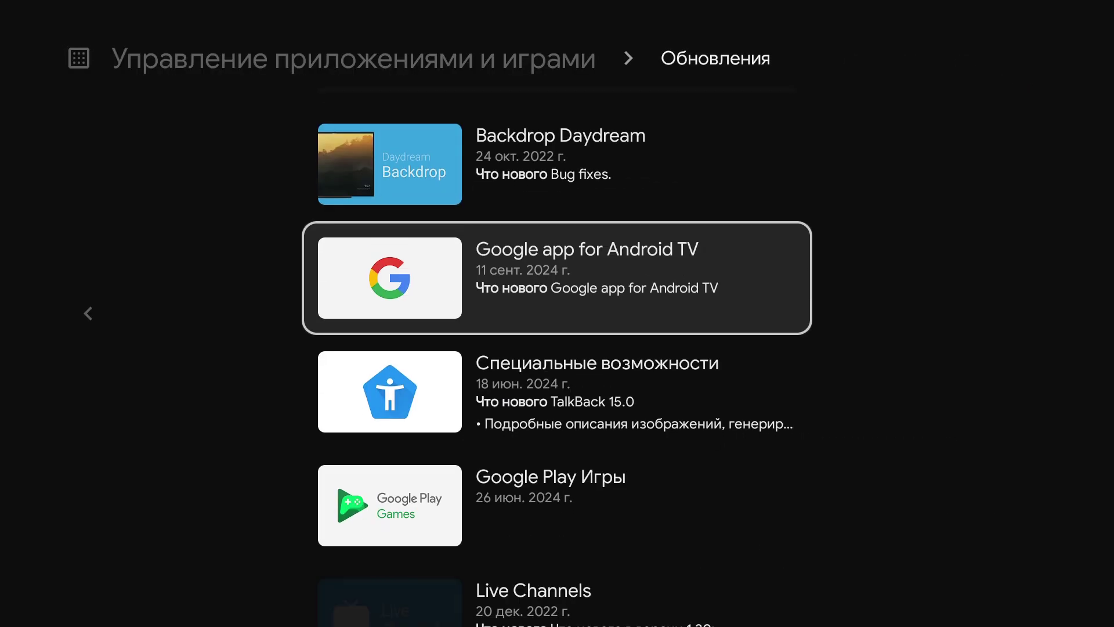
{"action": "key", "text": "Down"}
{"action": "key", "text": "Down"}
{"action": "key", "text": "Down"}
{"action": "key", "text": "Down"}
{"action": "key", "text": "Down"}
{"action": "key", "text": "Down"}
{"action": "key", "text": "Down"}
{"action": "key", "text": "Up"}
{"action": "key", "text": "Up"}
{"action": "key", "text": "Up"}
{"action": "key", "text": "Up"}
{"action": "key", "text": "Up"}
{"action": "key", "text": "Up"}
{"action": "key", "text": "Up"}
{"action": "key", "text": "Up"}
{"action": "key", "text": "Up"}
{"action": "key", "text": "Return"}
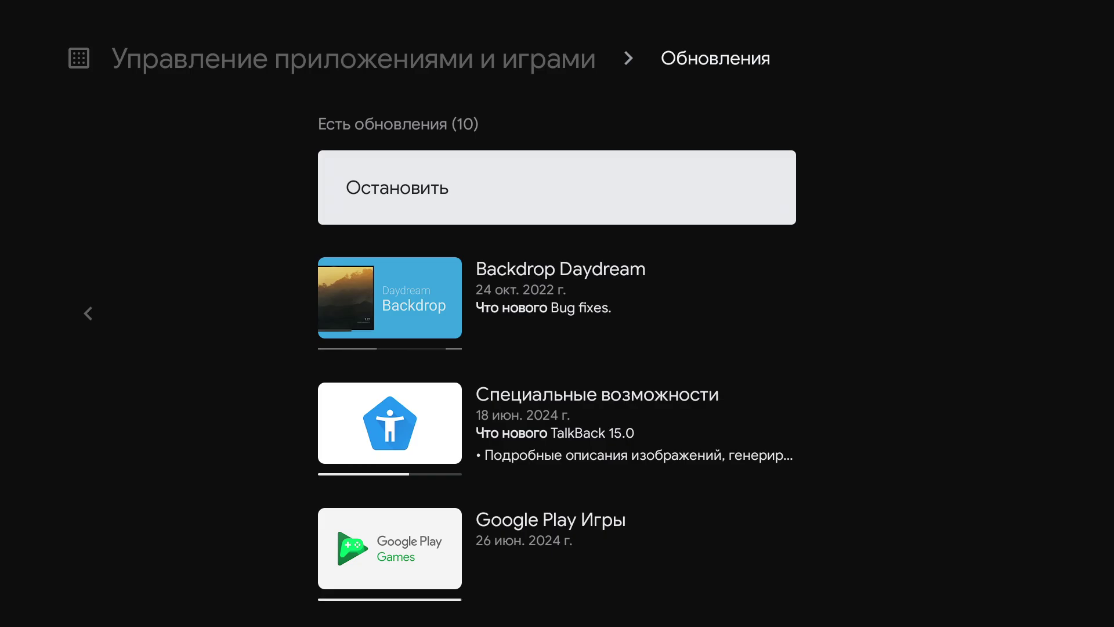
{"action": "key", "text": "Down"}
{"action": "key", "text": "Down"}
{"action": "key", "text": "Down"}
{"action": "key", "text": "Down"}
{"action": "key", "text": "Down"}
{"action": "key", "text": "Down"}
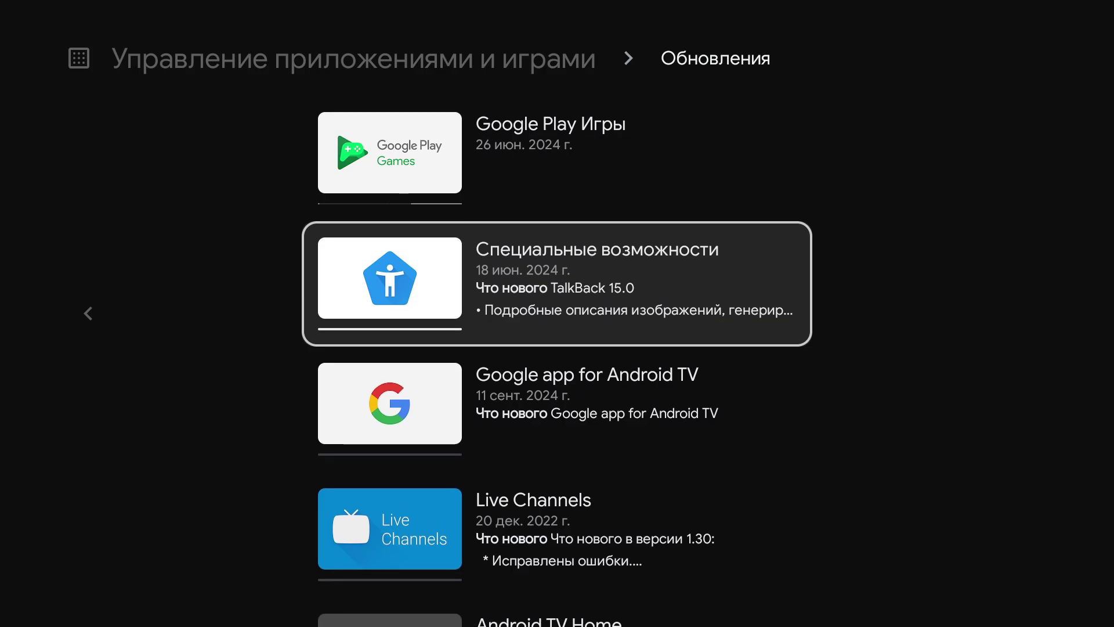
{"action": "key", "text": "Down"}
{"action": "key", "text": "Down"}
{"action": "key", "text": "Down"}
{"action": "key", "text": "Down"}
{"action": "key", "text": "Down"}
{"action": "key", "text": "Up"}
{"action": "key", "text": "Up"}
{"action": "key", "text": "Up"}
{"action": "key", "text": "Up"}
{"action": "key", "text": "Up"}
{"action": "key", "text": "Up"}
{"action": "key", "text": "Up"}
{"action": "key", "text": "Up"}
{"action": "key", "text": "Up"}
{"action": "key", "text": "Up"}
{"action": "key", "text": "Up"}
{"action": "key", "text": "Up"}
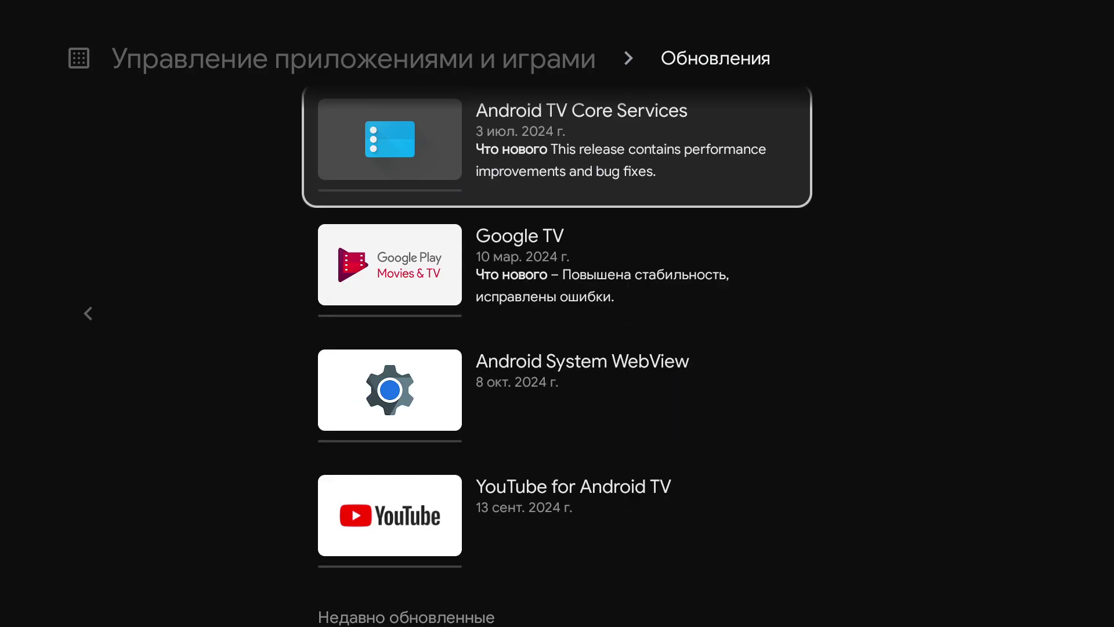
{"action": "key", "text": "Escape"}
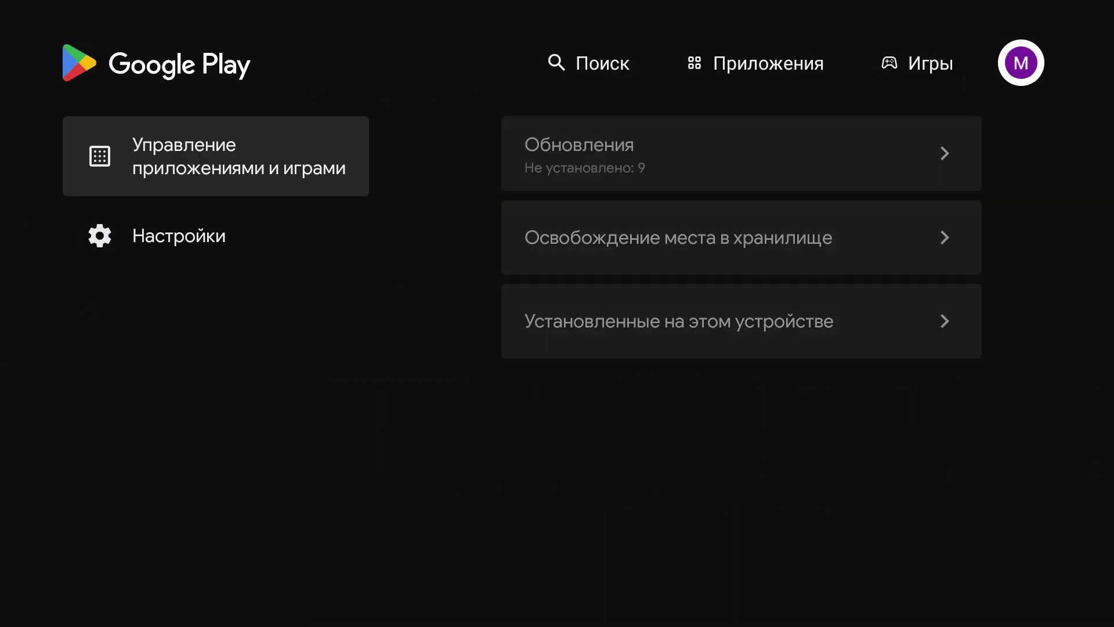
{"action": "key", "text": "Escape"}
{"action": "key", "text": "Escape"}
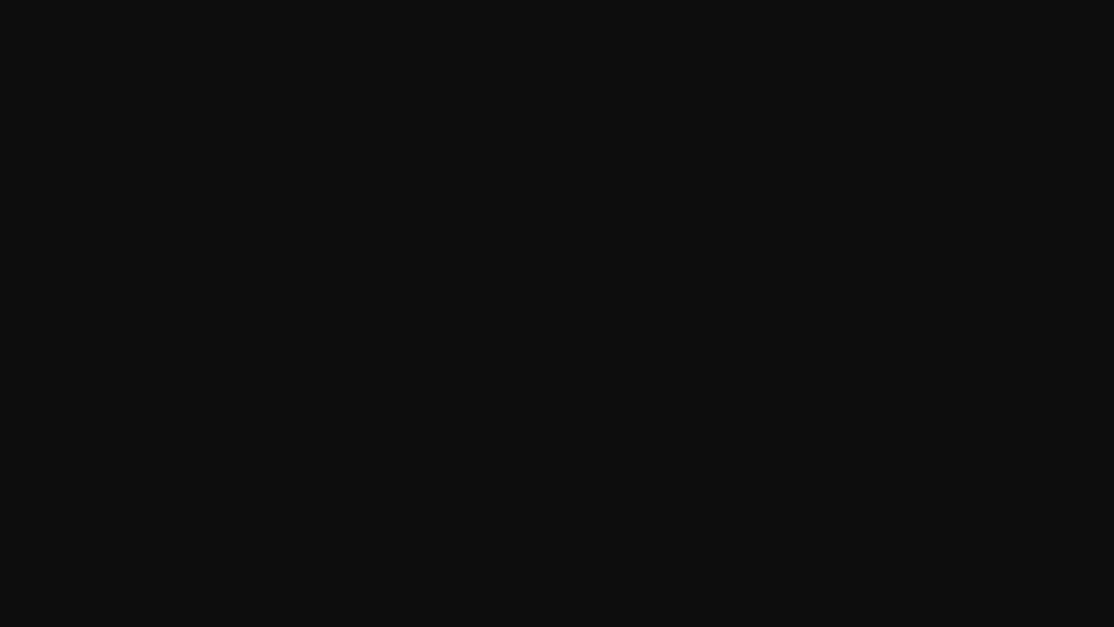
Play Burnout – Influencer Arc Ep. 3 from the В тренде row, then back out of YouTube.
{"action": "key", "text": "Down"}
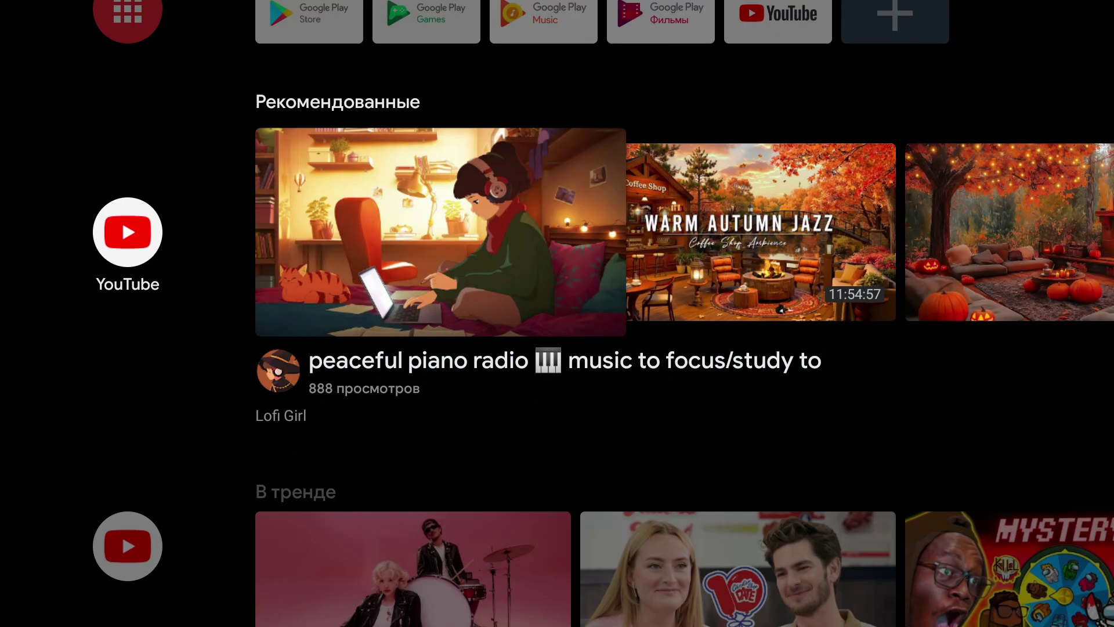
{"action": "key", "text": "Down"}
{"action": "key", "text": "Right"}
{"action": "key", "text": "Right"}
{"action": "key", "text": "Right"}
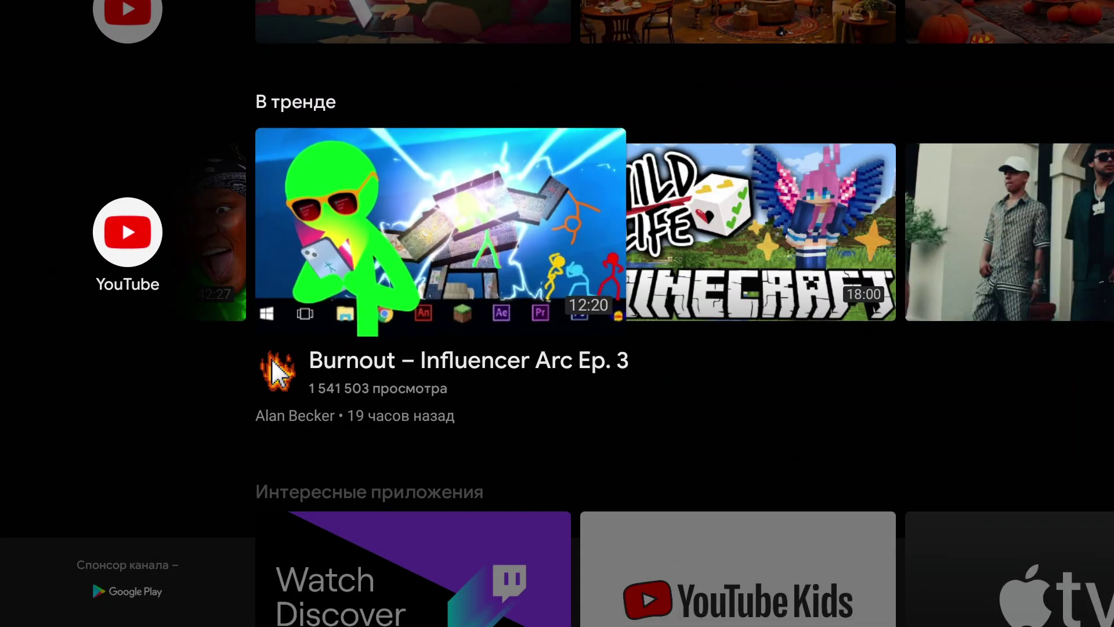
{"action": "key", "text": "Return"}
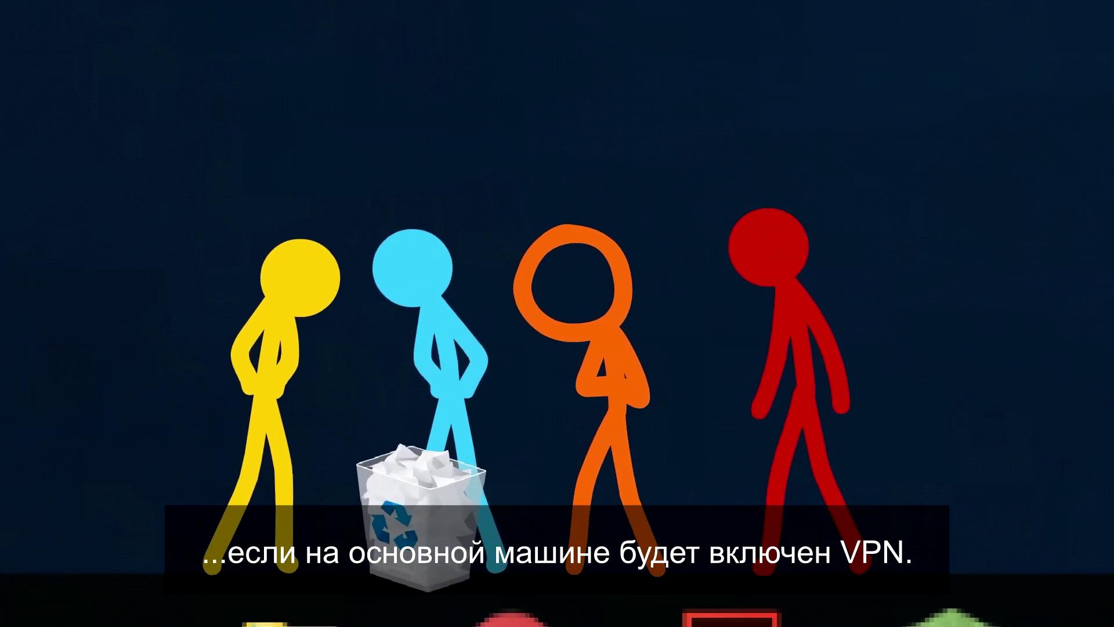
{"action": "key", "text": "Down"}
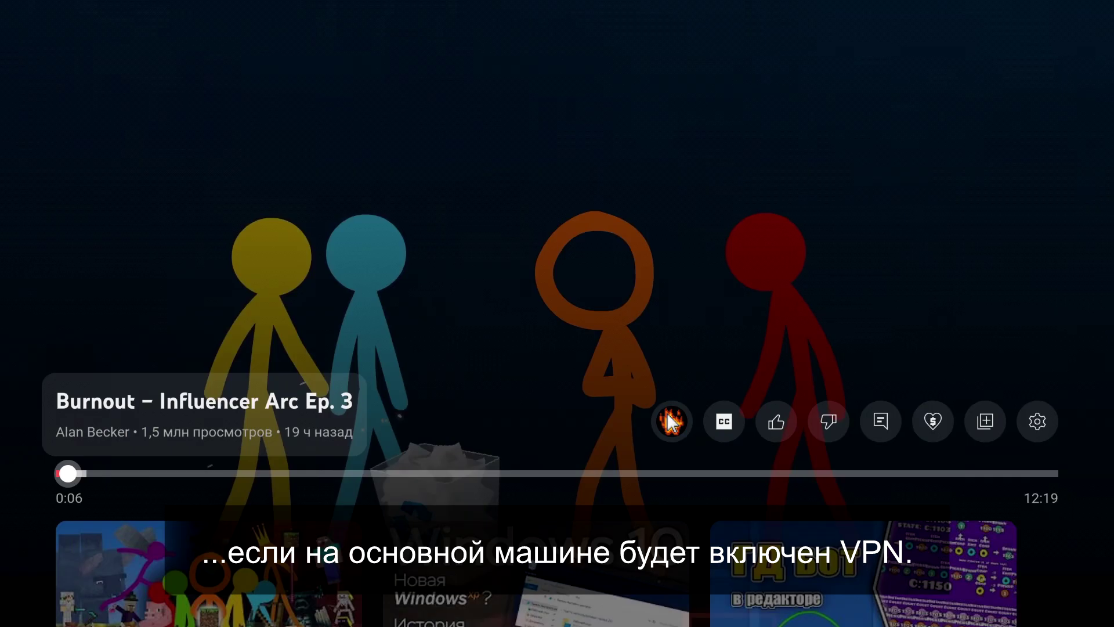
{"action": "key", "text": "Escape"}
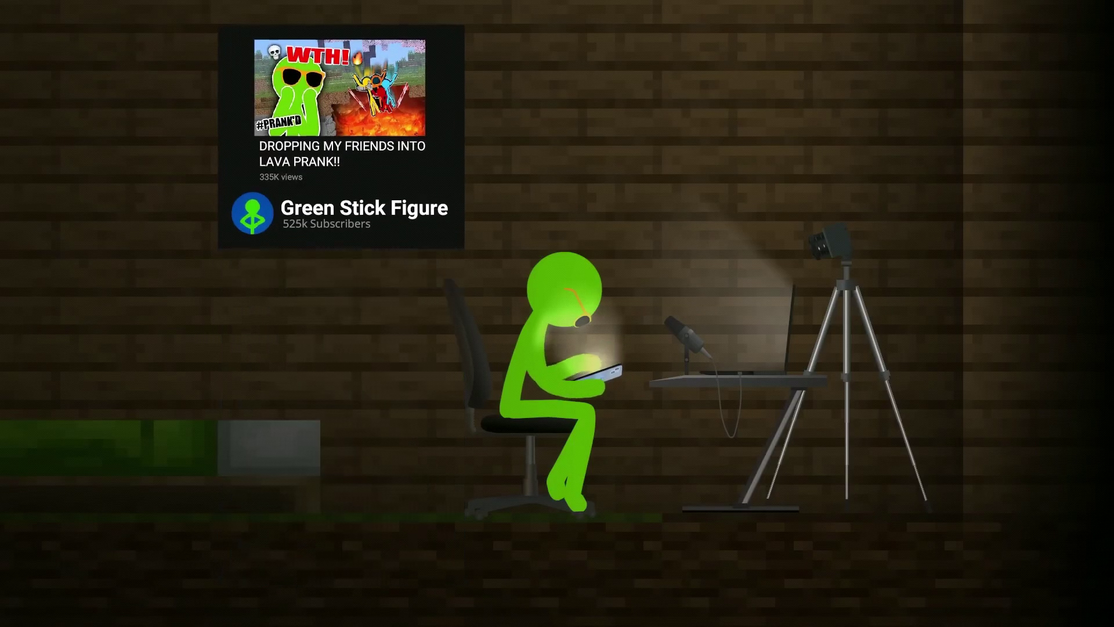
{"action": "key", "text": "Escape"}
{"action": "key", "text": "Escape"}
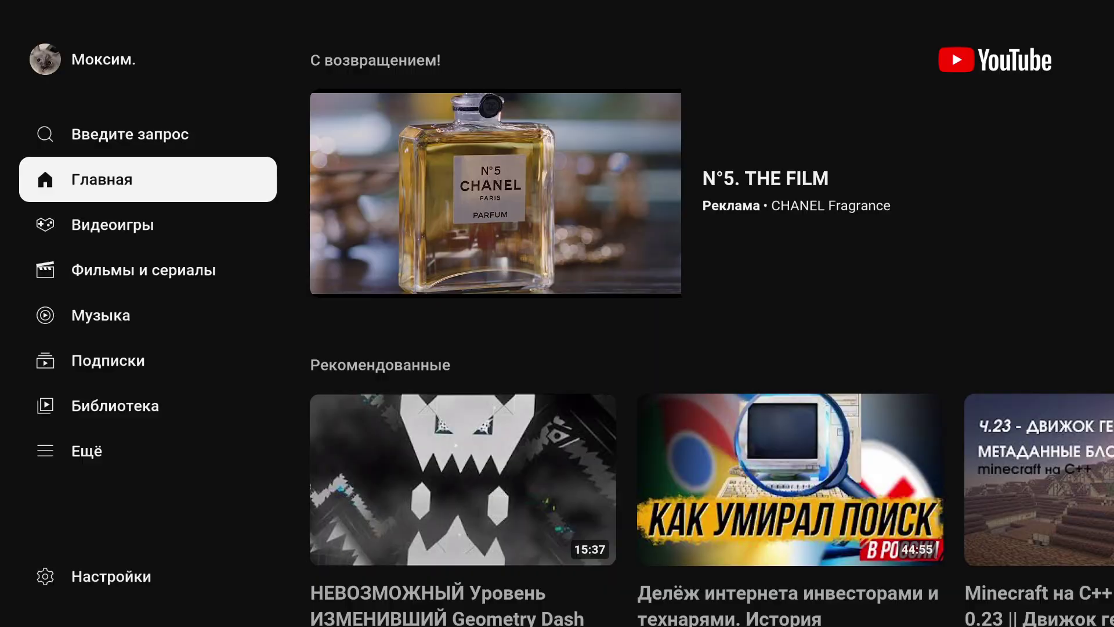
{"action": "key", "text": "Escape"}
{"action": "key", "text": "Up"}
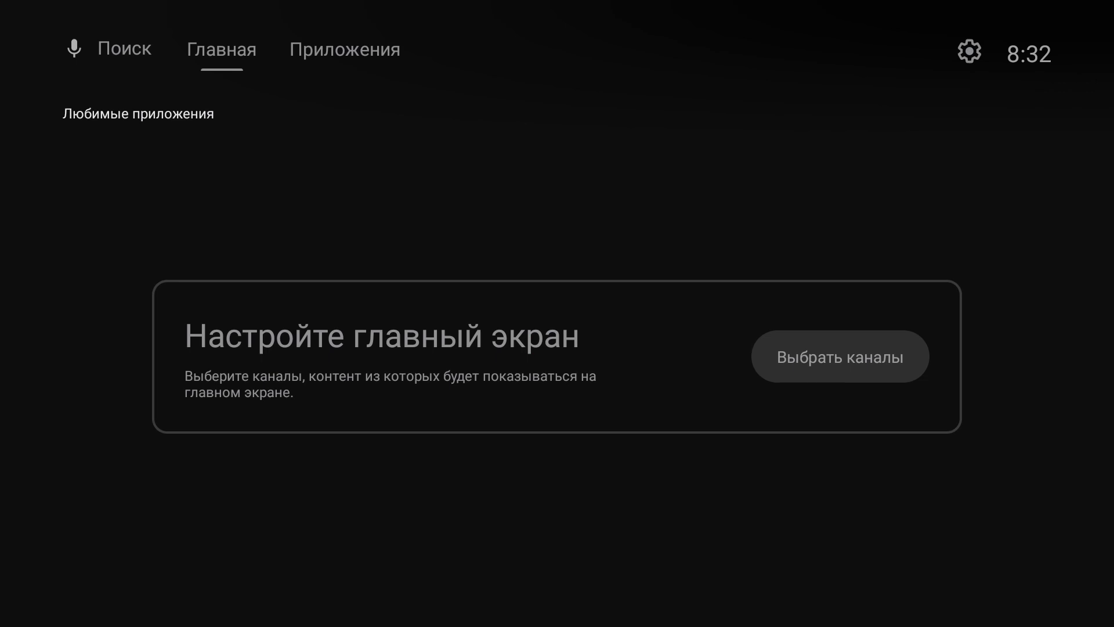
Open Google Play Movies & TV from the favourites row and confirm the existing account as main.
{"action": "key", "text": "Right"}
{"action": "key", "text": "Right"}
{"action": "key", "text": "Right"}
{"action": "key", "text": "Right"}
{"action": "key", "text": "Left"}
{"action": "key", "text": "Left"}
{"action": "key", "text": "Left"}
{"action": "key", "text": "Left"}
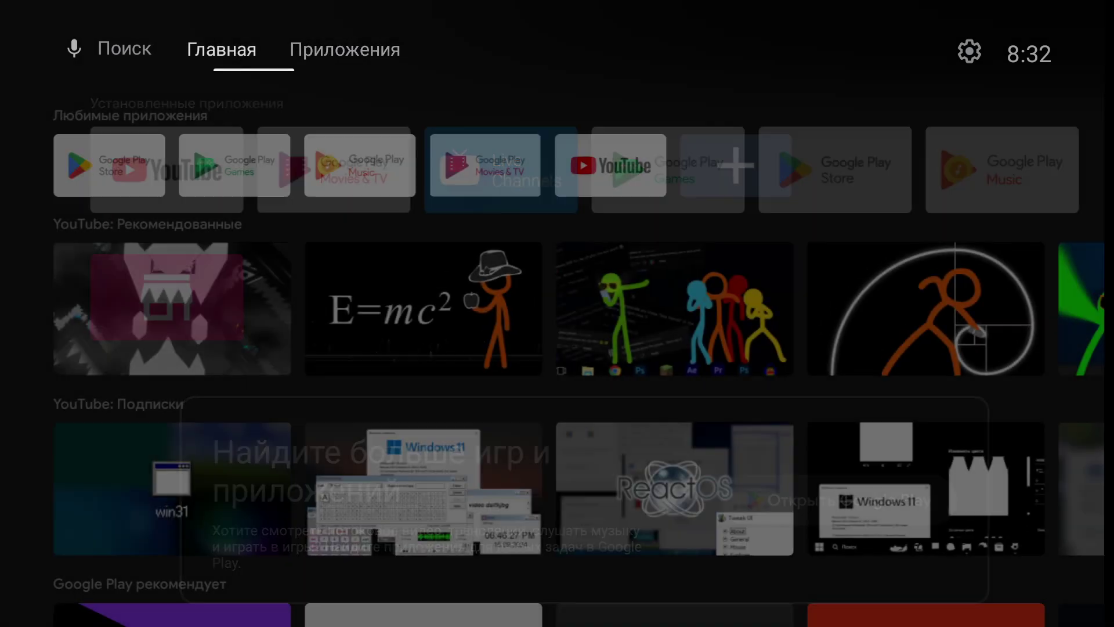
{"action": "key", "text": "Down"}
{"action": "key", "text": "Down"}
{"action": "key", "text": "Down"}
{"action": "key", "text": "Up"}
{"action": "key", "text": "Up"}
{"action": "key", "text": "Up"}
{"action": "key", "text": "Right"}
{"action": "key", "text": "Right"}
{"action": "key", "text": "Right"}
{"action": "key", "text": "Right"}
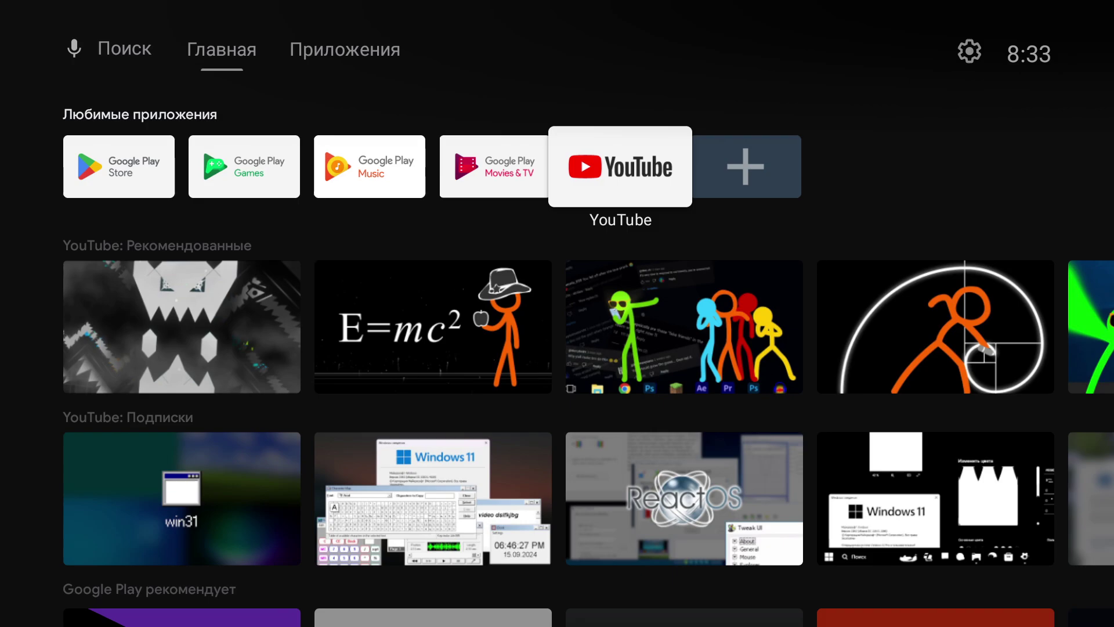
{"action": "key", "text": "Left"}
{"action": "key", "text": "Return"}
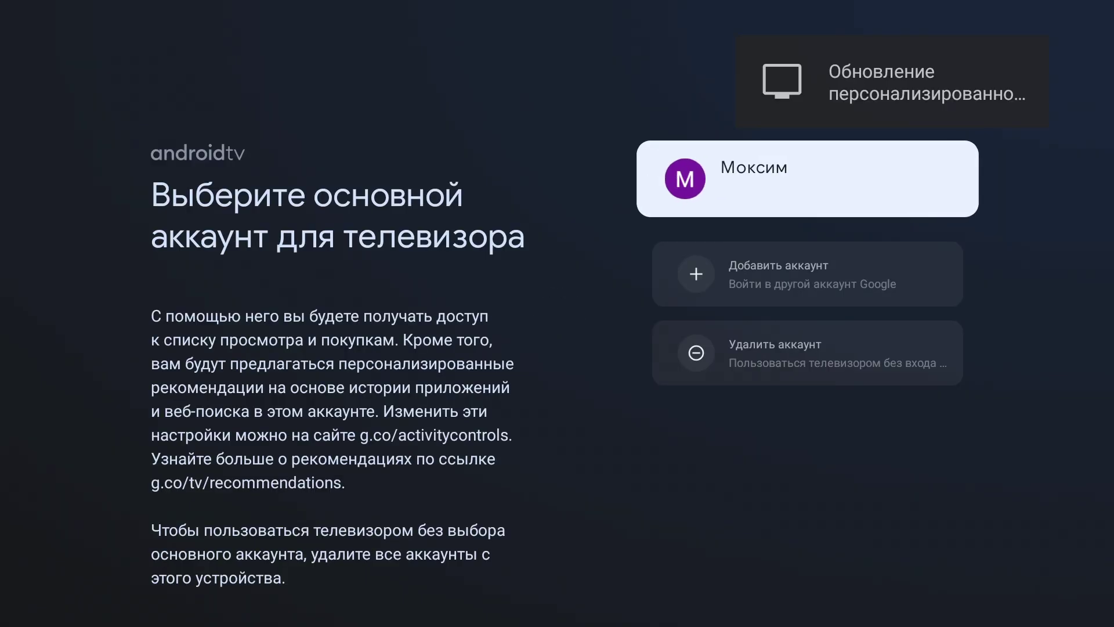
{"action": "key", "text": "Return"}
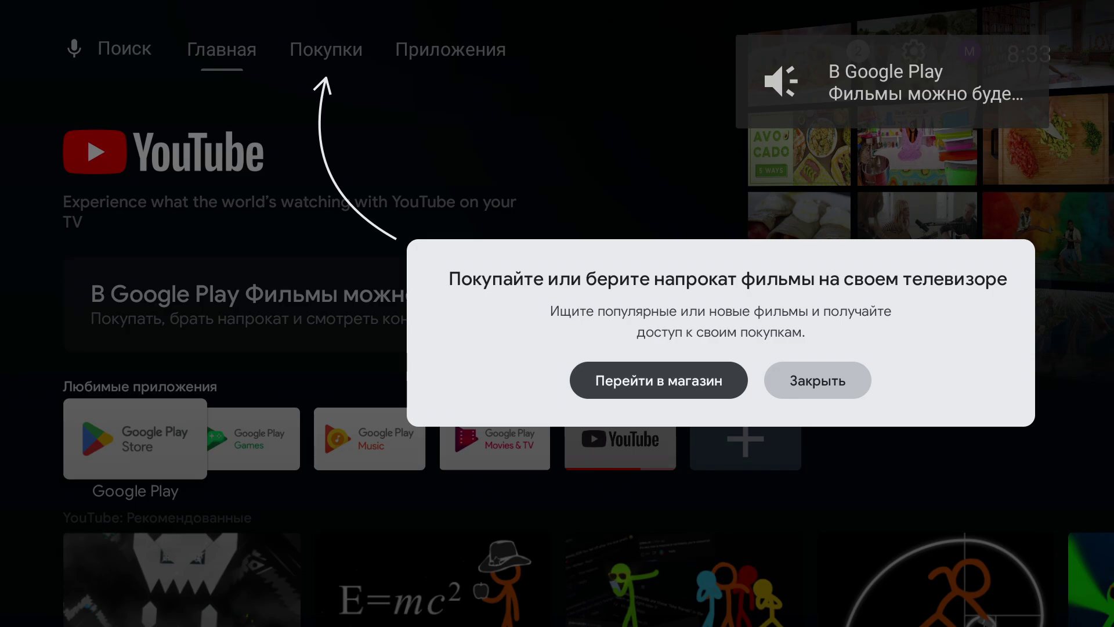
Dismiss the movie purchase prompt with Закрыть and clear the Google Play Movies banner.
{"action": "key", "text": "Right"}
{"action": "key", "text": "Return"}
{"action": "key", "text": "Right"}
{"action": "key", "text": "Right"}
{"action": "key", "text": "Right"}
From Google Play Store, search 'ya' and install Яндекс Браузер для ТВ, then go to the Applications row.
{"action": "key", "text": "Right"}
{"action": "key", "text": "Up"}
{"action": "key", "text": "Right"}
{"action": "key", "text": "Return"}
{"action": "key", "text": "Right"}
{"action": "key", "text": "Right"}
{"action": "key", "text": "Right"}
{"action": "key", "text": "Left"}
{"action": "key", "text": "Left"}
{"action": "key", "text": "Left"}
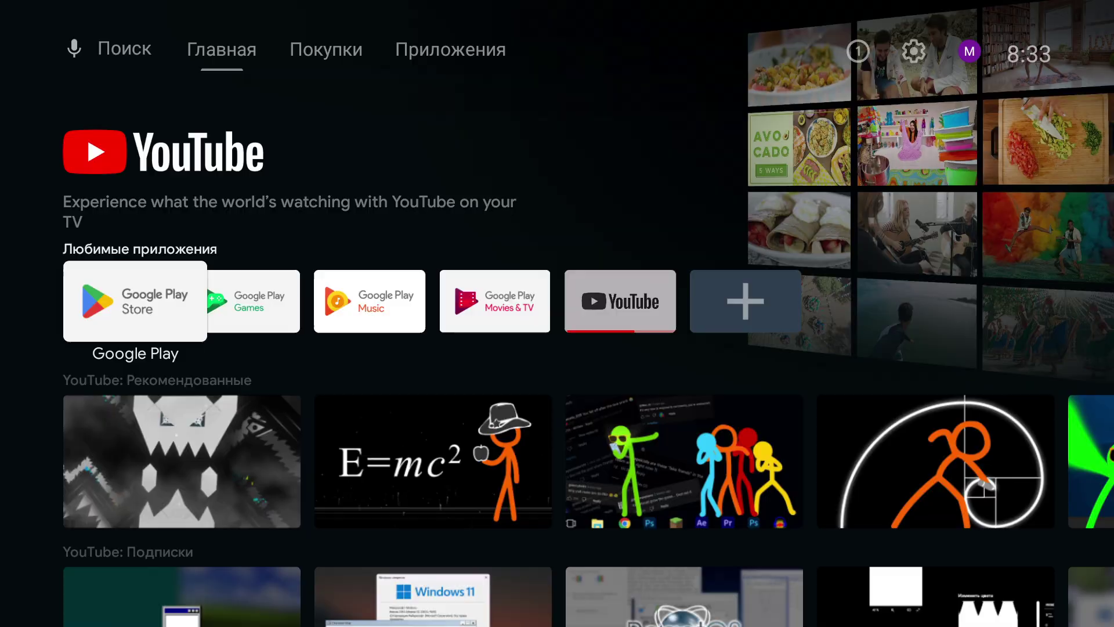
{"action": "key", "text": "Down"}
{"action": "key", "text": "Up"}
{"action": "key", "text": "Right"}
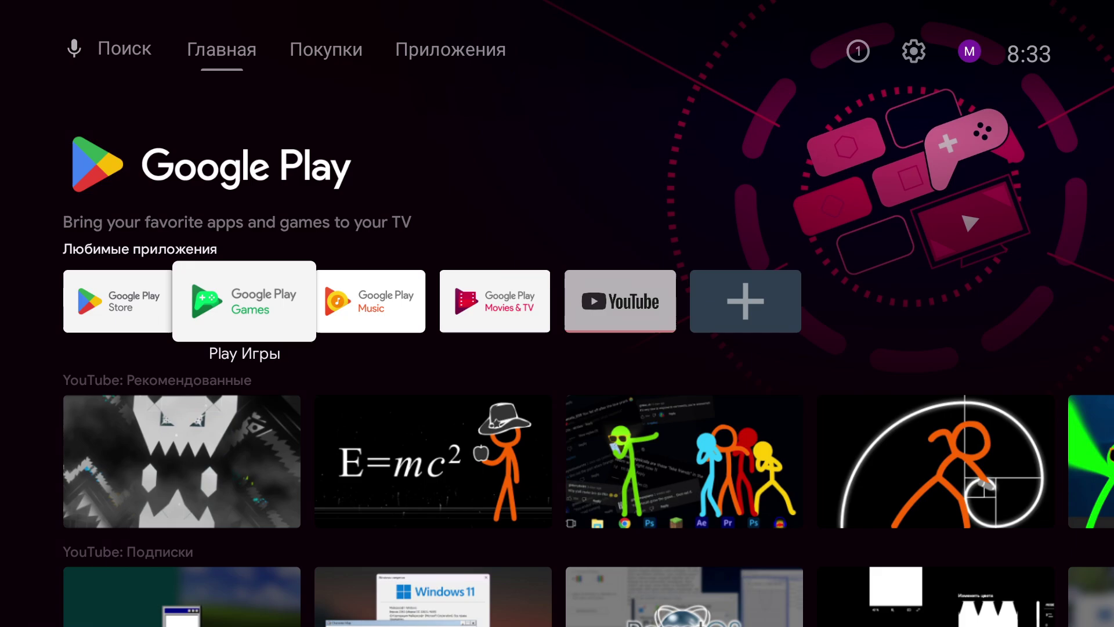
{"action": "key", "text": "Right"}
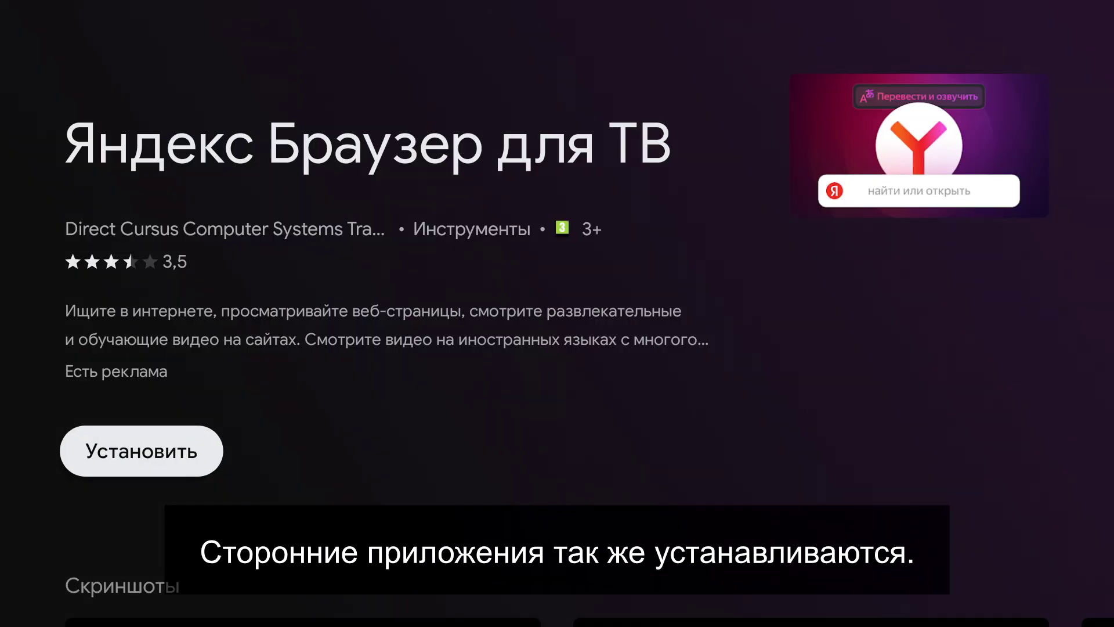
{"action": "key", "text": "Return"}
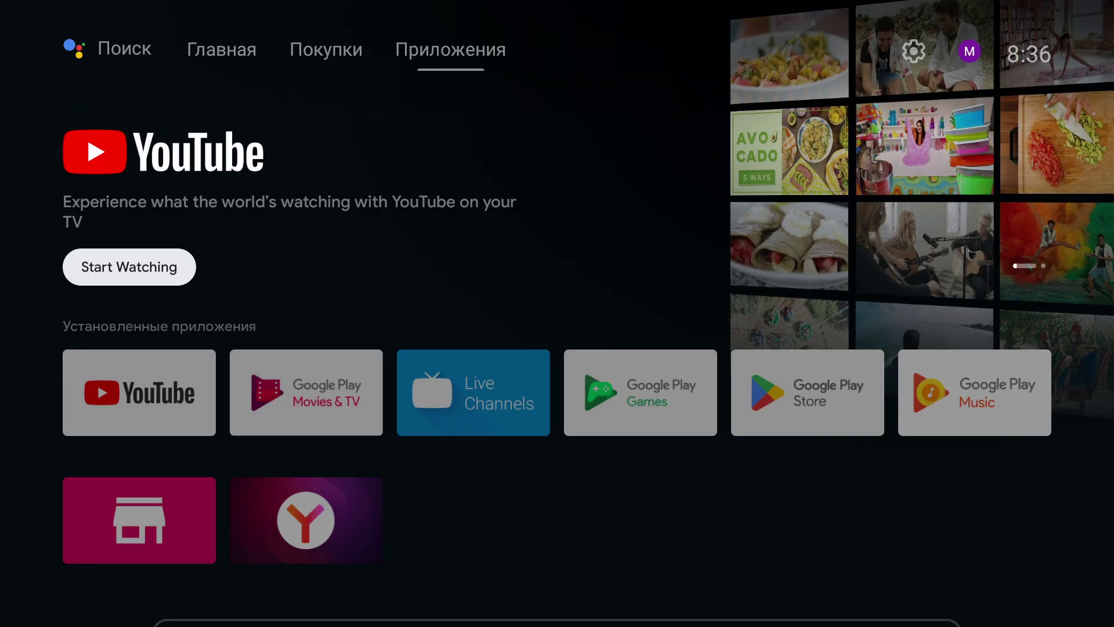
{"action": "key", "text": "Down"}
{"action": "key", "text": "Down"}
Launch Яндекс Браузер, submit a search to load yandex.ru, and dismiss the Режим прокрутки card.
{"action": "key", "text": "Right"}
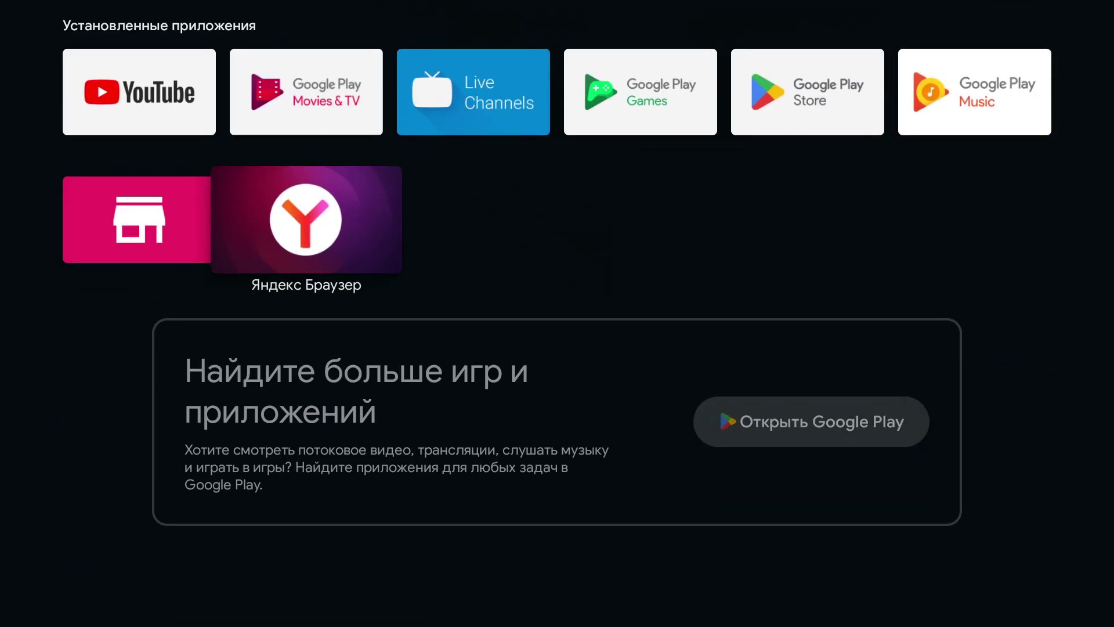
{"action": "key", "text": "Return"}
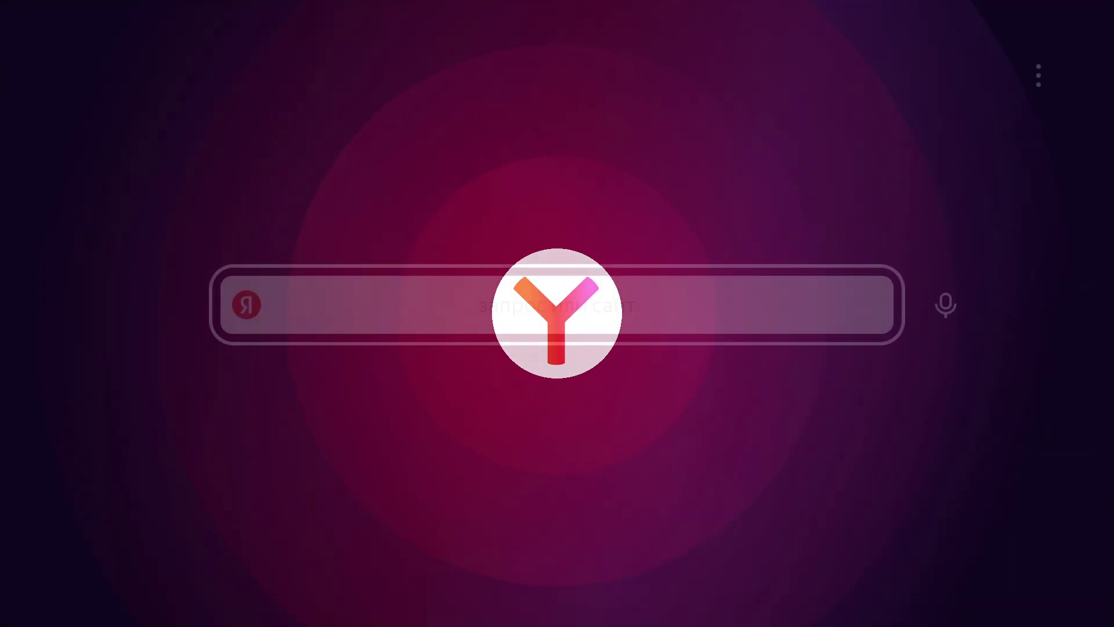
{"action": "key", "text": "Return"}
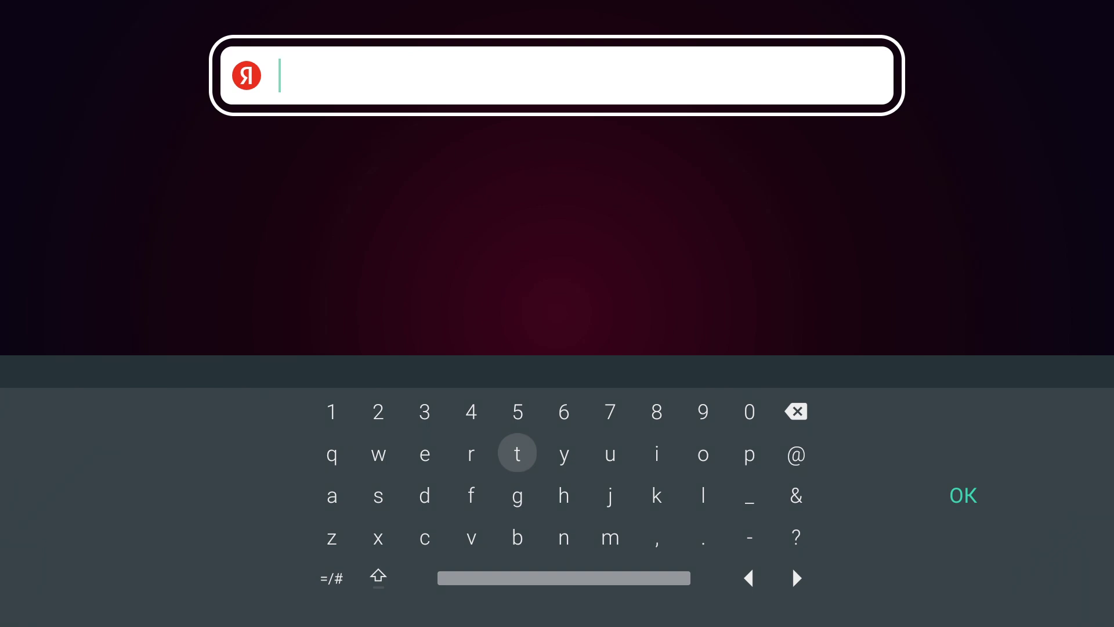
{"action": "key", "text": "Right"}
{"action": "key", "text": "Down"}
{"action": "key", "text": "Left"}
{"action": "key", "text": "Up"}
{"action": "key", "text": "Right"}
{"action": "key", "text": "Right"}
{"action": "key", "text": "Right"}
{"action": "key", "text": "Right"}
{"action": "key", "text": "Right"}
{"action": "key", "text": "Right"}
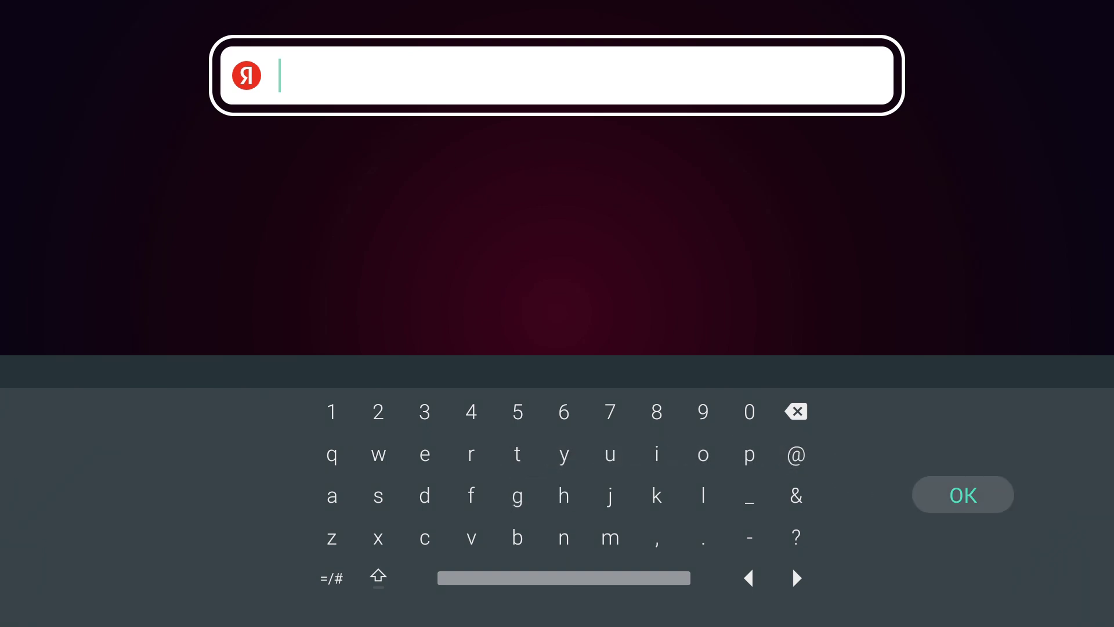
{"action": "key", "text": "Return"}
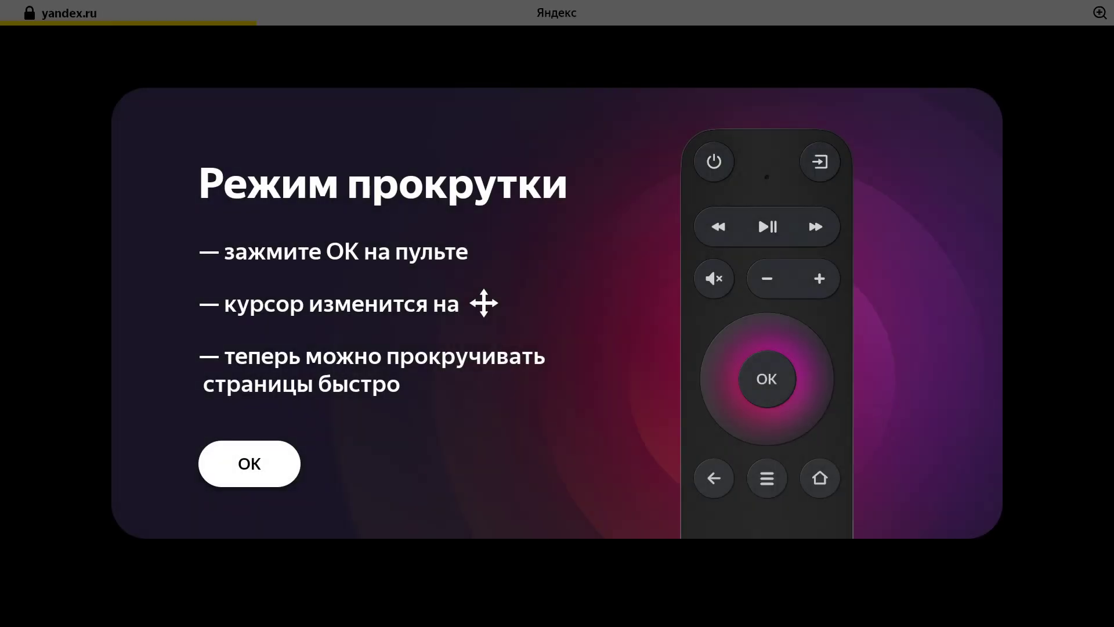
{"action": "key", "text": "Return"}
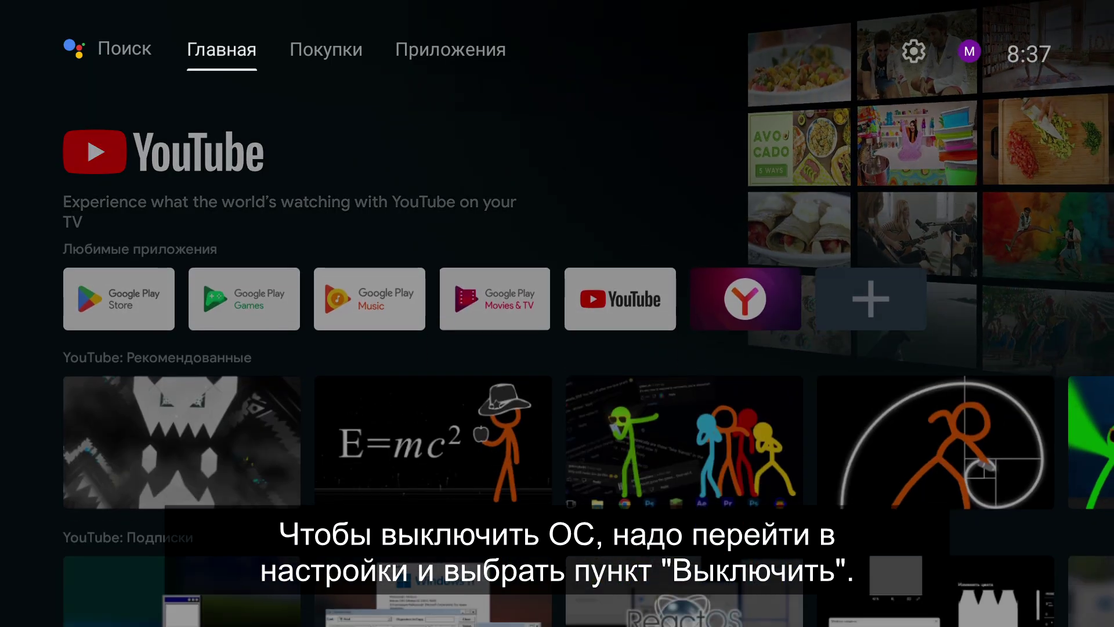
Power off the Android TV VM through Настройки with Выключить and confirm.
{"action": "key", "text": "Right"}
{"action": "key", "text": "Right"}
{"action": "key", "text": "Right"}
{"action": "key", "text": "Right"}
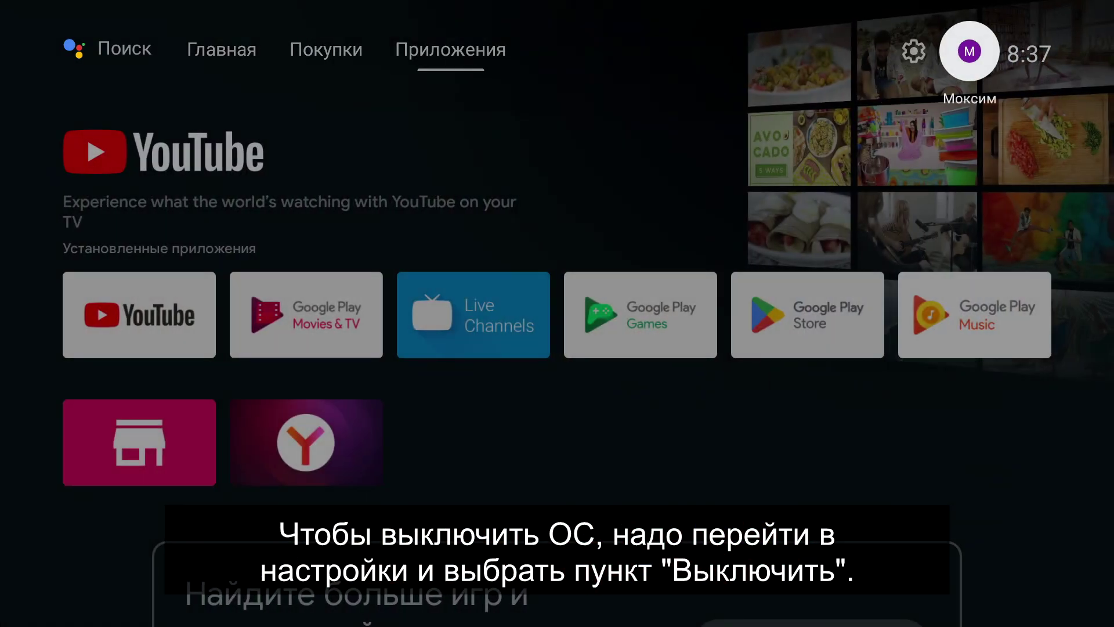
{"action": "key", "text": "Left"}
{"action": "key", "text": "Return"}
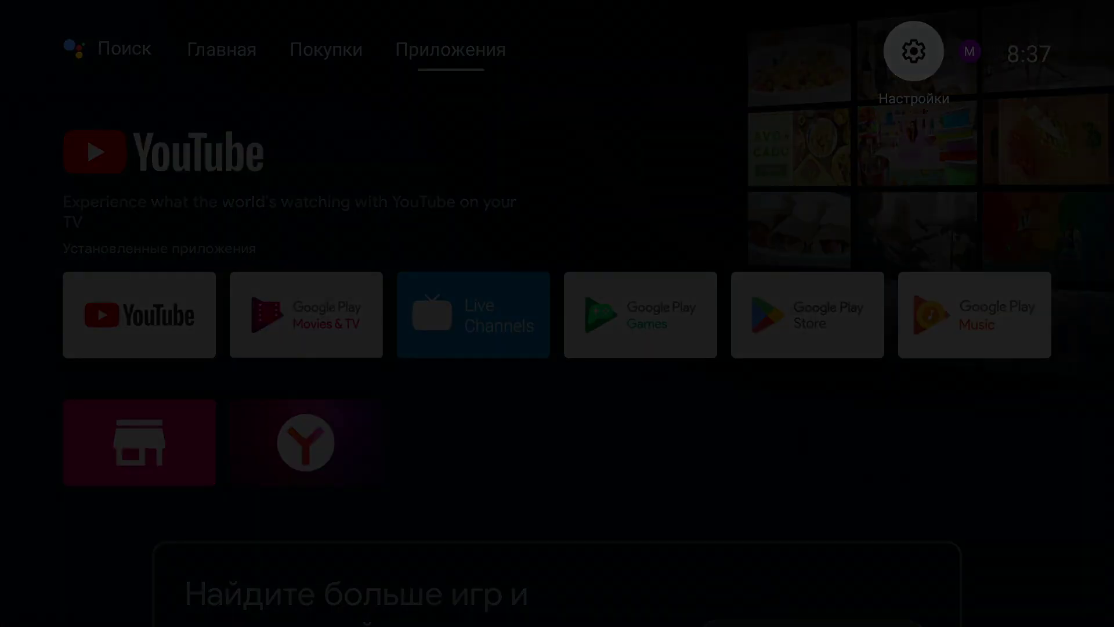
{"action": "key", "text": "Return"}
{"action": "key", "text": "Up"}
{"action": "key", "text": "Return"}
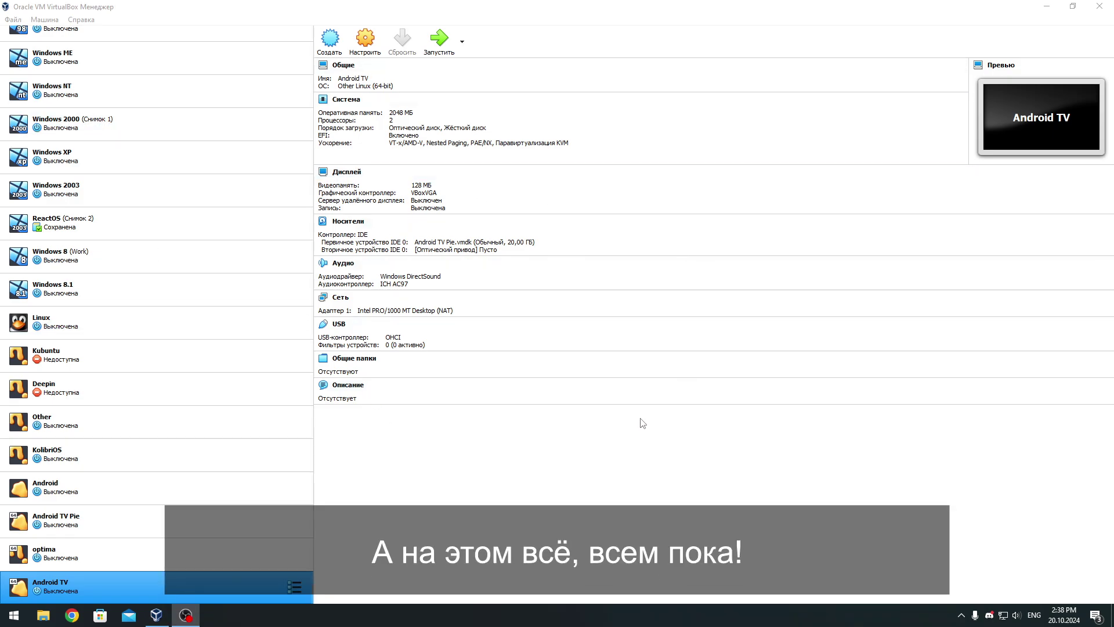
Minimise the VirtualBox Manager window to reveal the Windows desktop.
{"action": "left_click", "coordinate": [1046, 7]}
{"action": "left_click_drag", "start_coordinate": [830, 159], "coordinate": [716, 204]}
{"action": "left_click", "coordinate": [832, 412]}
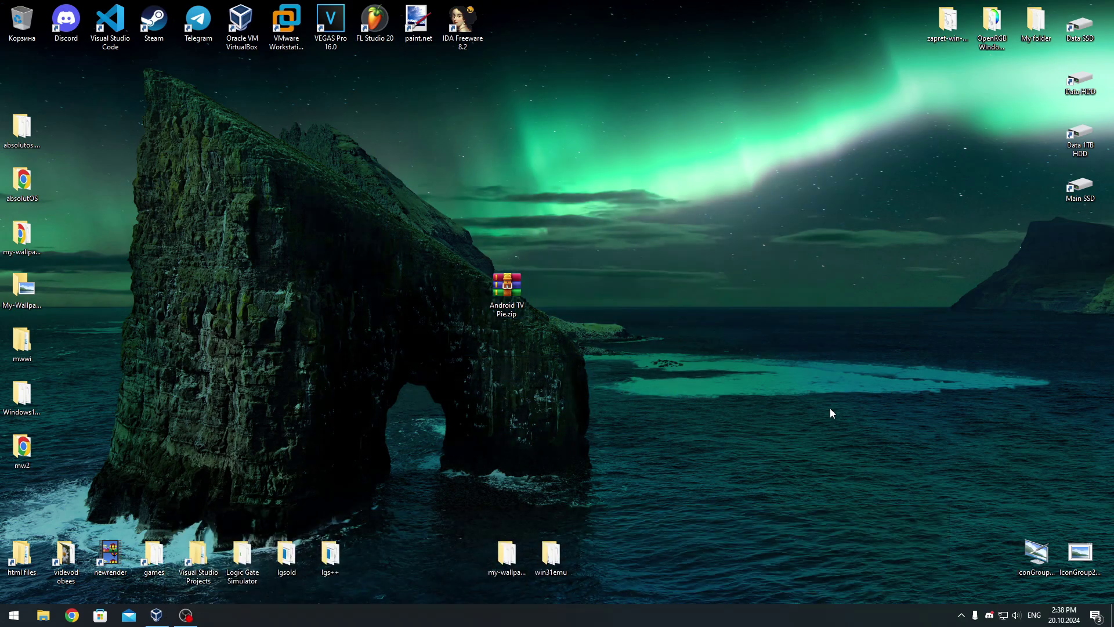